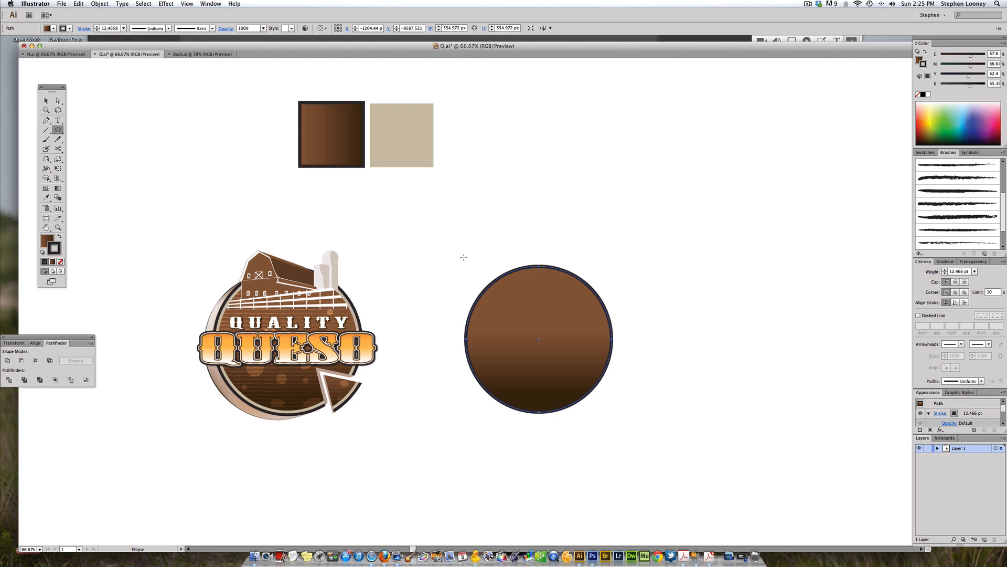
Step: Scale a copy of the circle to about 537 px wide and give it a beige 10 pt stroke sampled from the swatch, with no fill
left_click_drag(472, 267, 605, 376)
left_click(46, 198)
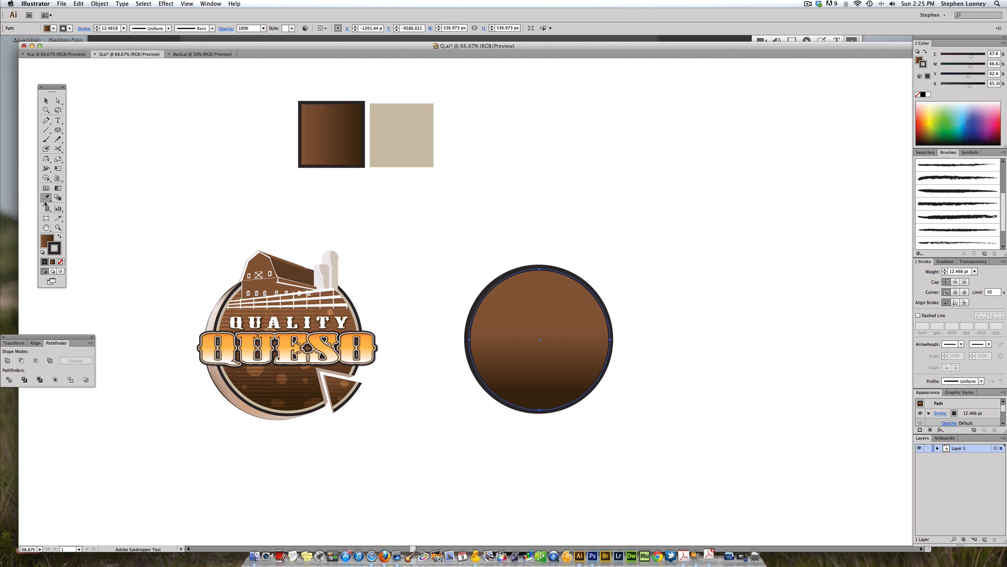
left_click(376, 130)
left_click(59, 239)
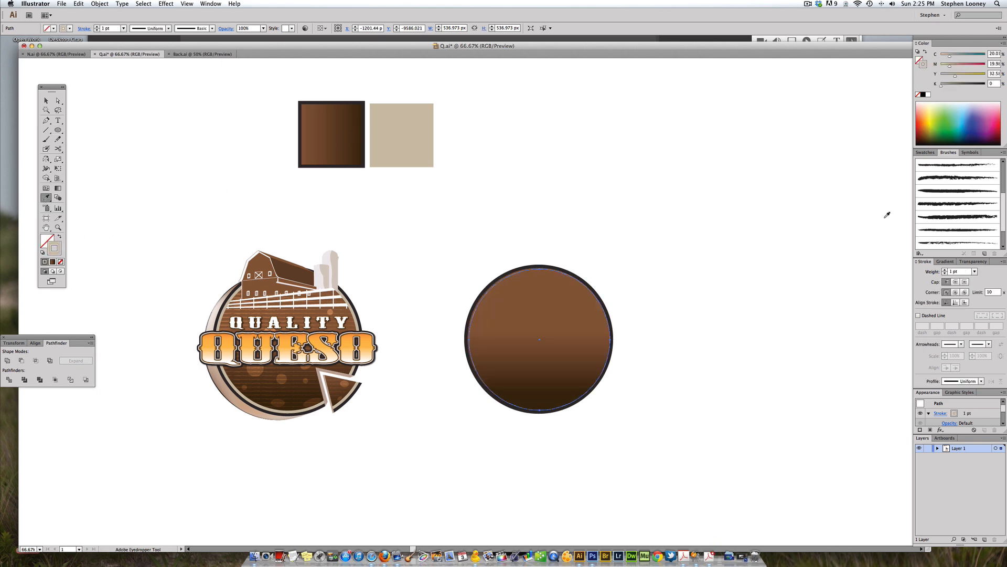
left_click(945, 271)
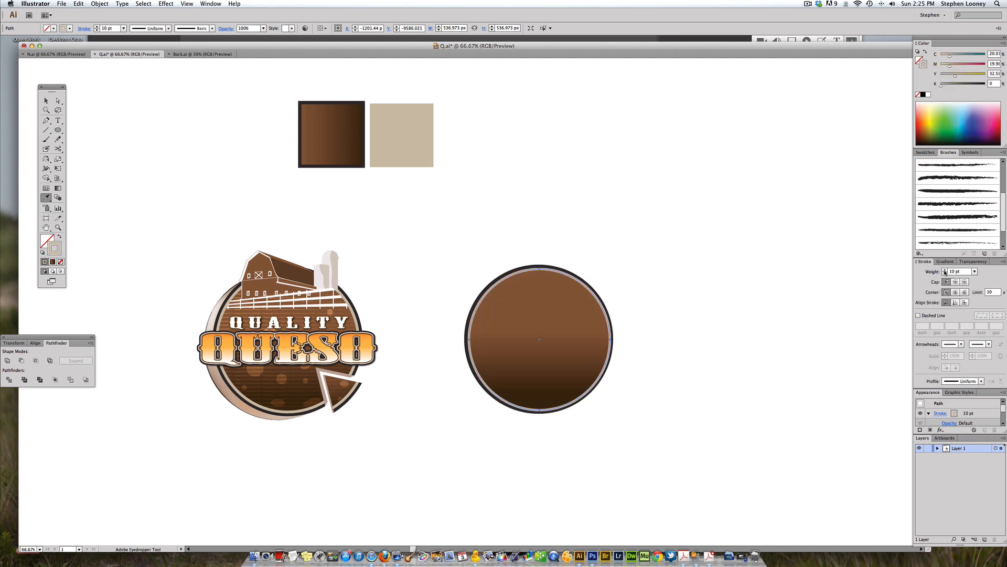
Step: Center-align the beige ring on the gradient circle and select both circles
key("v")
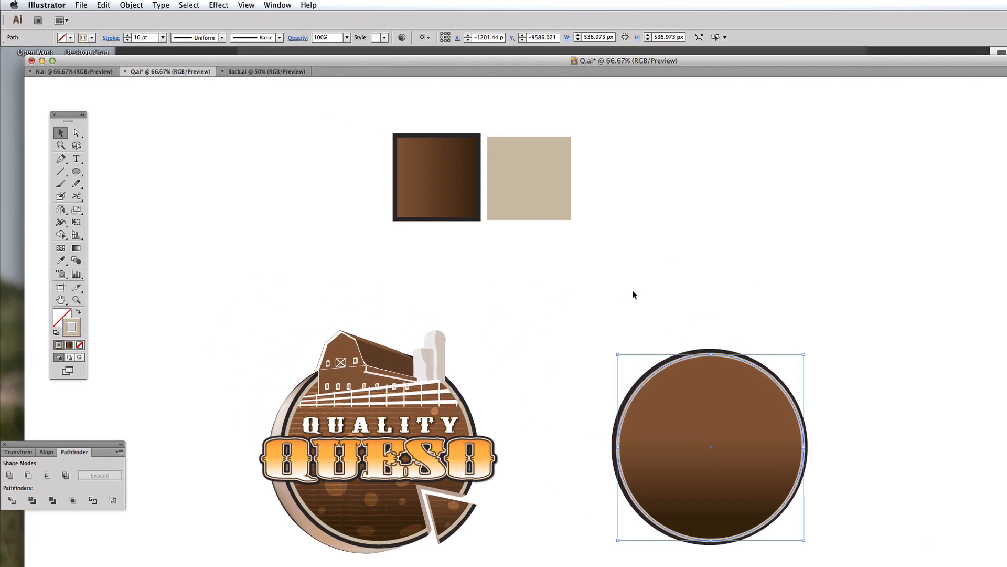
left_click(561, 330, "shift")
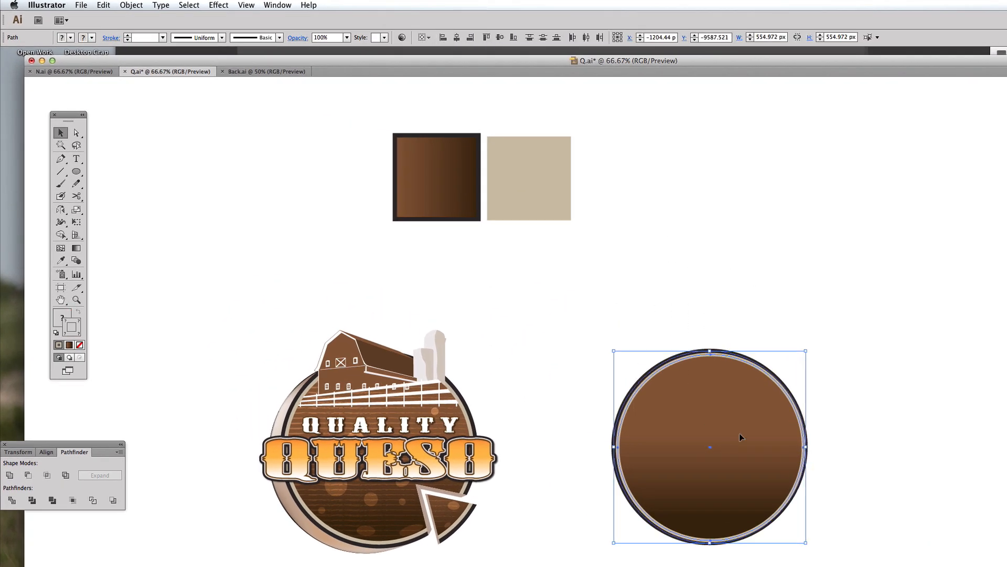
left_click(456, 39)
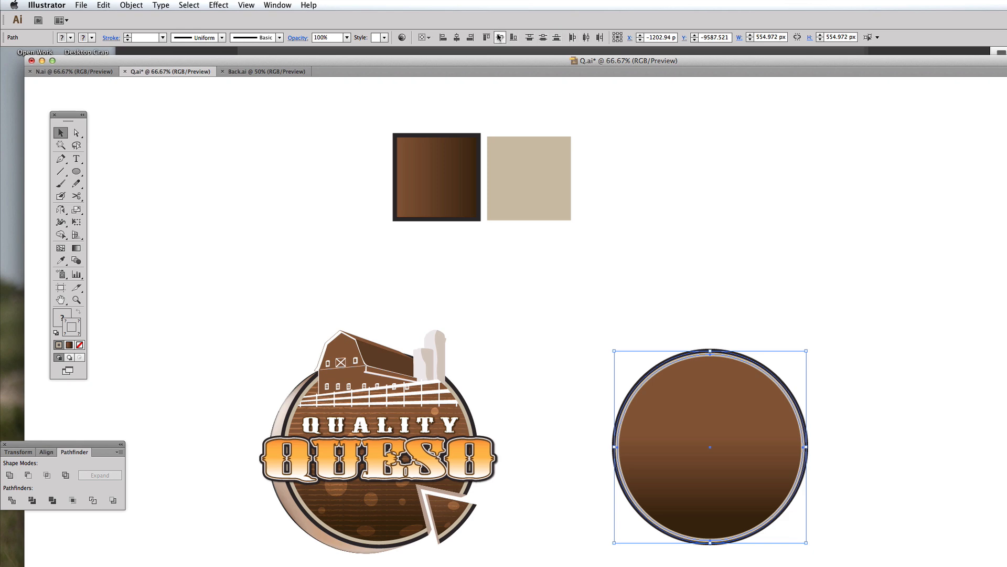
left_click(777, 259)
mouse_move(658, 430)
left_mouse_down()
mouse_move(639, 385)
mouse_move(651, 423)
left_mouse_up()
left_click_drag(619, 322, 689, 379)
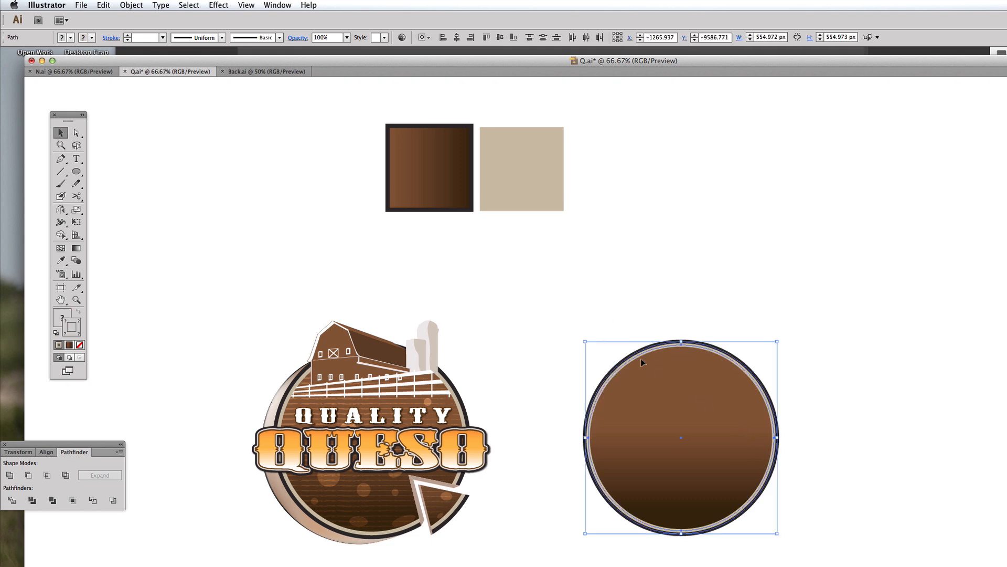
Step: Convert the selected circles' strokes into shapes with Outline Stroke
left_click(131, 4)
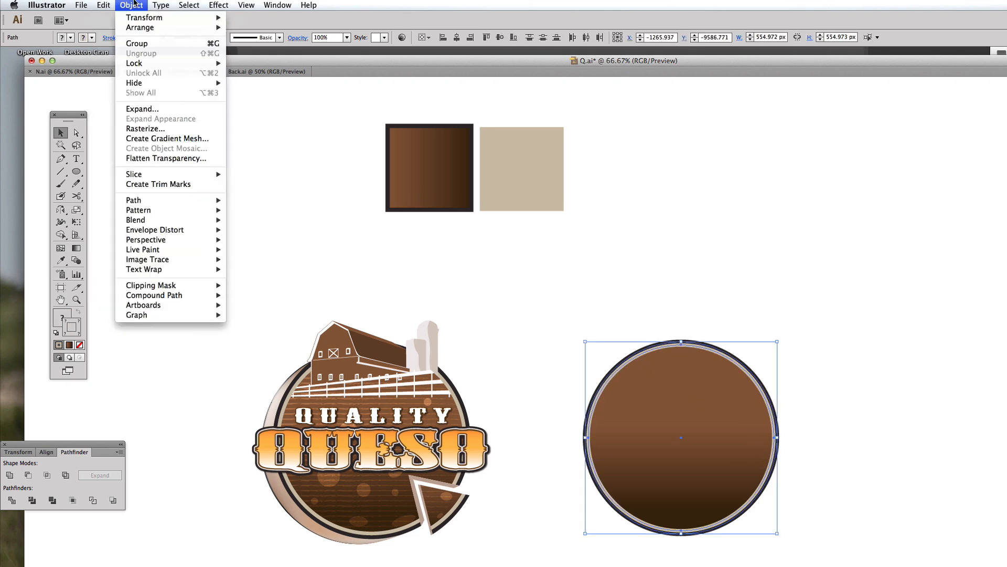
mouse_move(165, 201)
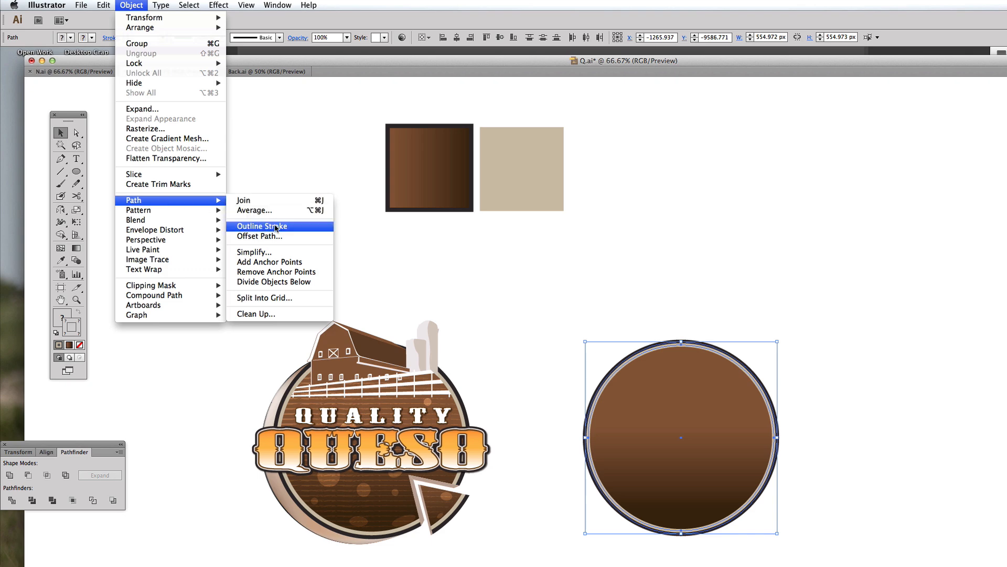
left_click(283, 227)
left_click(750, 283)
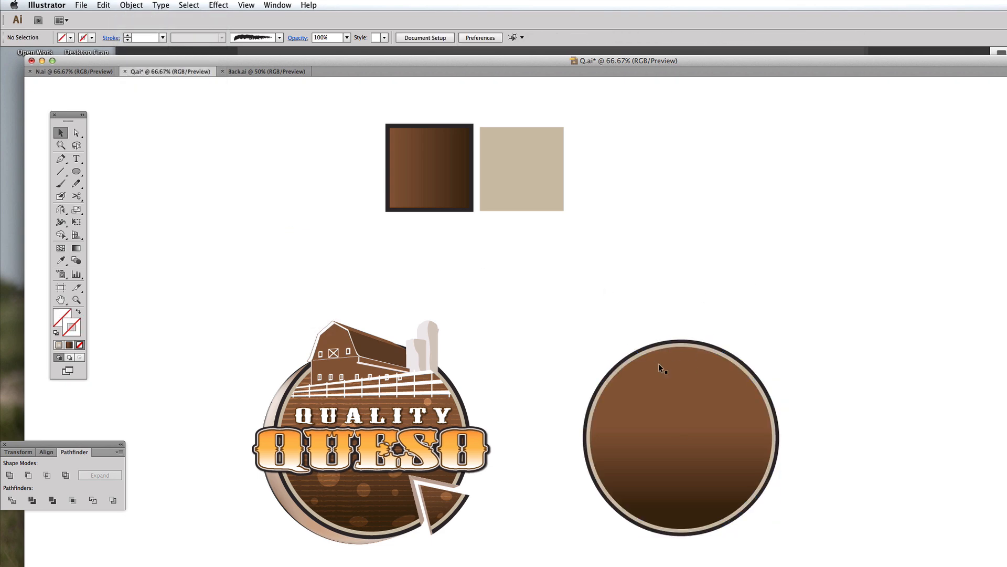
Step: Draw a red triangle with the Pen tool overlapping the circle's lower-right edge
left_click(61, 158)
left_click(726, 534)
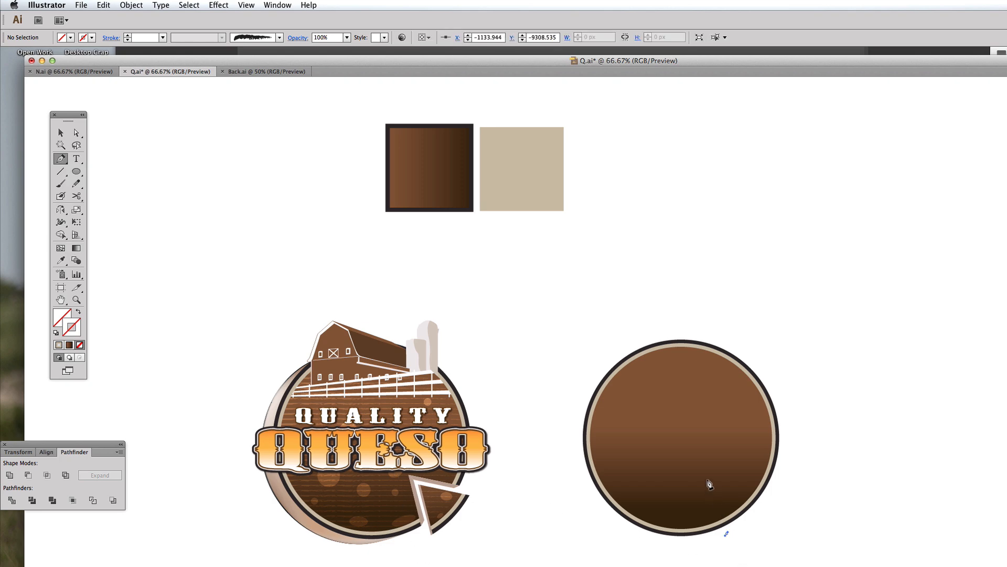
left_click_drag(707, 474, 775, 492)
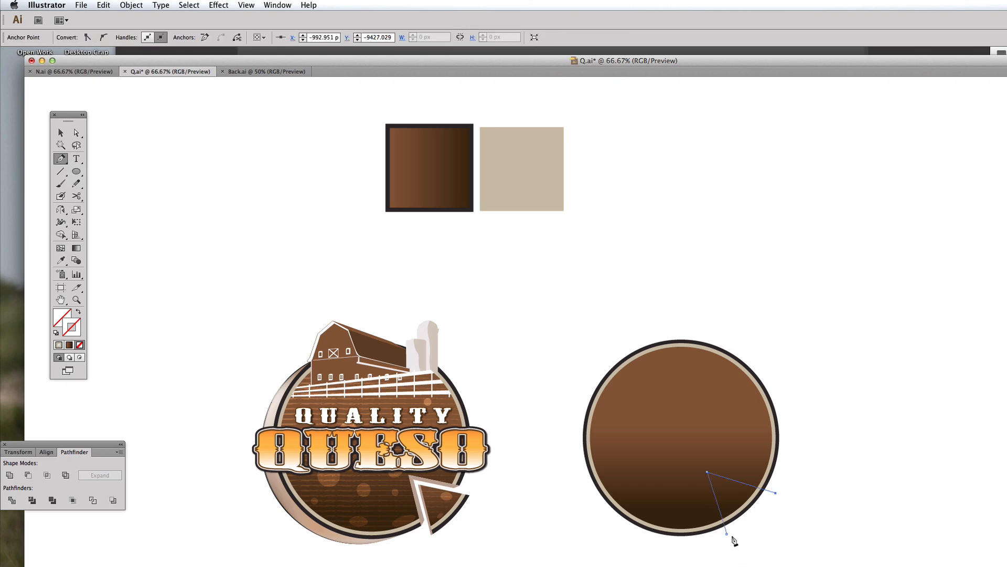
left_click(728, 535)
key("v")
left_click(803, 535)
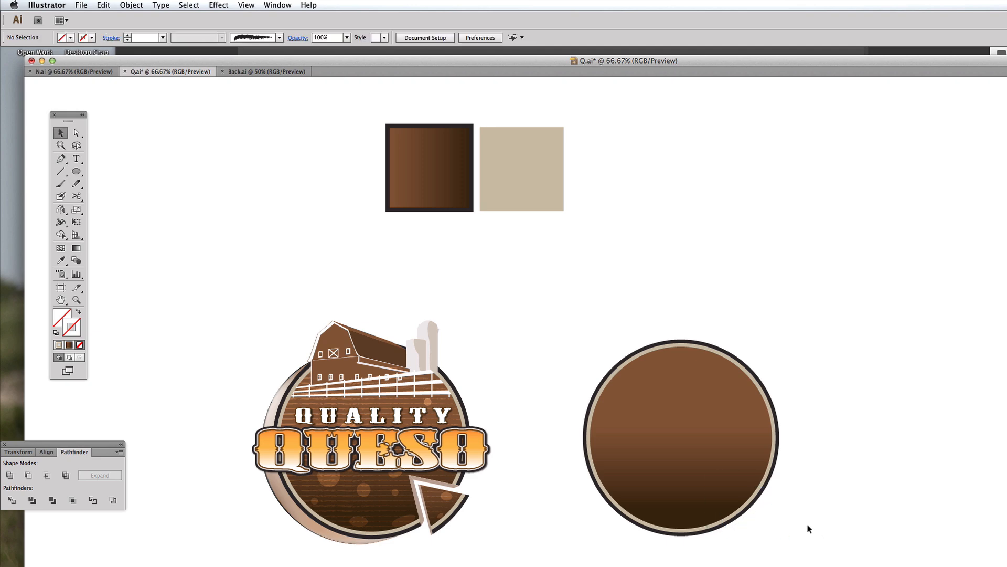
left_click(776, 495)
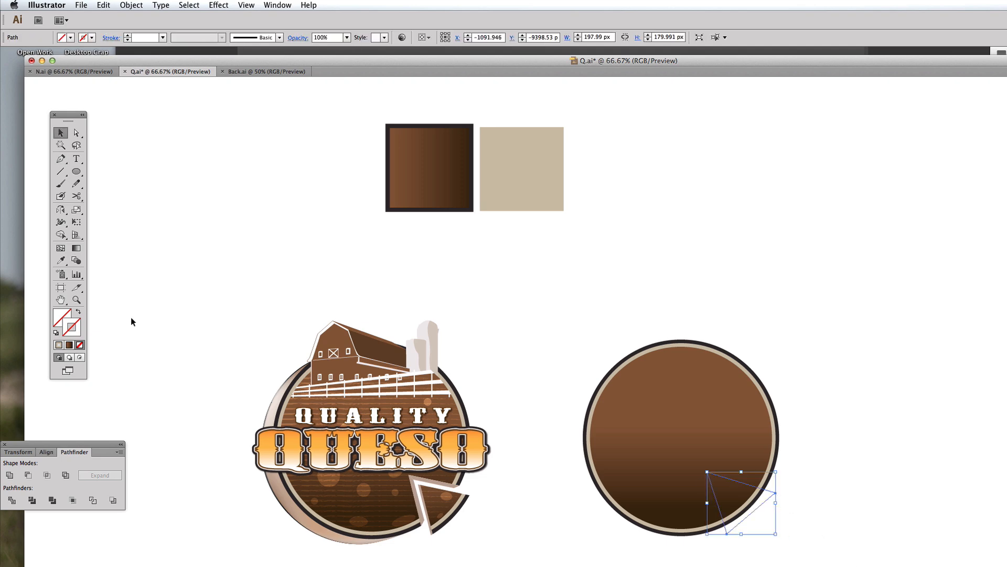
left_click(66, 313)
left_click(840, 344)
Step: Select the triangle together with the circles and divide them with Pathfinder
left_click_drag(869, 562, 587, 346)
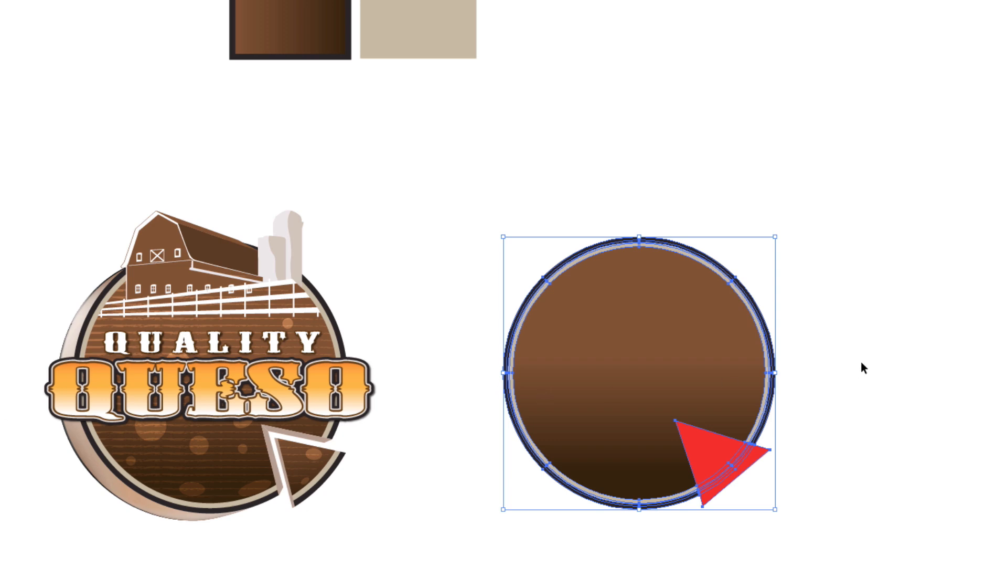
left_click(835, 370)
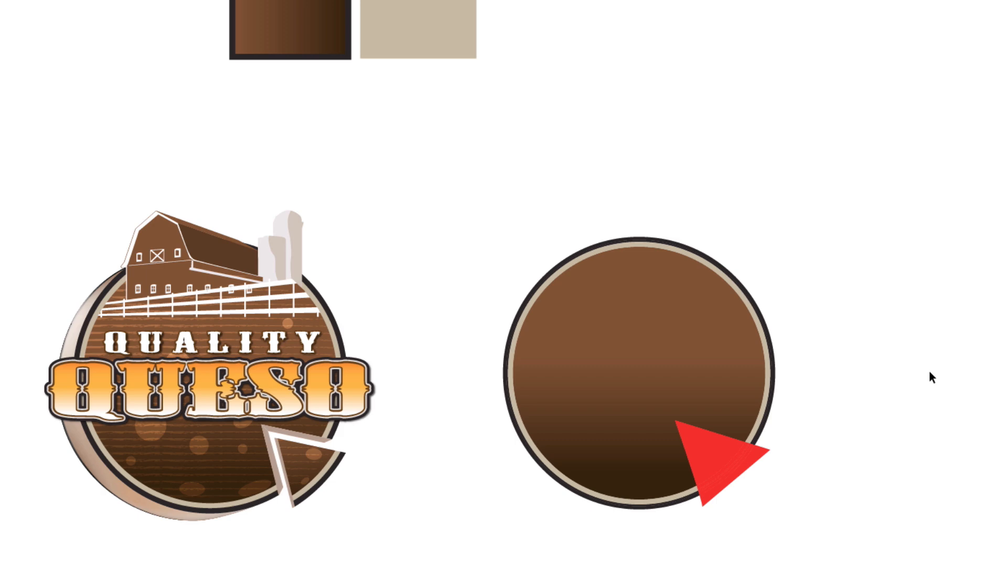
Step: Ungroup the divided circle and triangle pieces
left_click_drag(930, 370, 687, 353)
left_click_drag(706, 472, 807, 380)
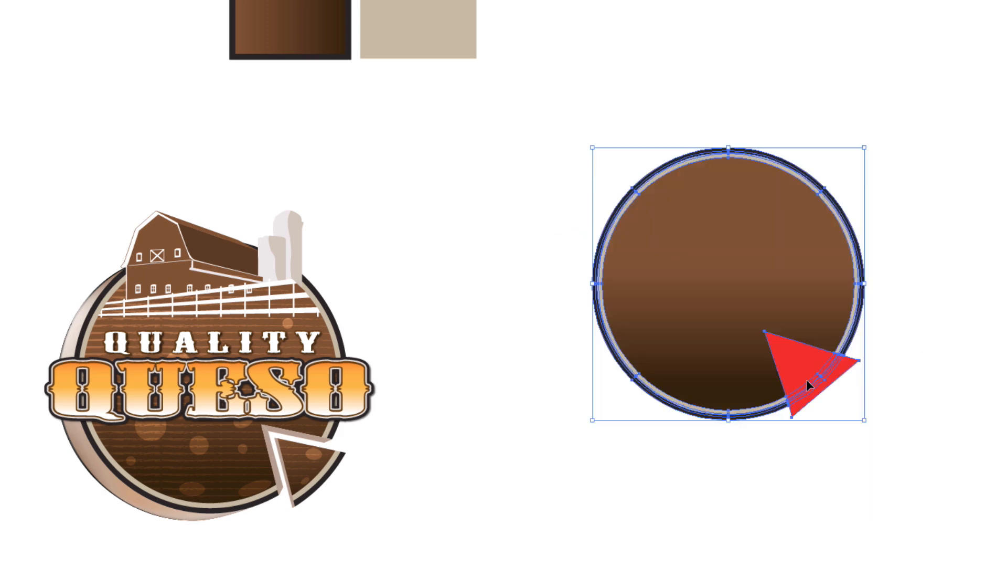
key("ctrl+z")
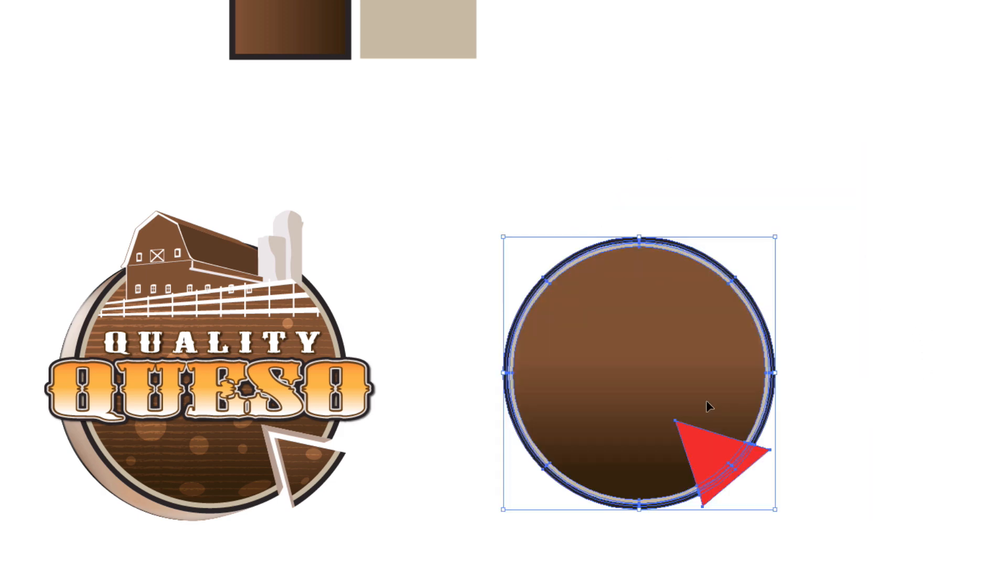
right_click(706, 341)
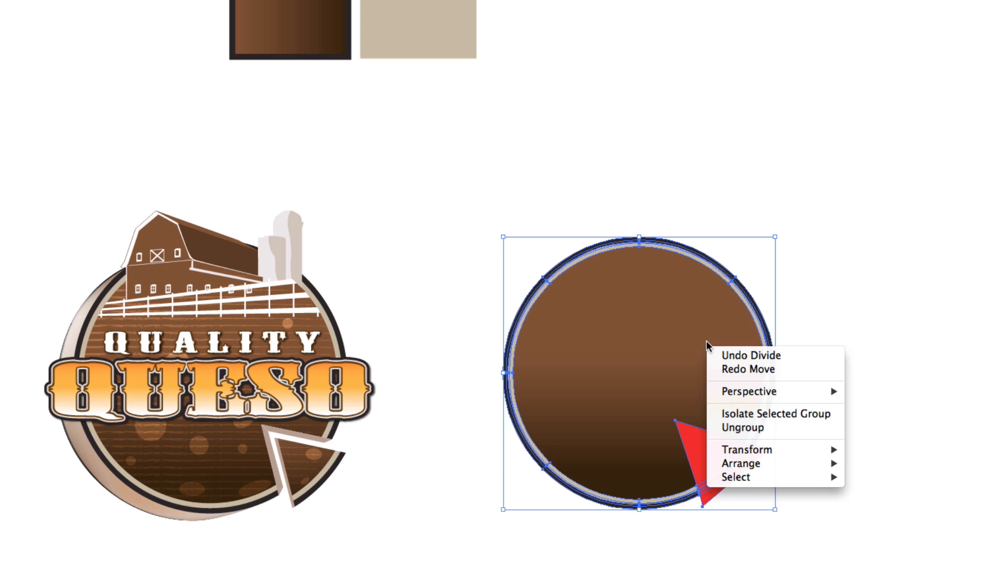
left_click(739, 428)
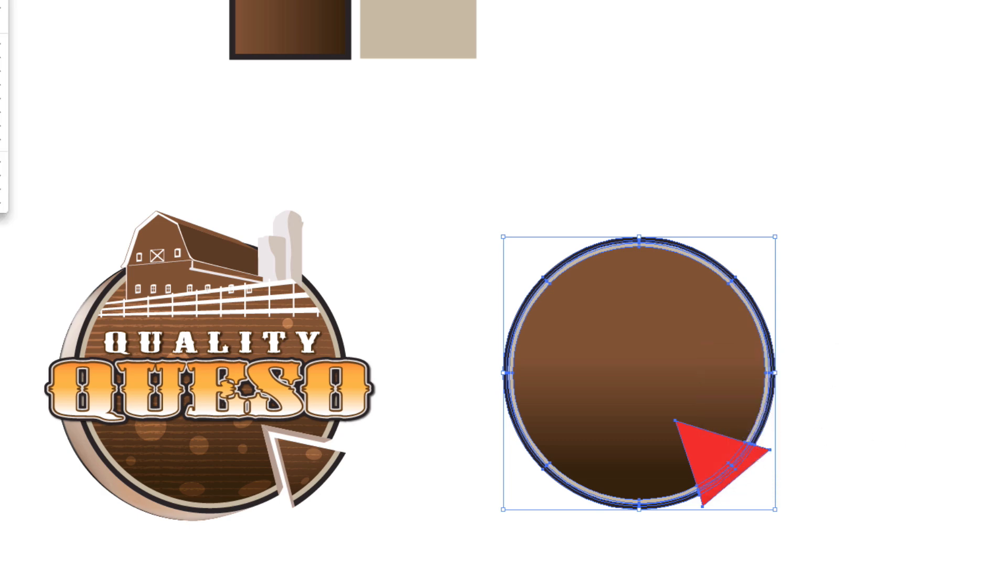
Step: Move the triangle wedge slightly outward from the circle
left_click(775, 517)
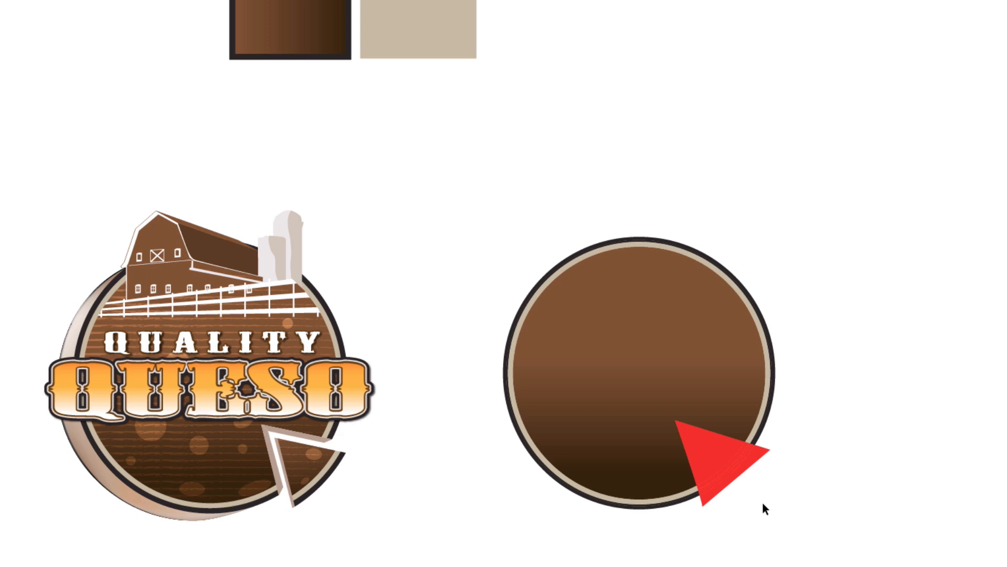
left_click(711, 453)
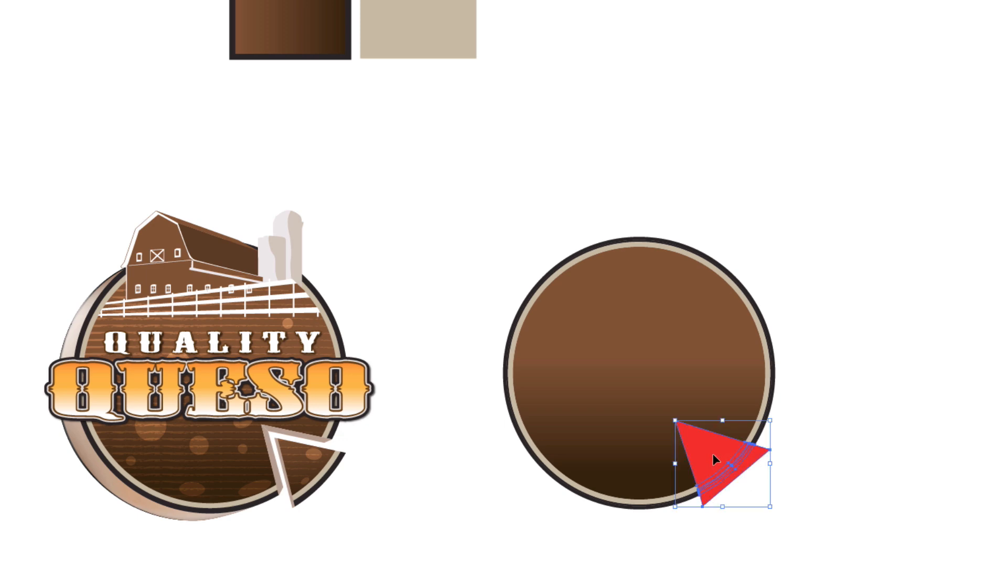
left_click_drag(713, 455, 725, 465)
left_click(861, 487)
left_click(671, 437, "ctrl")
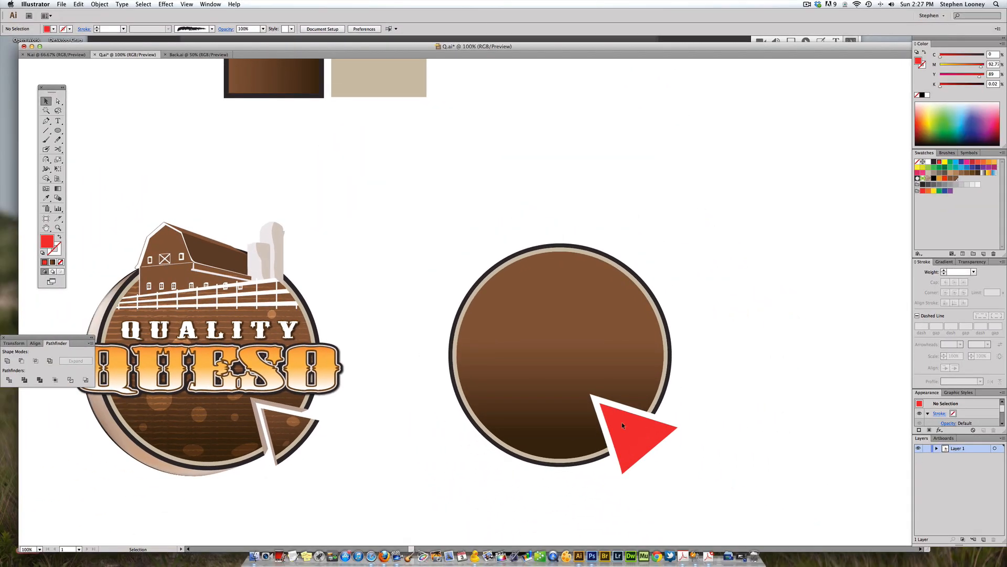
left_click(622, 342)
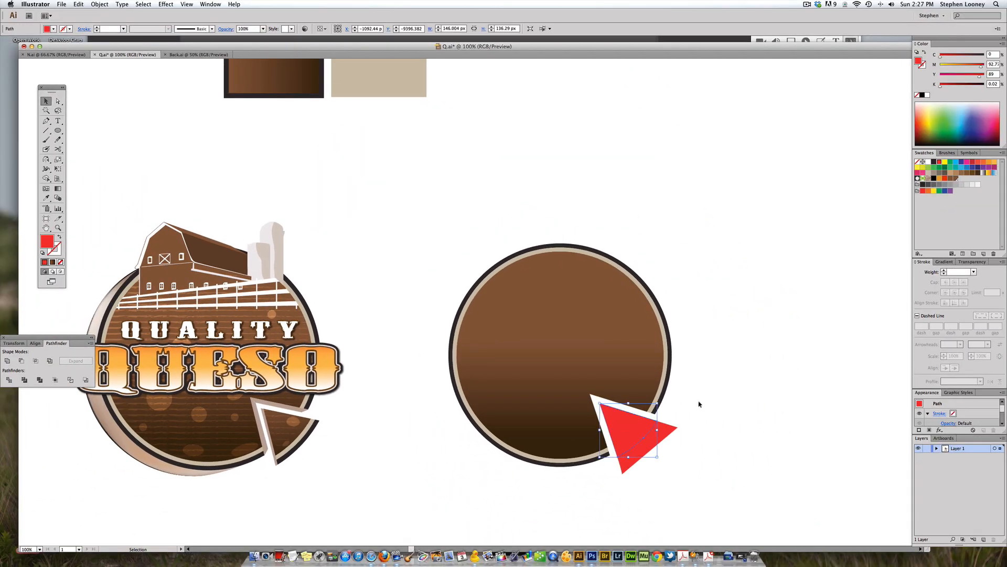
Step: Fill the wedge's inner piece with the circle's brown gradient using the Eyedropper
left_click(646, 444)
left_click(655, 444)
left_click(713, 431)
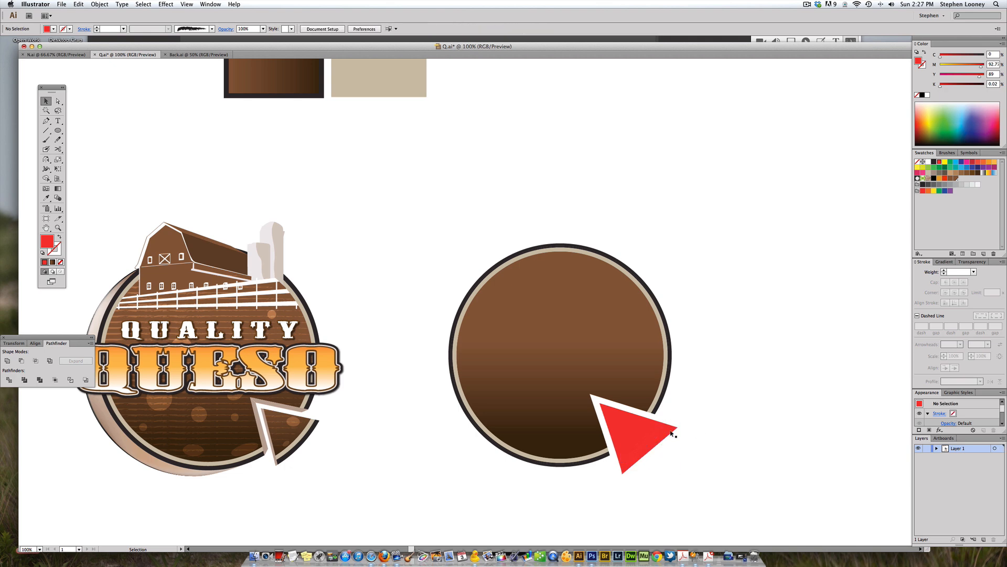
left_click(618, 416)
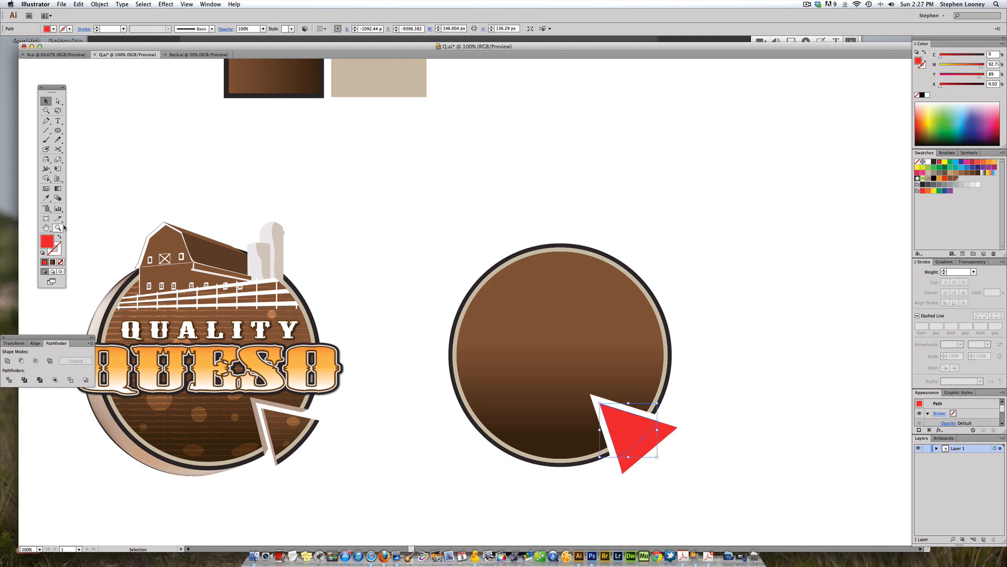
left_click(46, 198)
left_click(562, 318)
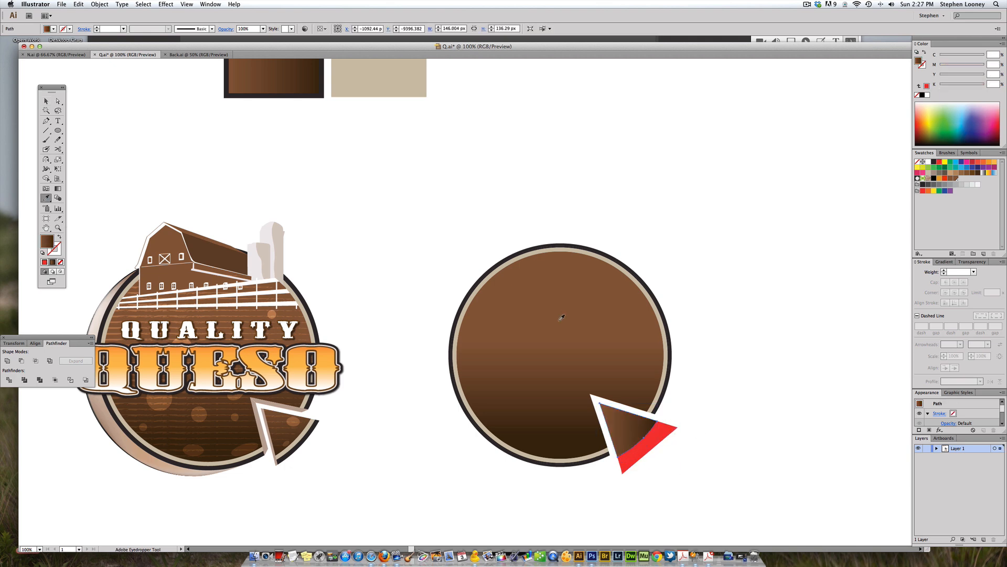
Step: Redirect the wedge piece's gradient to run vertically with the Gradient tool
key("g")
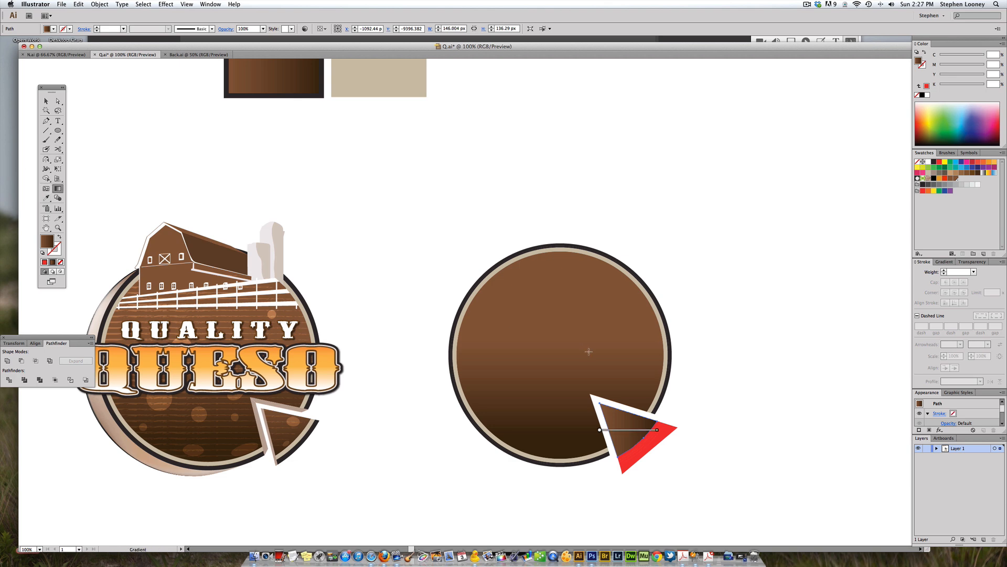
left_click_drag(605, 419, 604, 427)
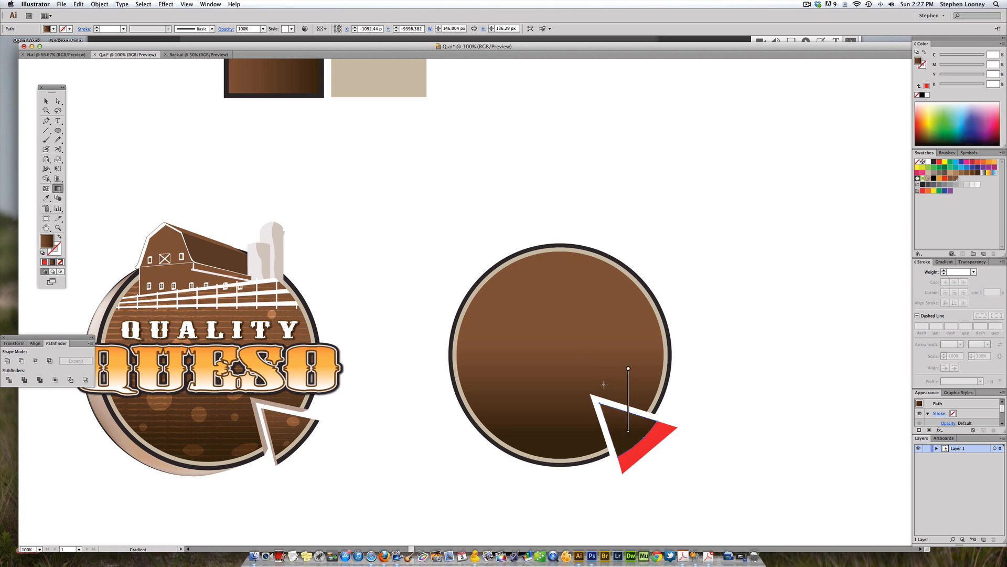
left_click_drag(608, 386, 608, 448)
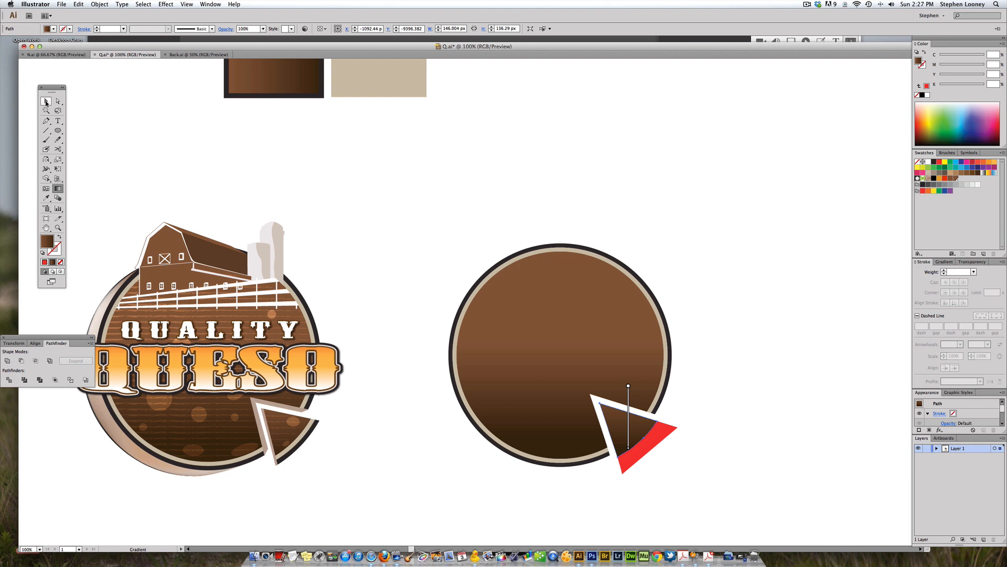
Step: Fill the wedge's ring segment with the beige ring color using the Eyedropper
key("v")
key("super+shift+a")
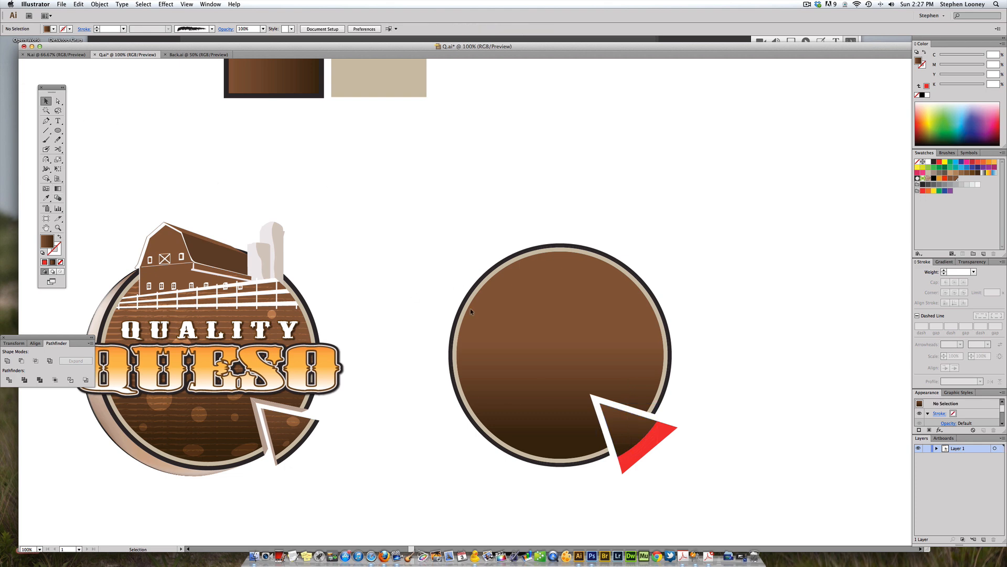
left_click(627, 416)
left_click(650, 442)
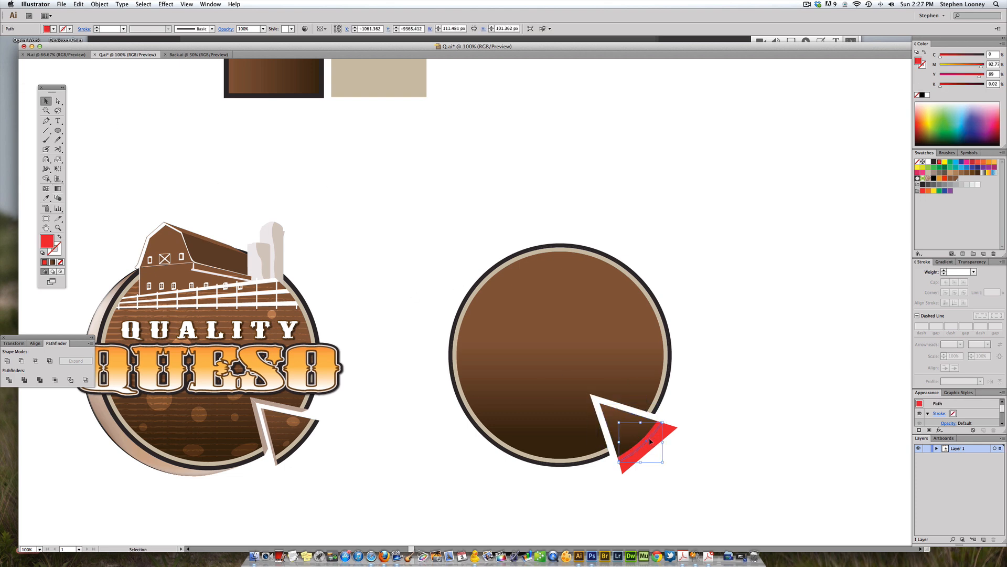
key("i")
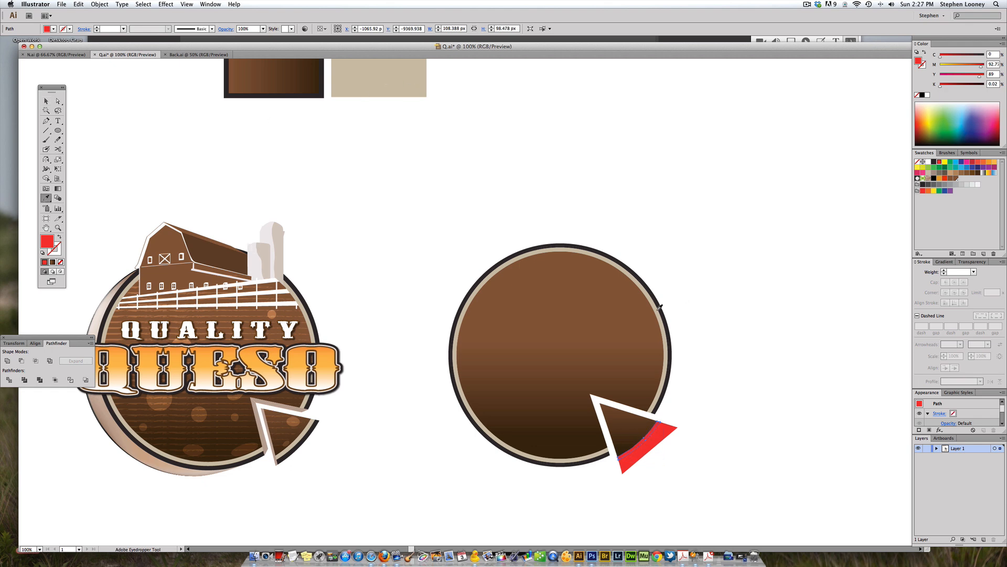
left_click(660, 307)
Step: Delete the outer part of the wedge's ring segment that sticks out past the circle, then select the remaining thin sliver
left_click(46, 101)
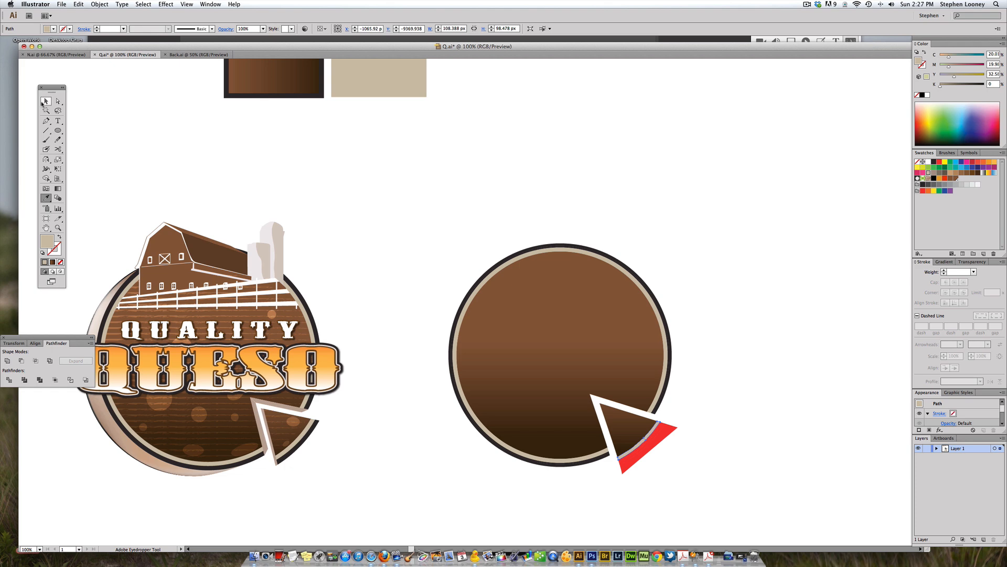
left_click(668, 436)
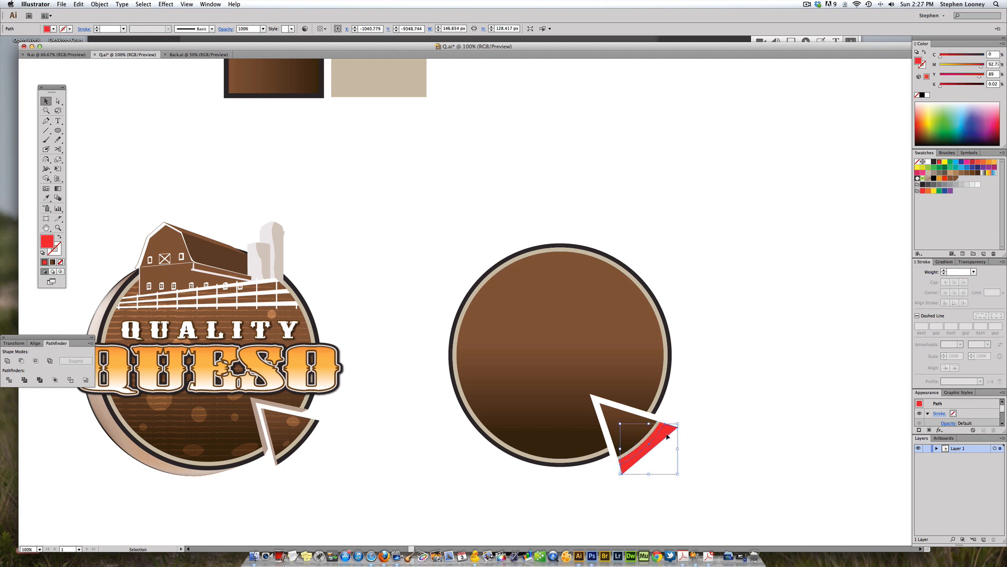
key("Delete")
left_click(658, 432)
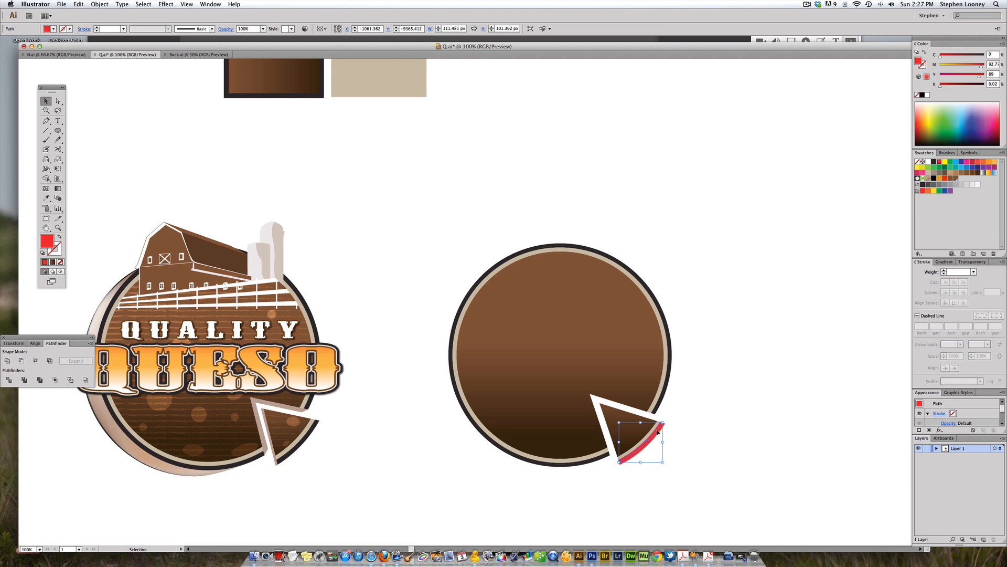
left_click_drag(654, 440, 655, 442)
left_click(934, 162)
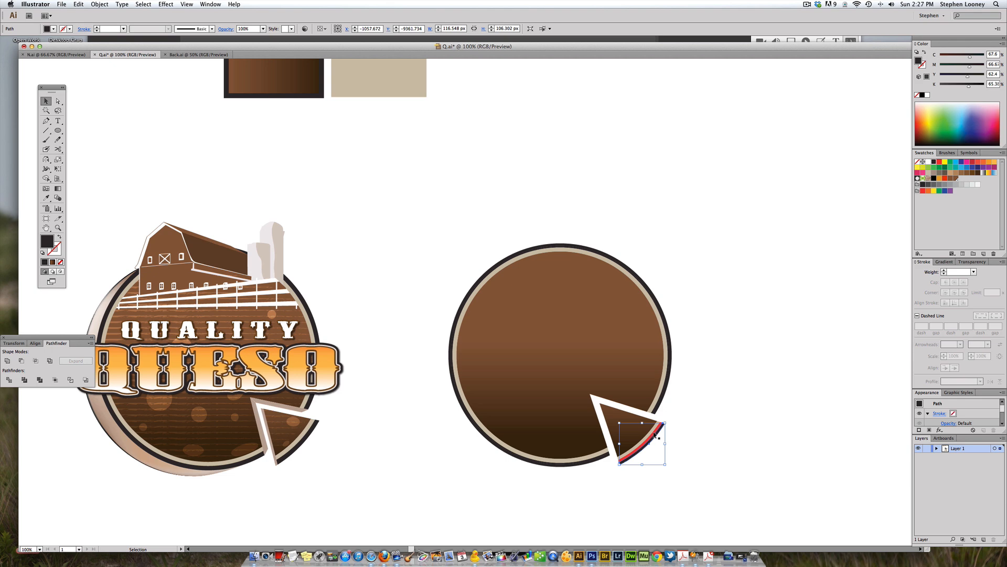
key("super+z")
key("super+z")
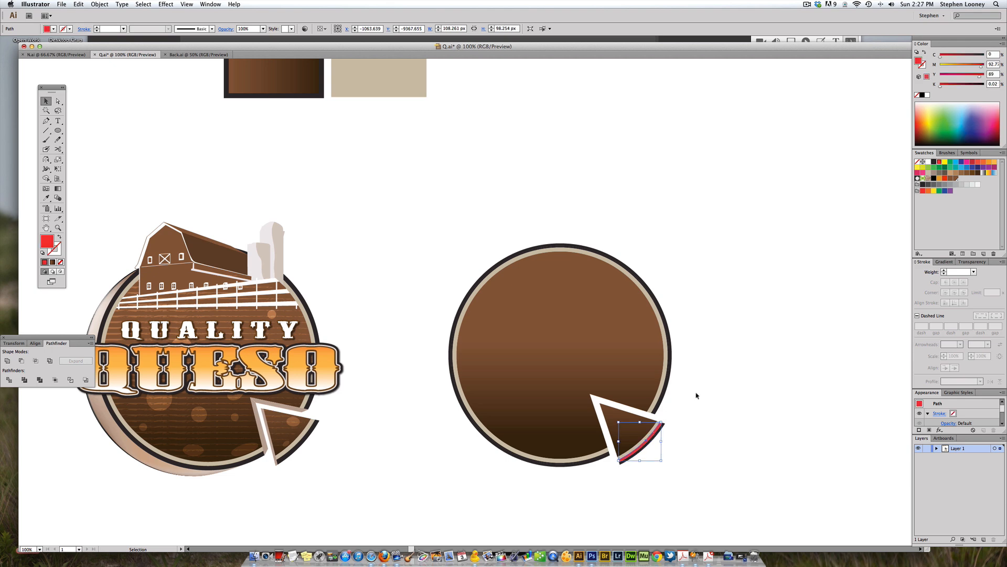
Step: Fill the thin sliver along the wedge's outer edge with black
left_click(934, 162)
left_click(709, 216)
key("super+space")
left_click_drag(545, 275, 778, 533)
left_click(460, 303)
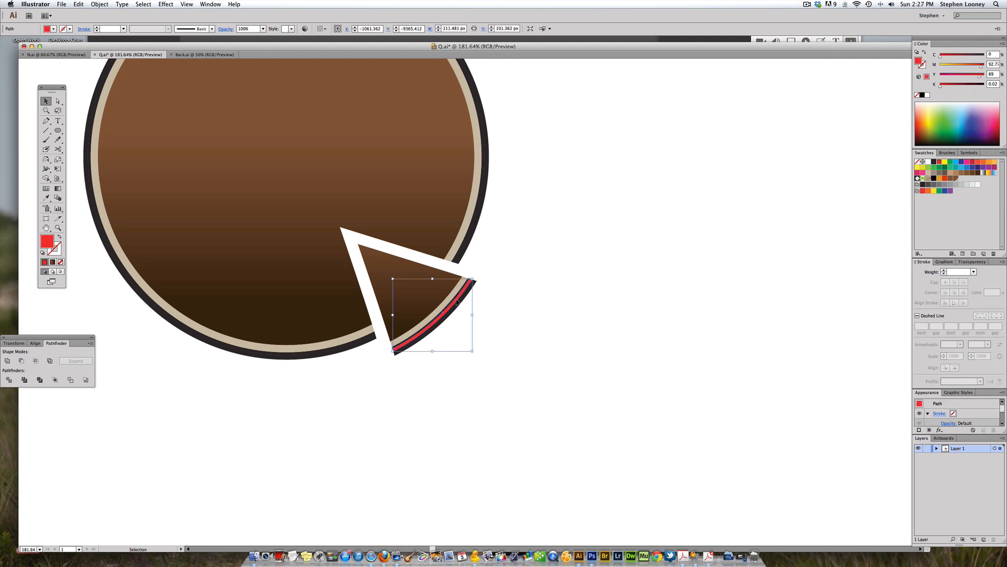
left_click(934, 162)
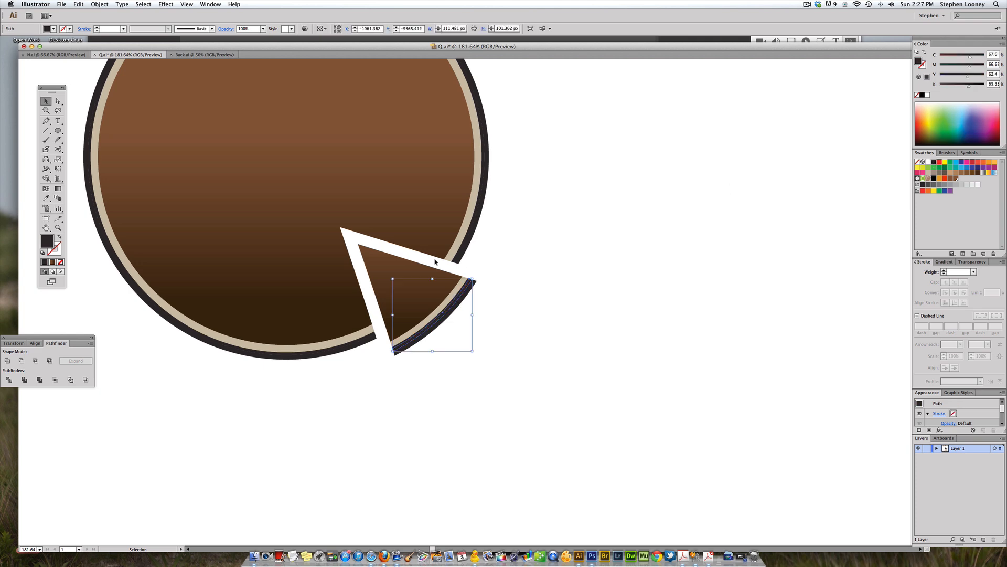
Step: Delete the leftover fragment at the wedge's outer corner
left_click(484, 303)
left_click(469, 296)
key("Delete")
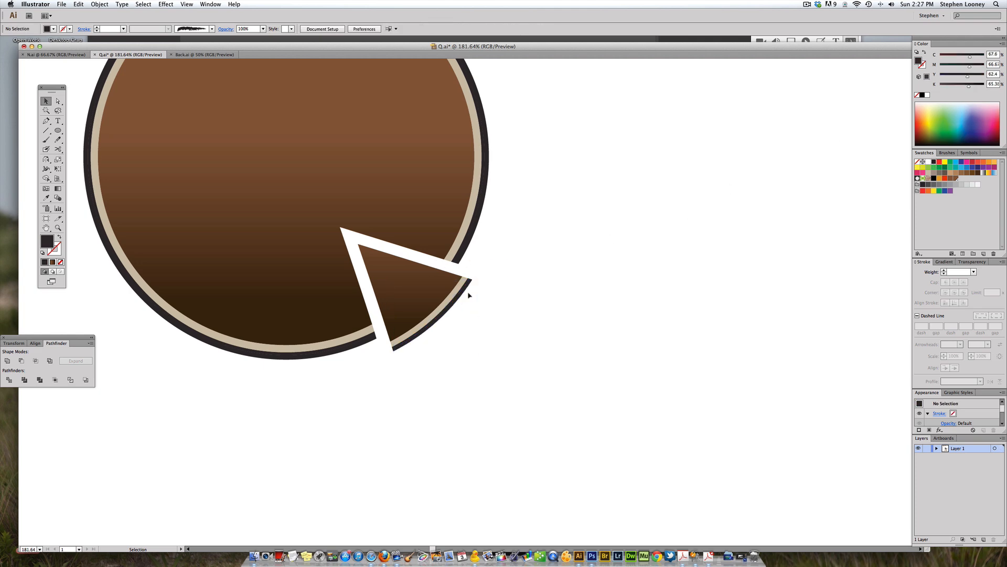
Step: Draw a horizontal straight line about 573 px long to the right of the circle
left_click(452, 286, "alt+super")
left_click(452, 287, "alt+super")
left_click(455, 286, "alt+super")
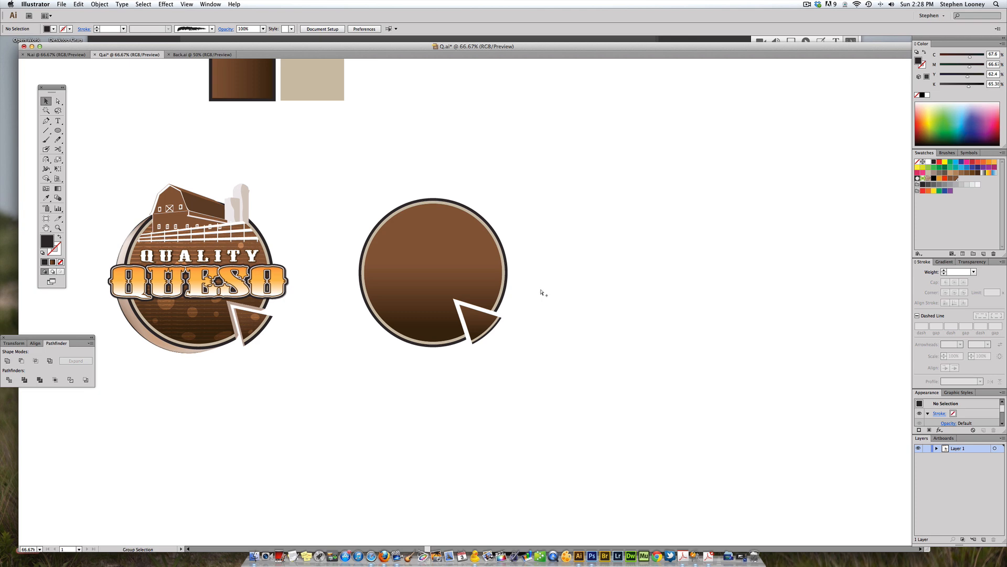
left_click_drag(509, 323, 582, 355)
left_click(638, 352)
left_click(637, 353)
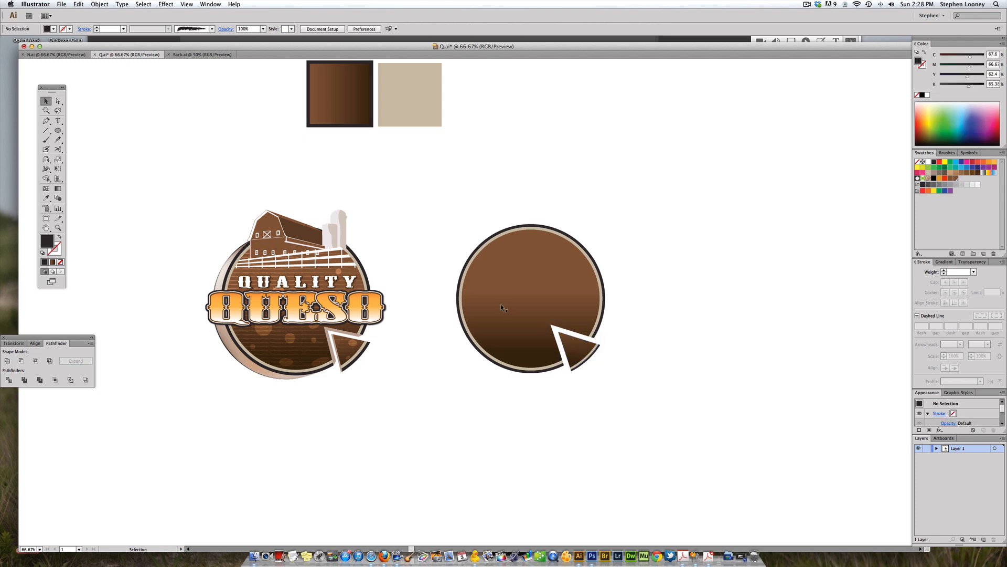
left_click(46, 130)
scroll(279, 191, "right", 5)
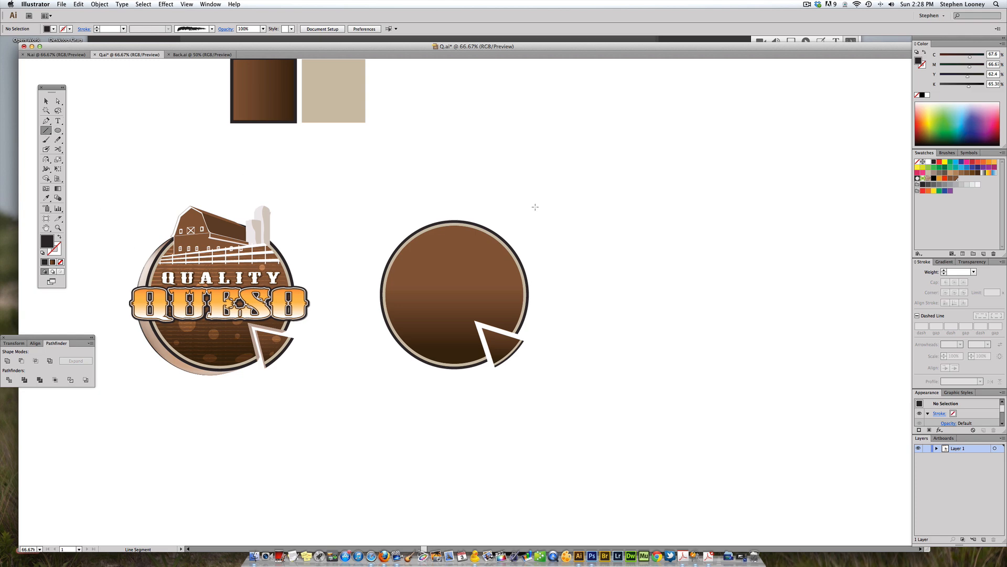
left_click_drag(543, 235, 692, 235)
left_click_drag(704, 236, 703, 236)
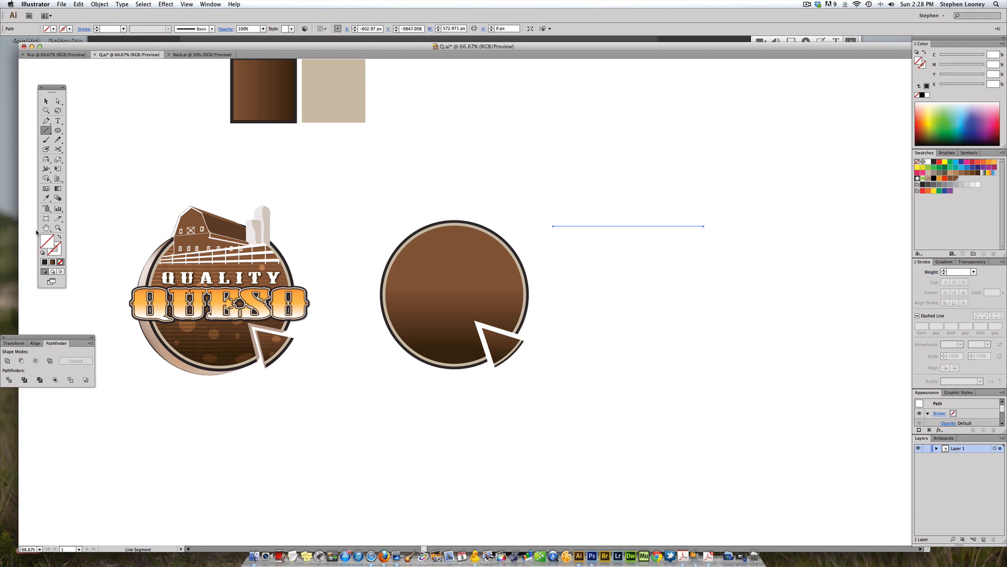
Step: Give the line the default black stroke and place a copy of it directly below, level with the circle's bottom
left_click(42, 254)
left_click(46, 101)
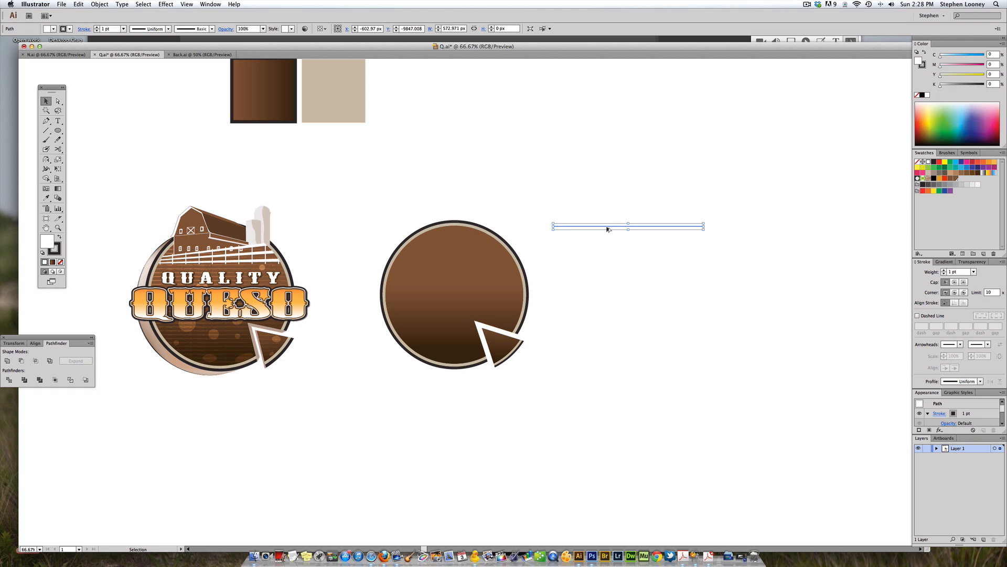
left_click_drag(607, 230, 604, 364)
left_click(608, 304)
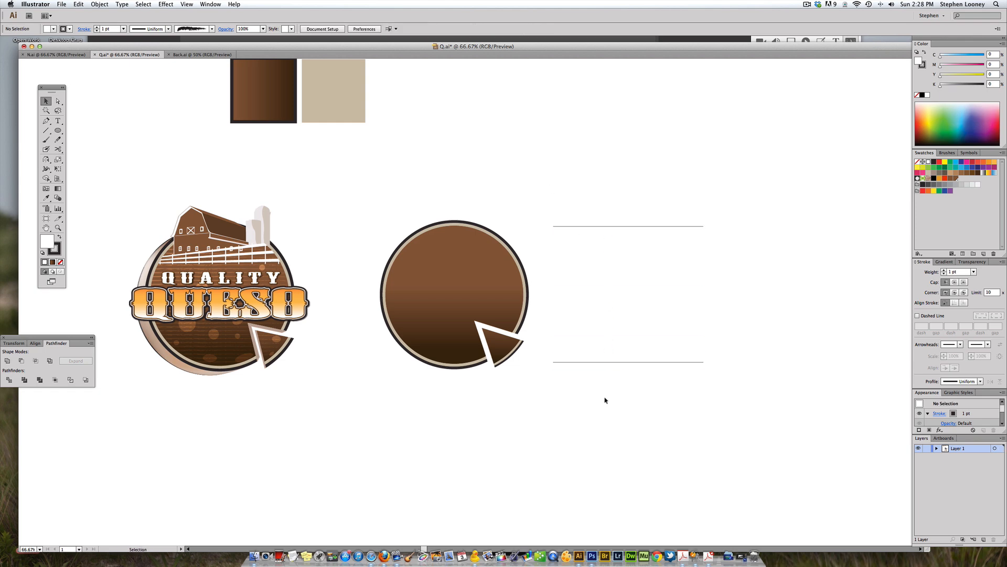
Step: Set the Blend tool options to Specified Steps with 40 steps
double_click(59, 199)
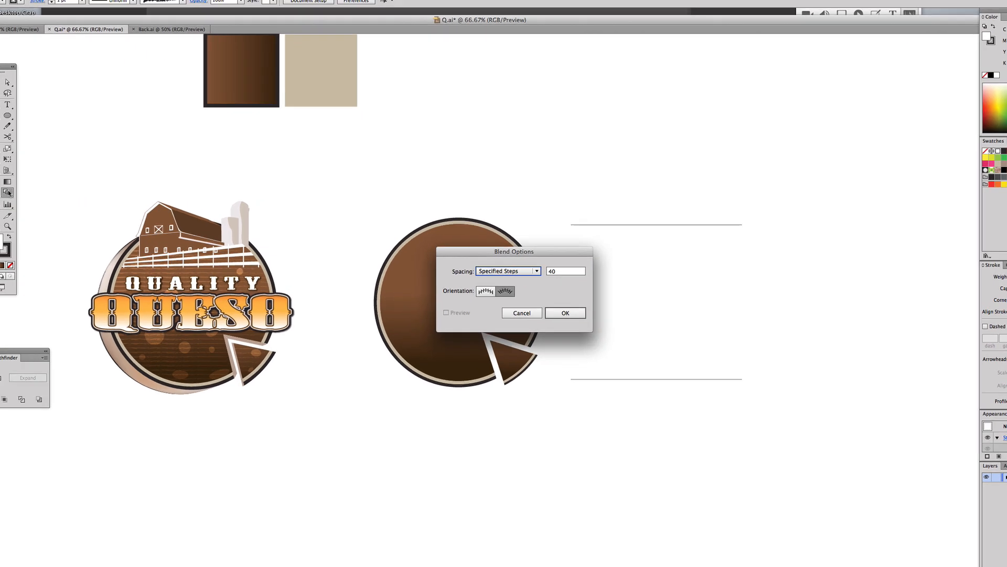
left_click(488, 270)
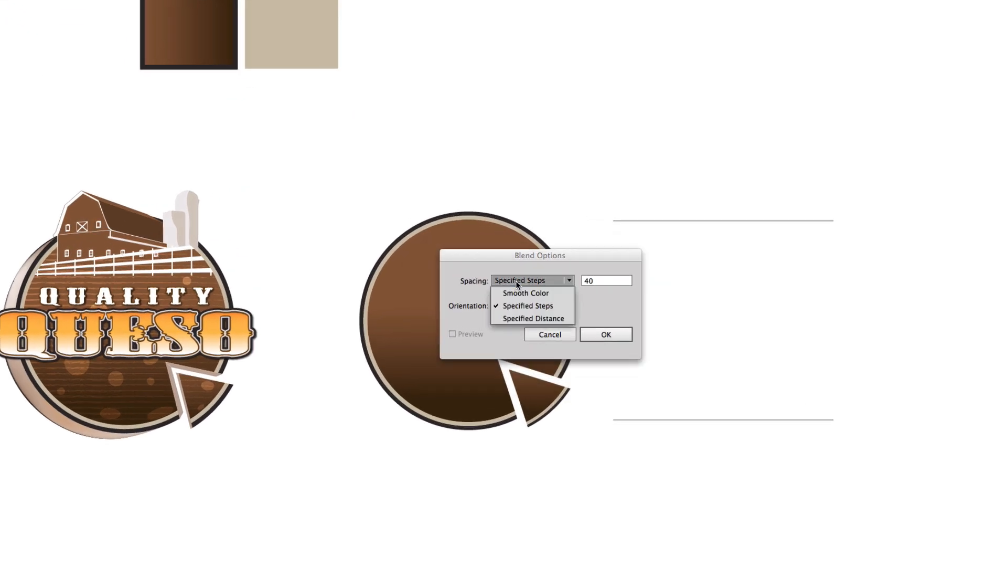
left_click(531, 307)
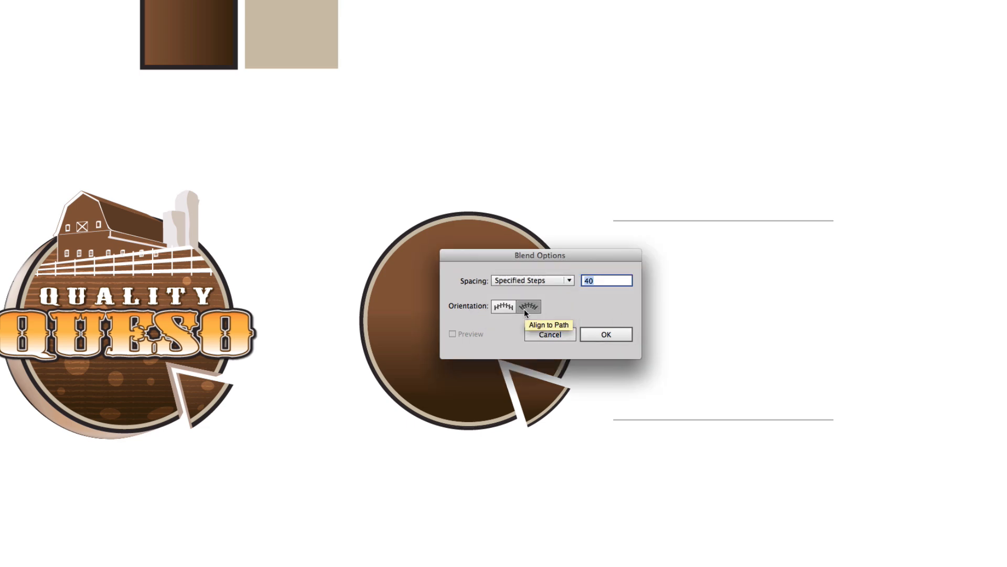
left_click(613, 334)
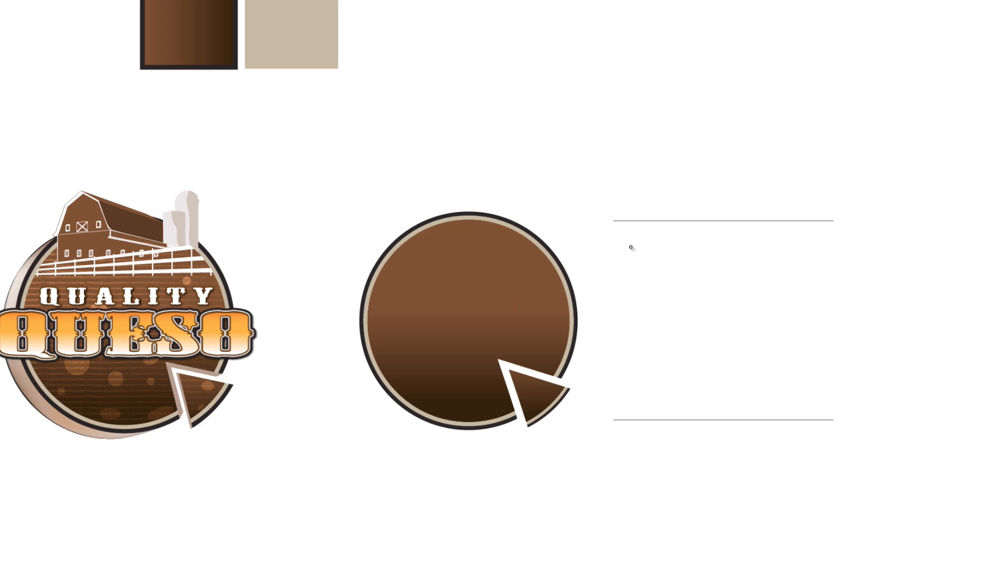
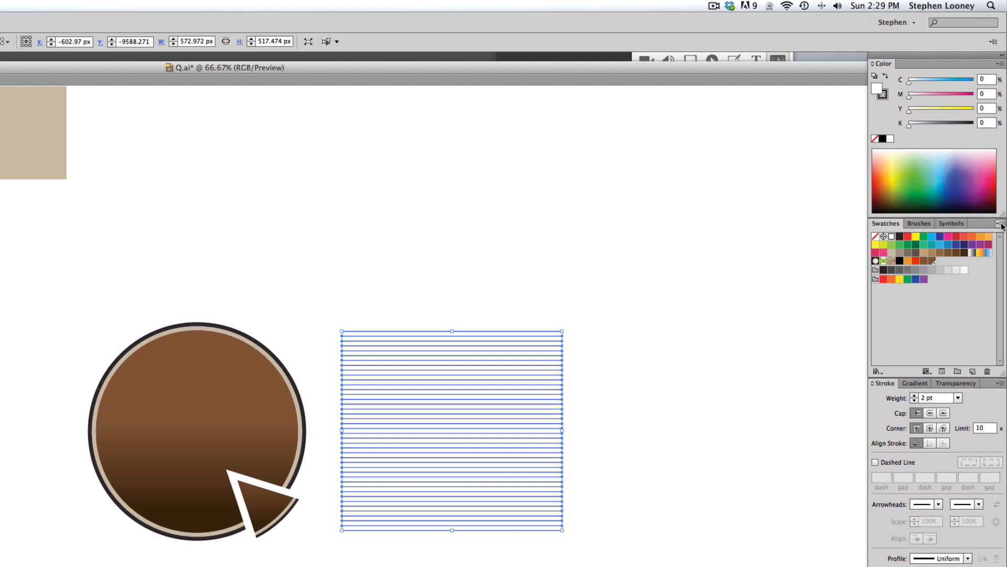
left_click(1001, 224)
mouse_move(957, 459)
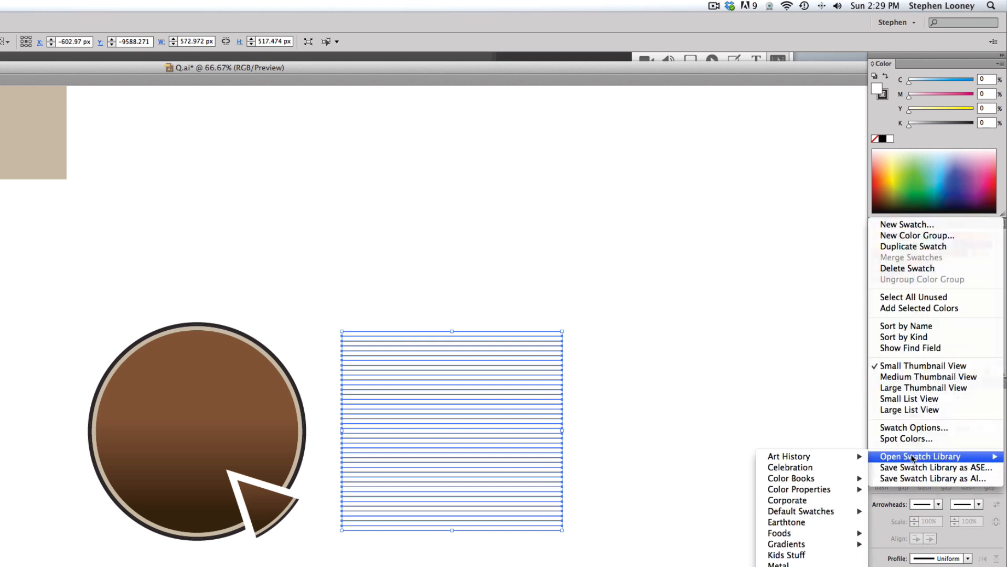
left_click(935, 178)
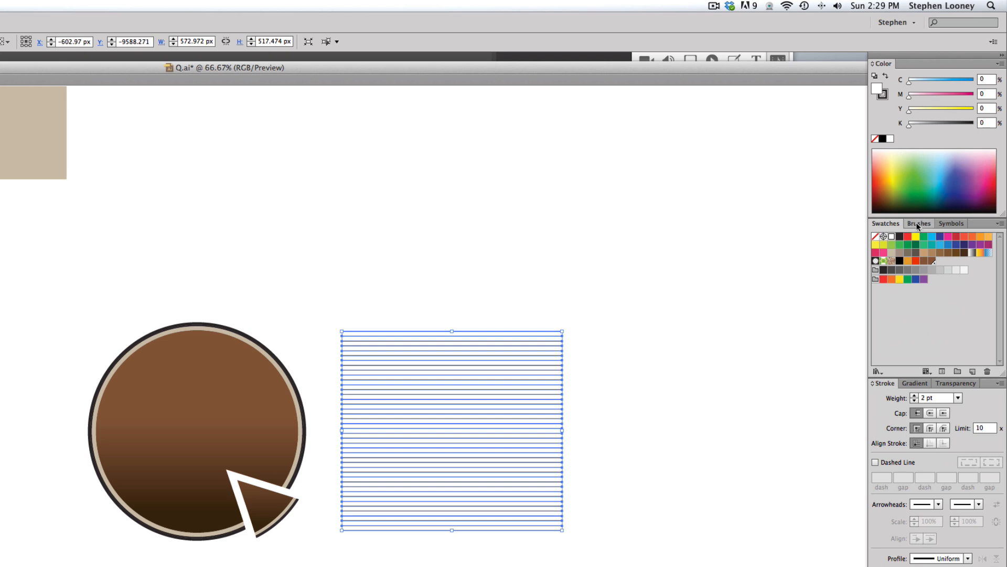
Step: Apply the Pencil - Feather brush from the Artistic_ChalkCharcoalPencil brush library to the blended lines
left_click(919, 224)
left_click(1000, 224)
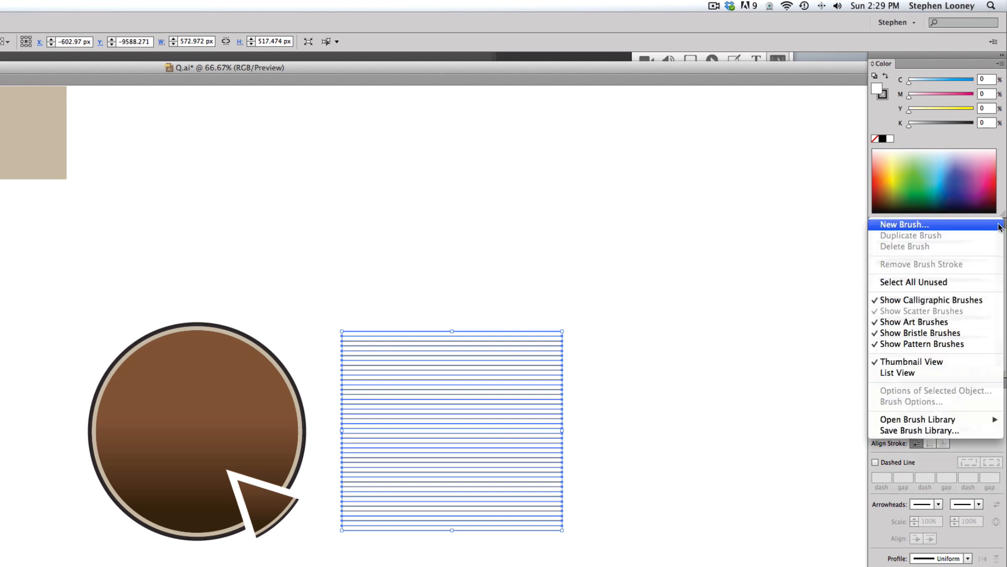
mouse_move(939, 420)
mouse_move(807, 431)
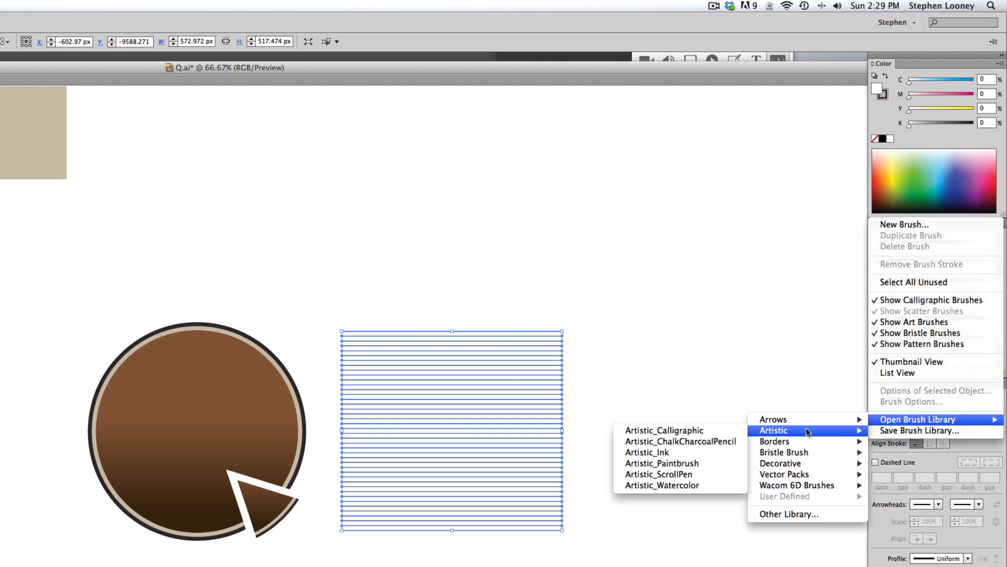
left_click(694, 445)
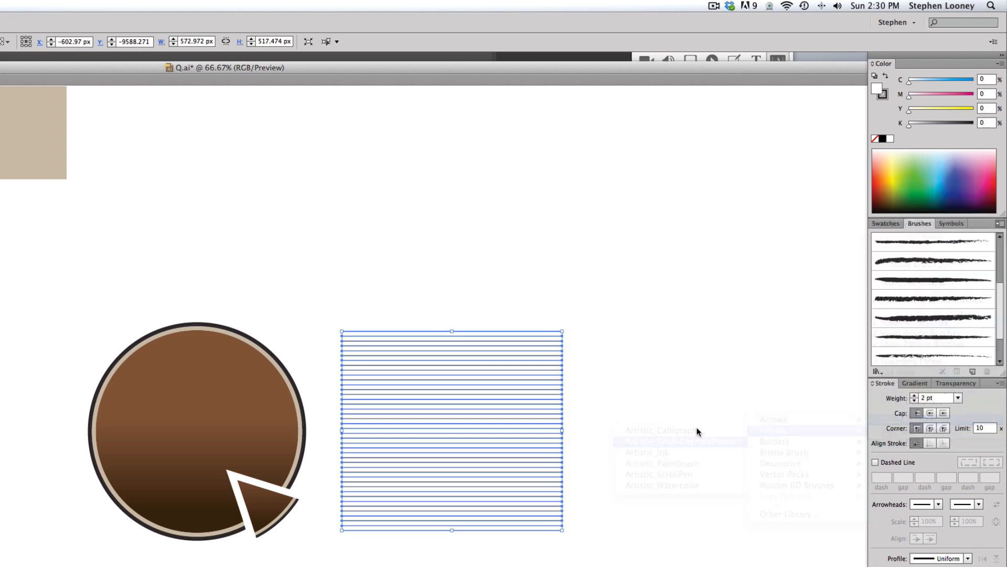
mouse_move(858, 346)
left_mouse_down()
mouse_move(860, 291)
mouse_move(860, 353)
left_mouse_up()
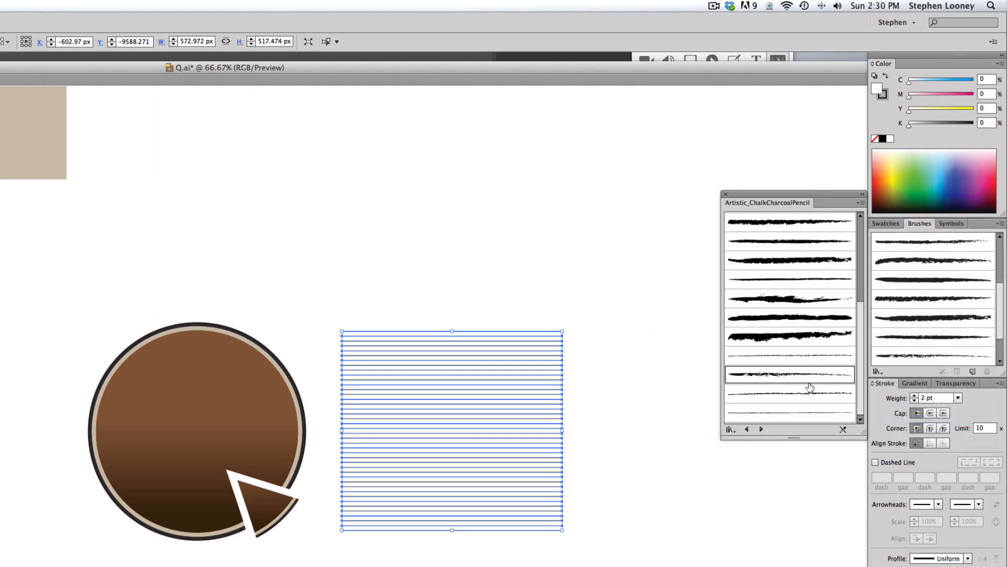
left_click(769, 375)
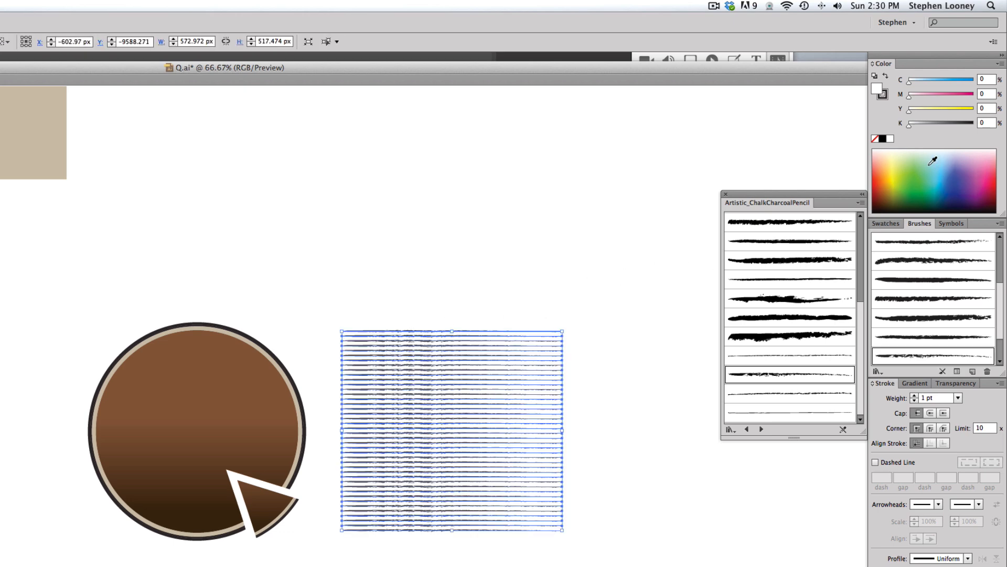
Step: Set the blend group's stroke colour to none
key("x")
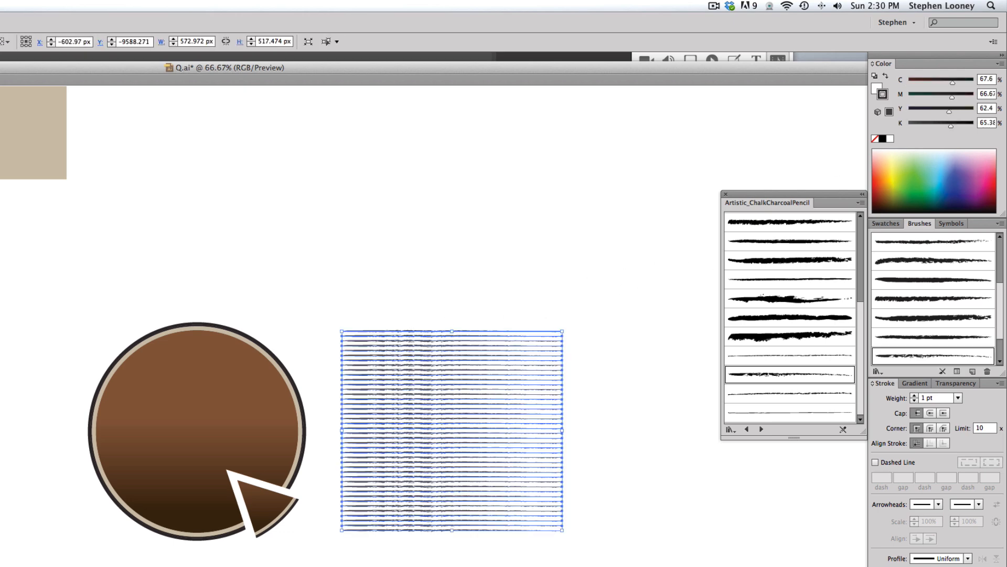
key("slash")
key("x")
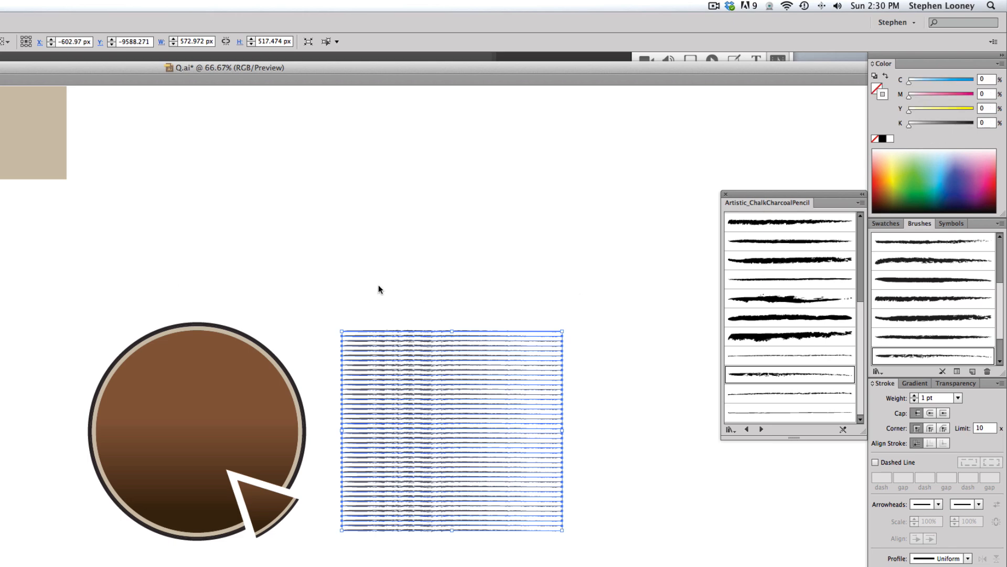
Step: Set the blended lines' transparency to Overlay blend mode at 40% opacity
left_click(954, 384)
left_click(924, 397)
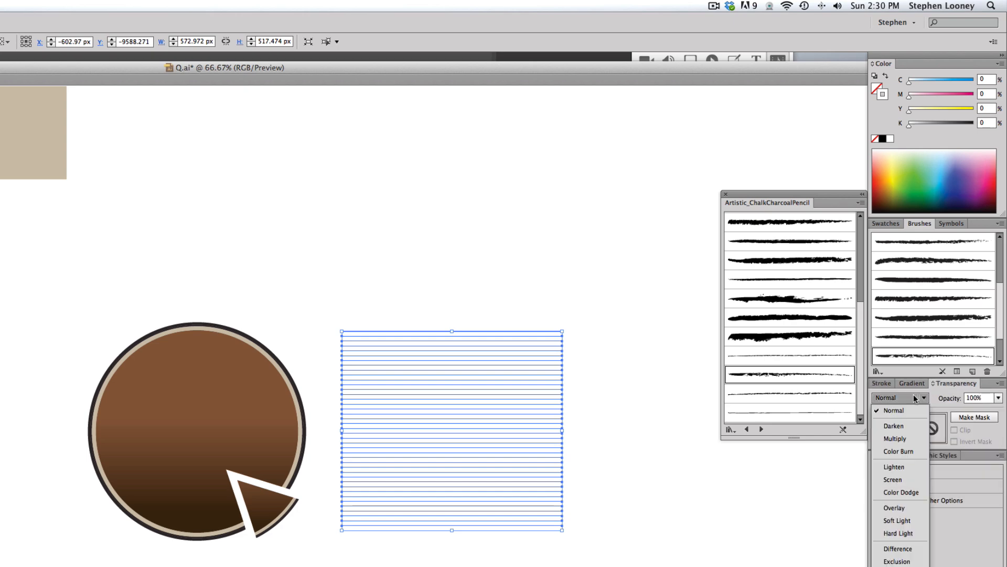
left_click(896, 508)
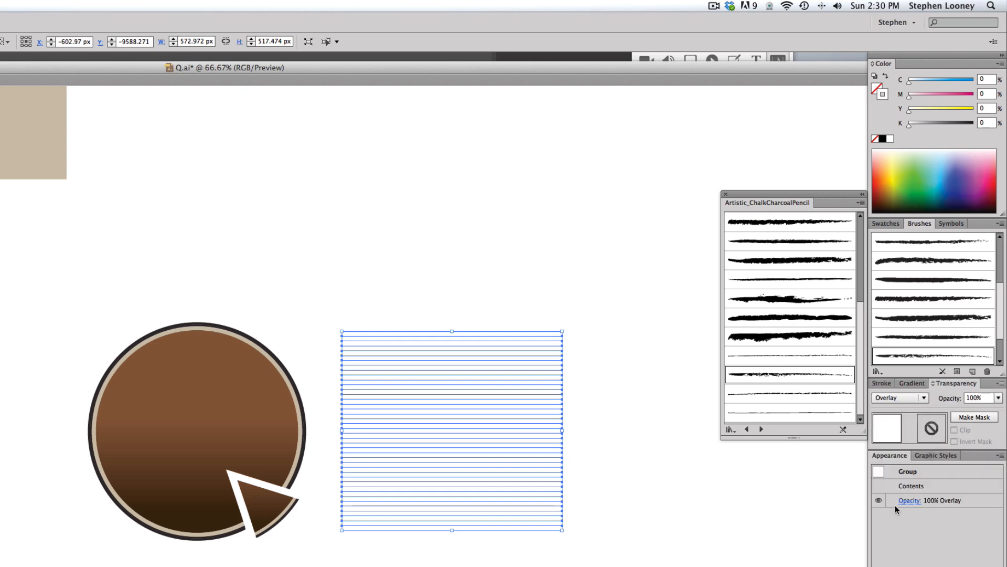
left_click(999, 397)
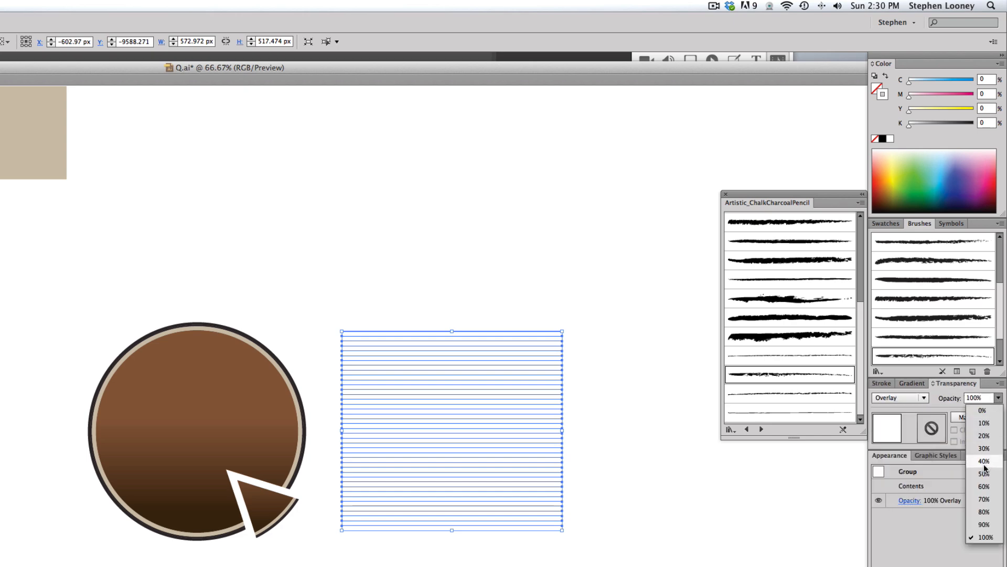
left_click(986, 469)
Step: Move the blended lines over the brown circle
left_click(411, 319)
left_click(454, 397)
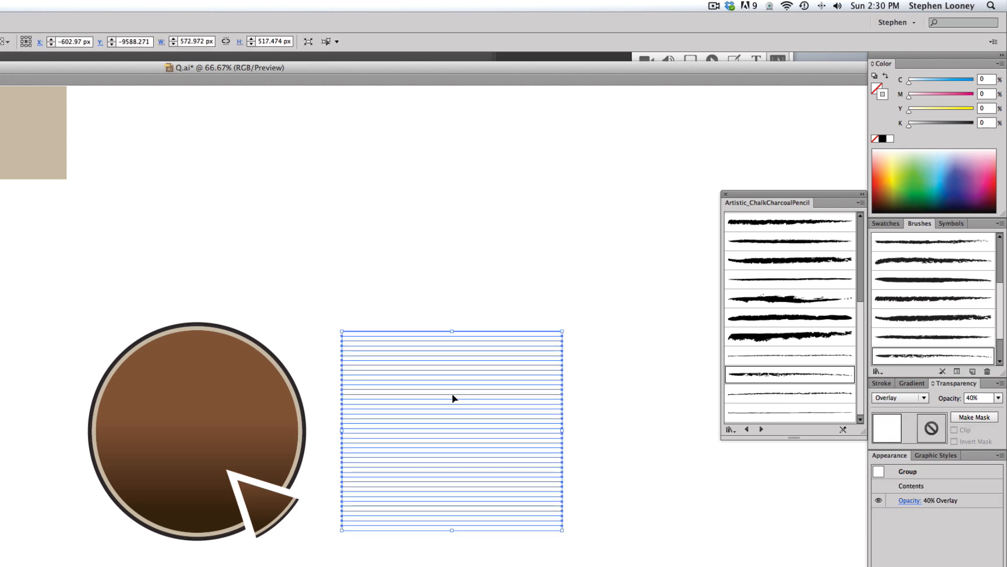
left_click_drag(455, 400, 213, 393)
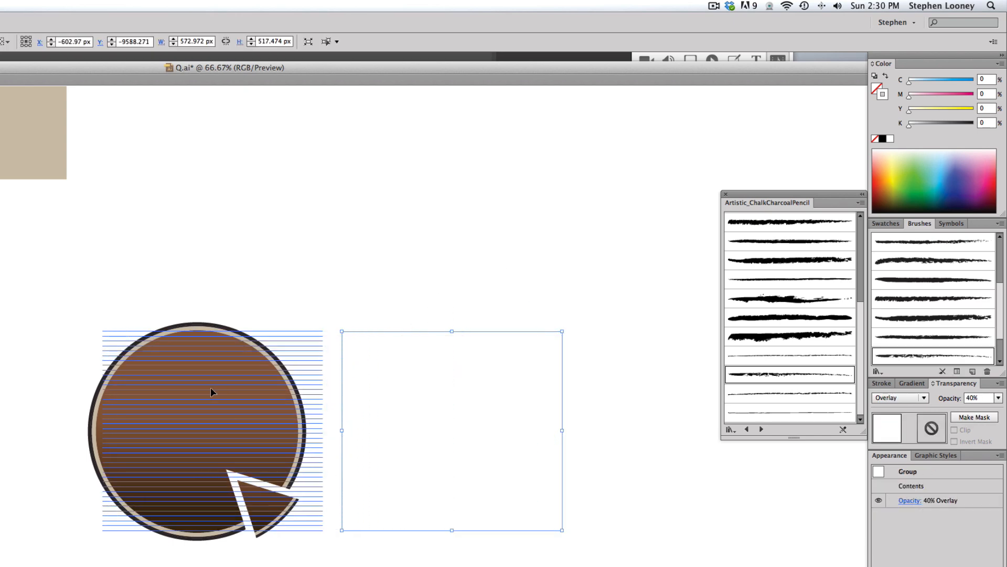
Step: Compare the textured circle with the original Quality Queso logo
left_click(320, 250)
left_click_drag(222, 470, 295, 478)
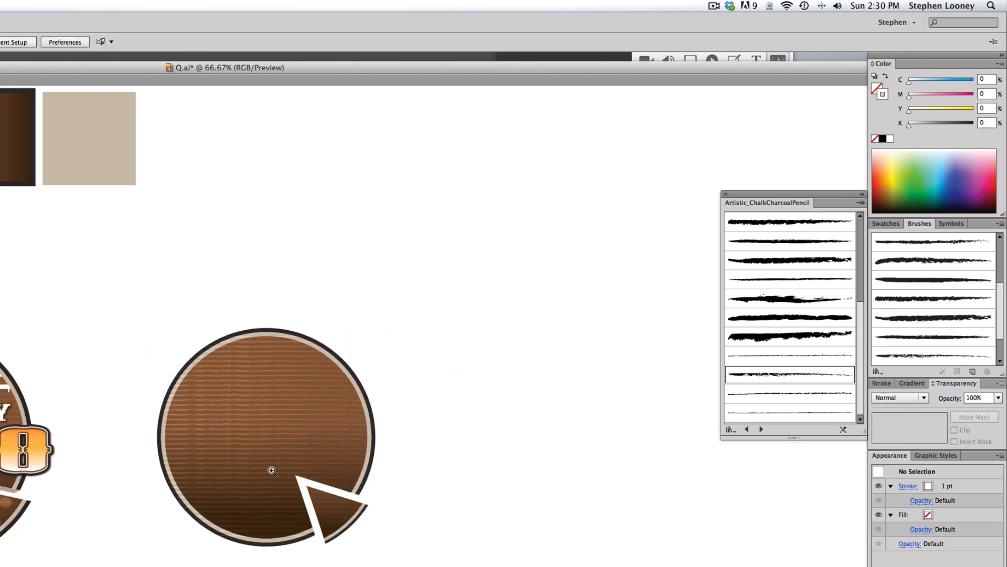
left_click(273, 471, "super")
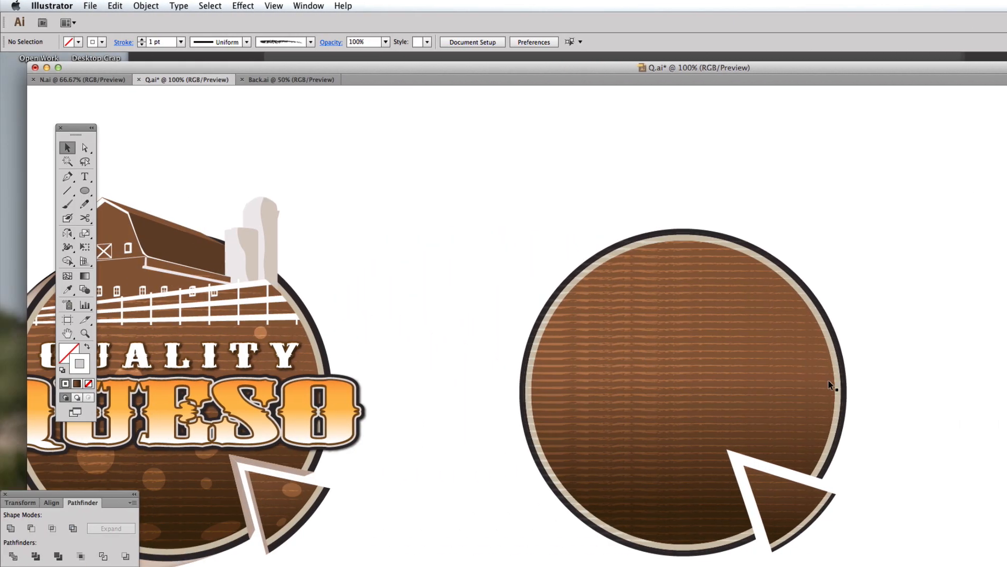
scroll(734, 367, "left", 4)
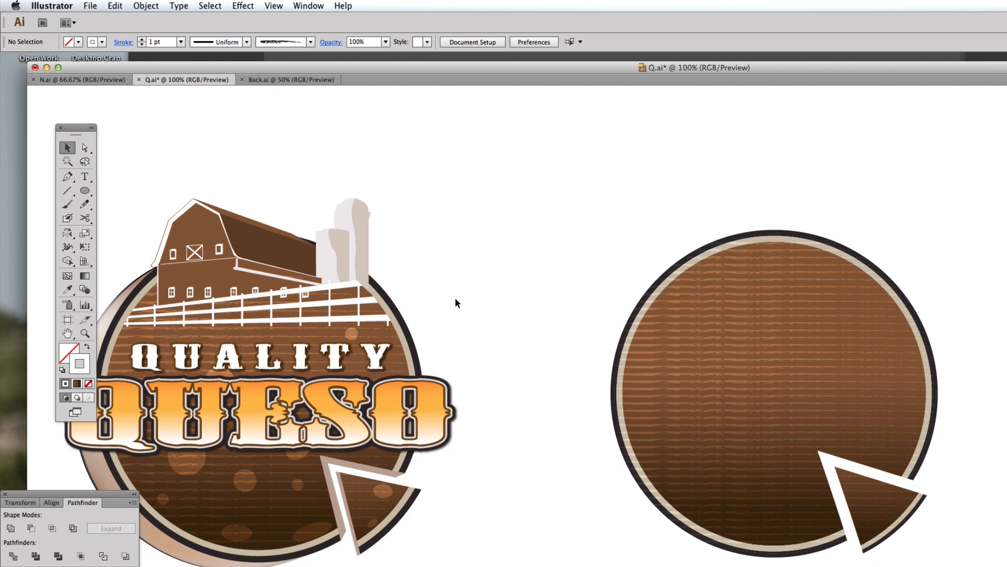
scroll(456, 302, "left", 3)
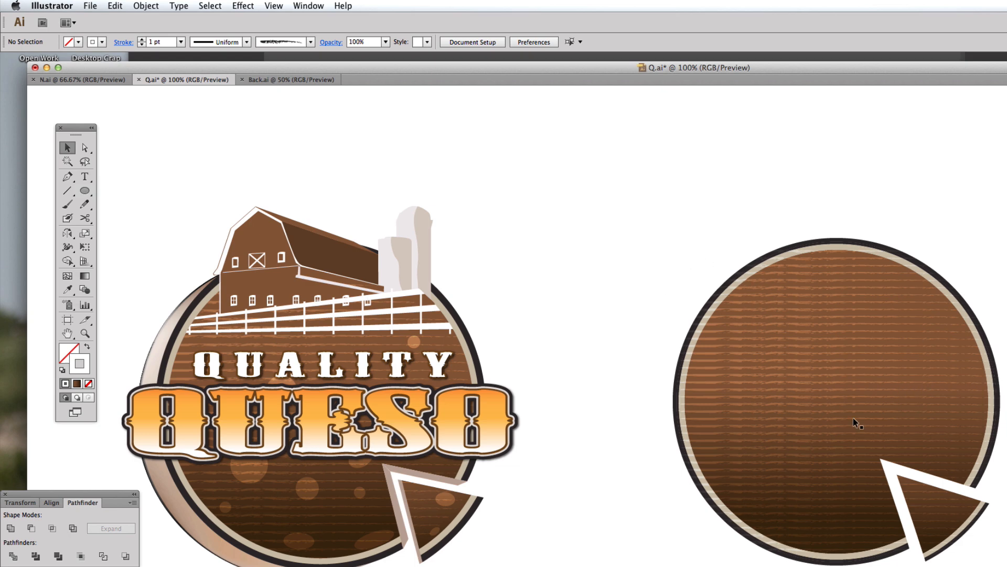
left_click_drag(814, 401, 814, 397)
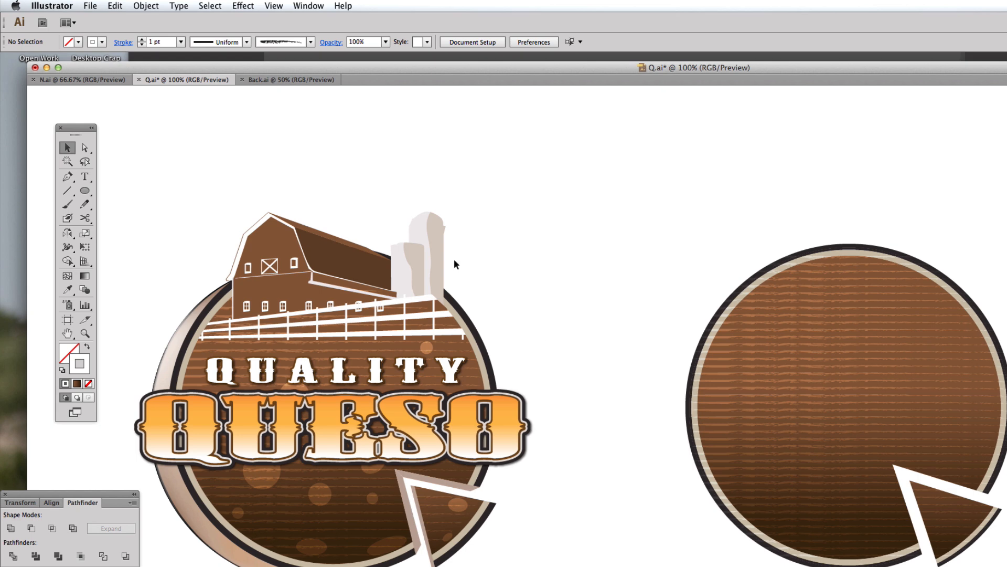
left_click(741, 383)
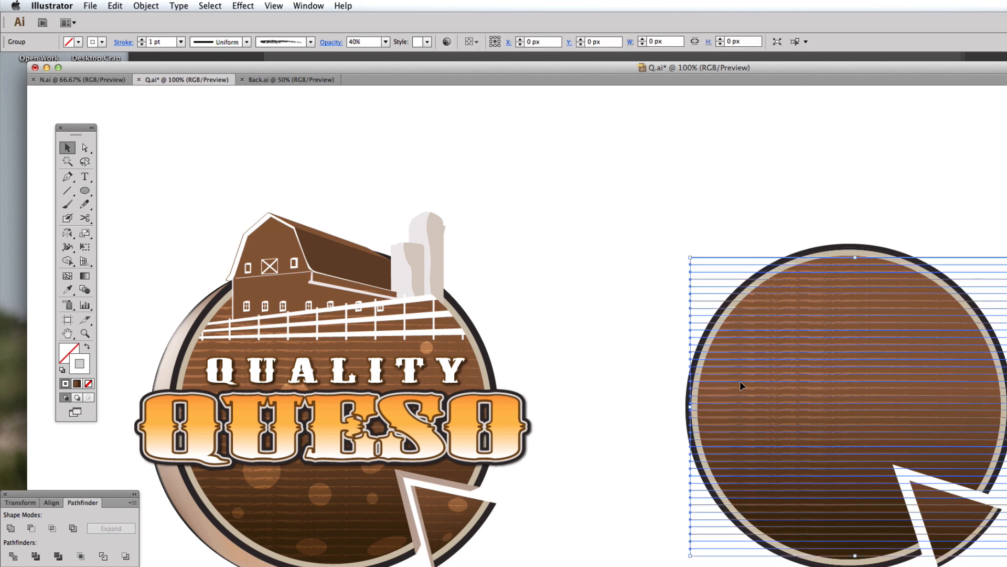
left_click(559, 263)
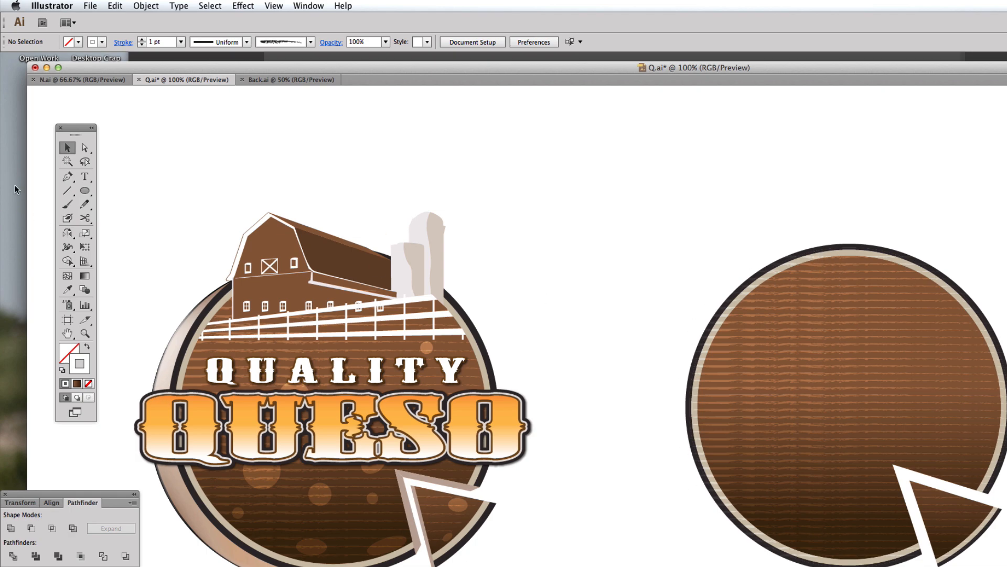
Step: Select the badge circle together with the blended lines and make a clipping mask
left_click(84, 192)
mouse_move(693, 259)
left_mouse_down()
mouse_move(893, 456)
mouse_move(1006, 527)
left_mouse_up()
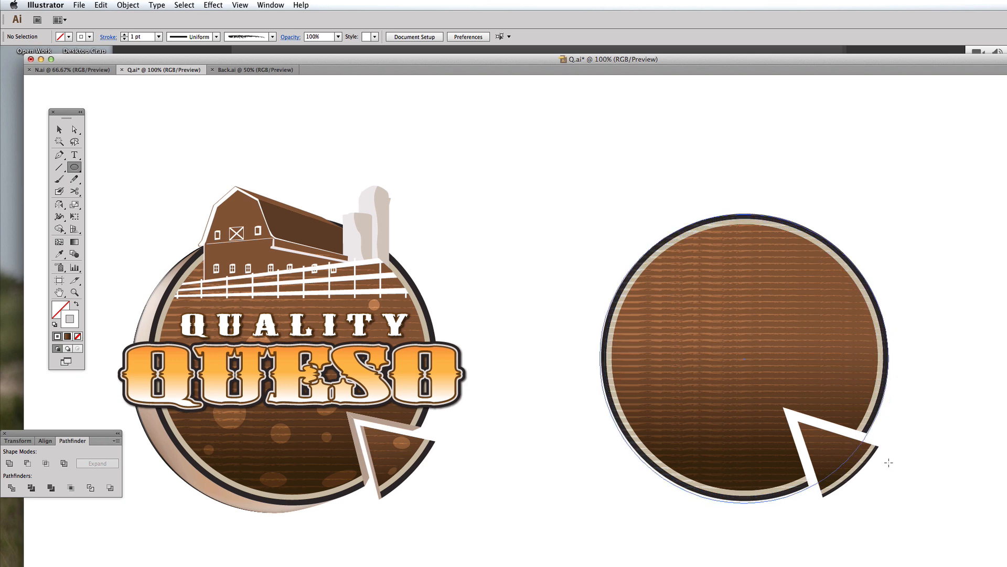
left_click_drag(889, 462, 886, 501)
key("v")
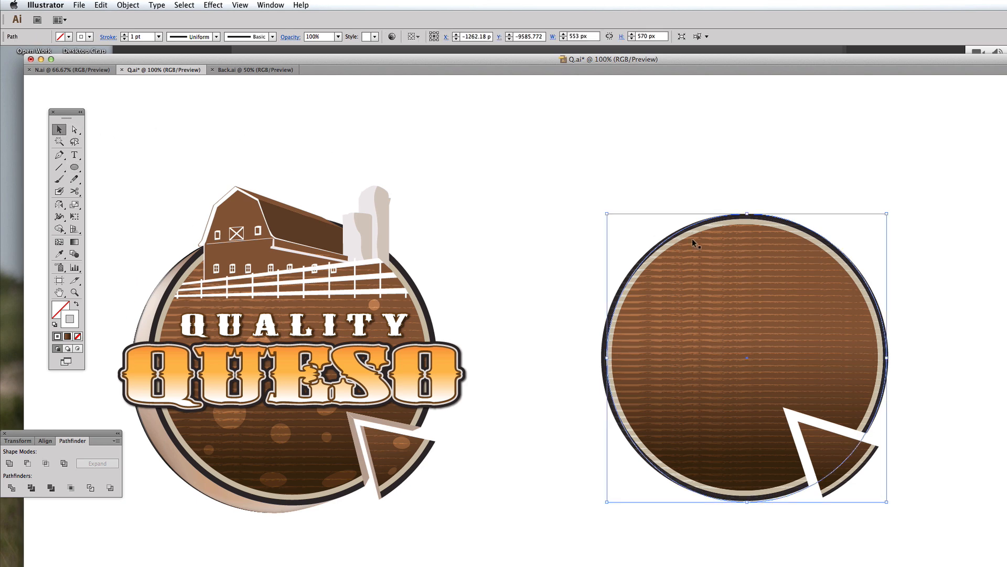
left_click(784, 250, "shift")
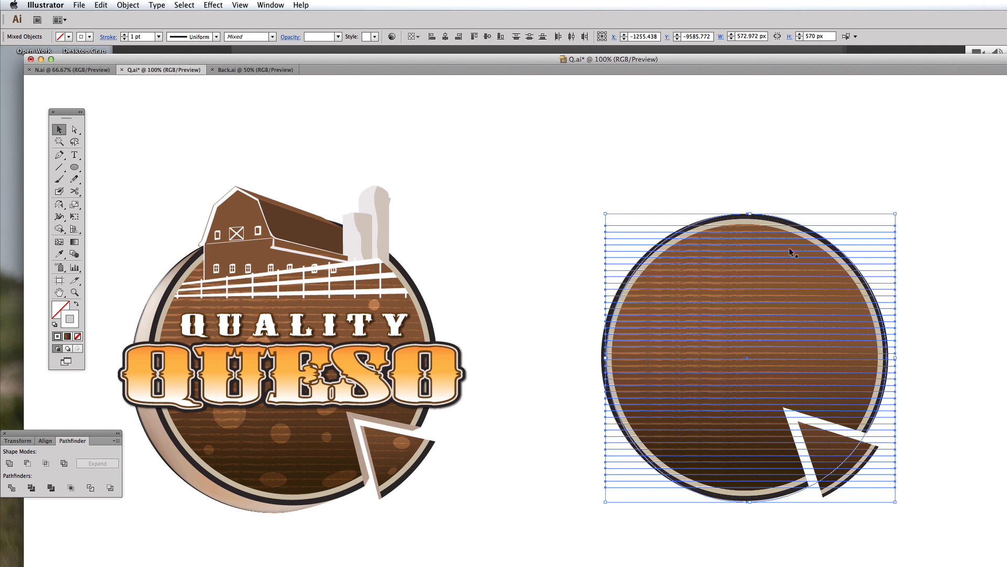
right_click(789, 248)
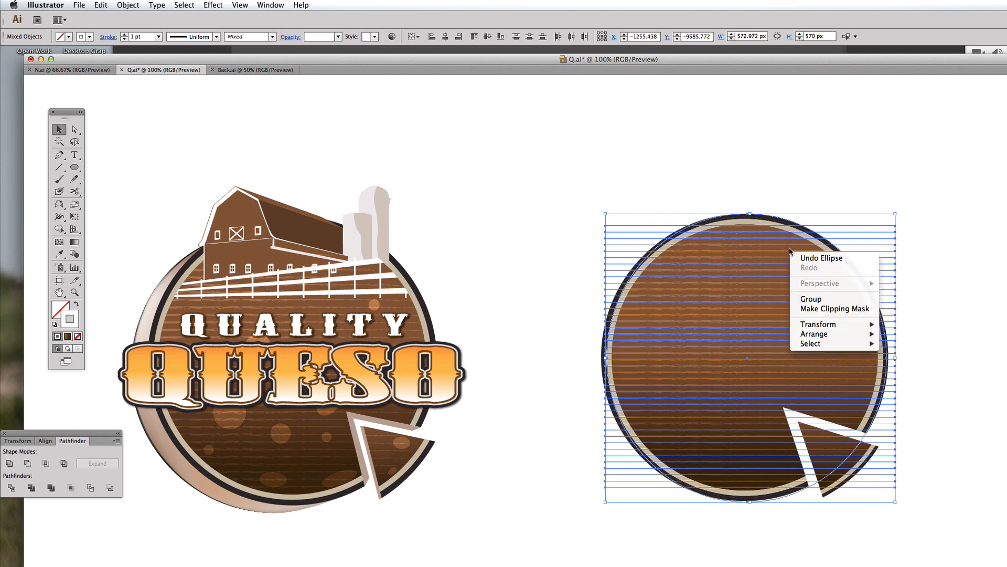
left_click(804, 310)
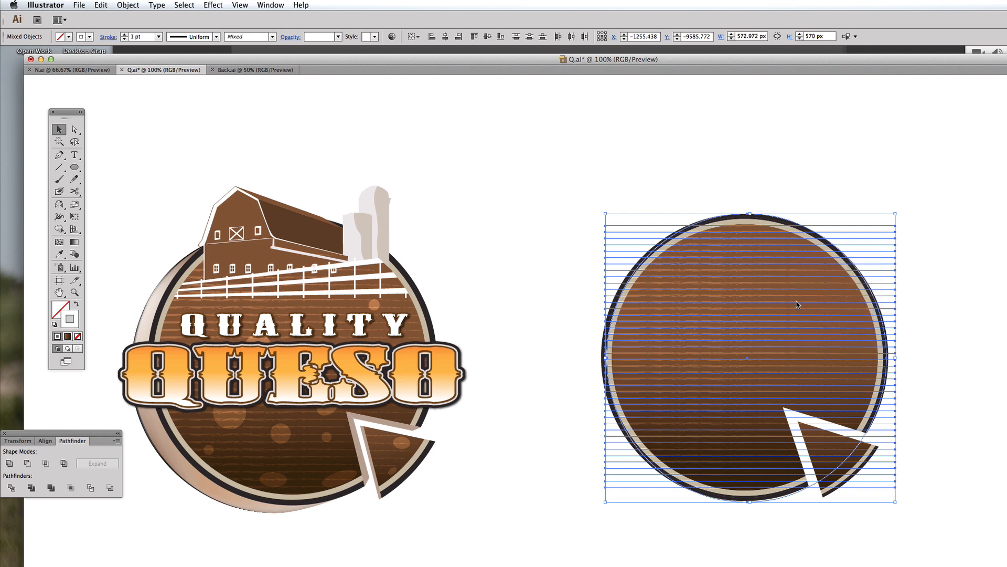
left_click(794, 176)
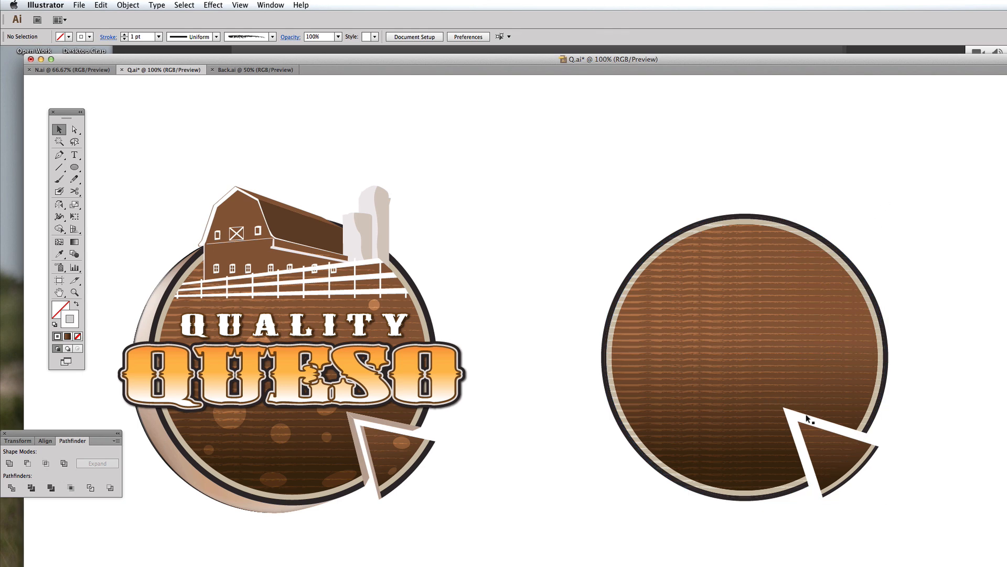
Step: Draw a circle about 552 px across, offset toward the badge's lower left
left_click_drag(507, 148, 905, 531)
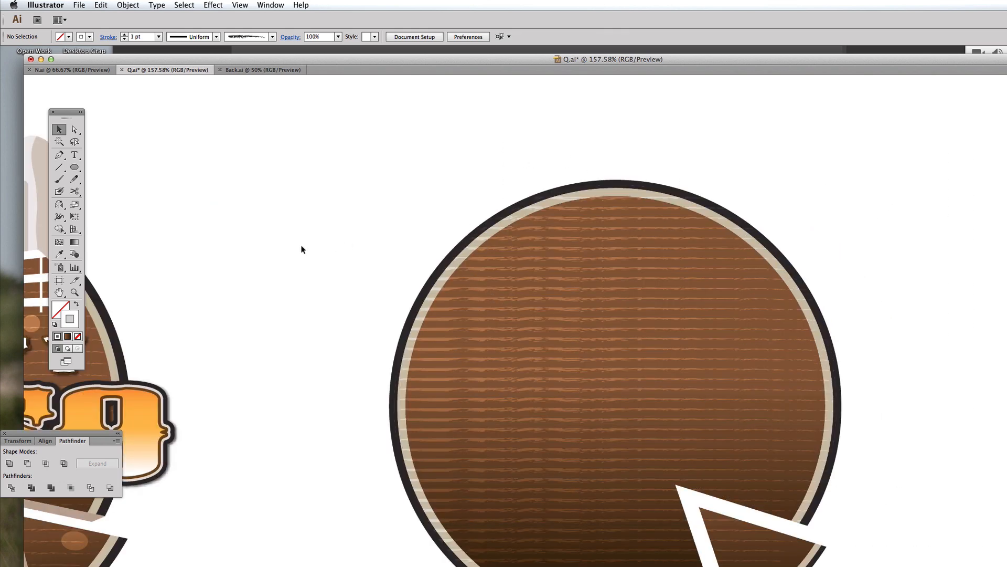
left_click(679, 342, "alt+super")
left_click(640, 377, "alt+super")
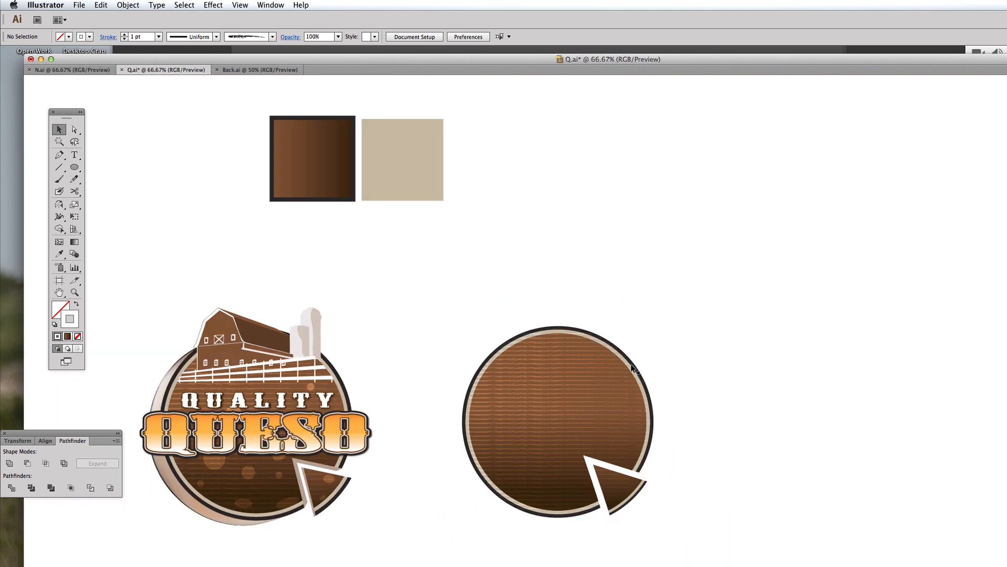
left_click(75, 168)
left_click_drag(422, 382, 499, 344)
left_click_drag(506, 307, 714, 443)
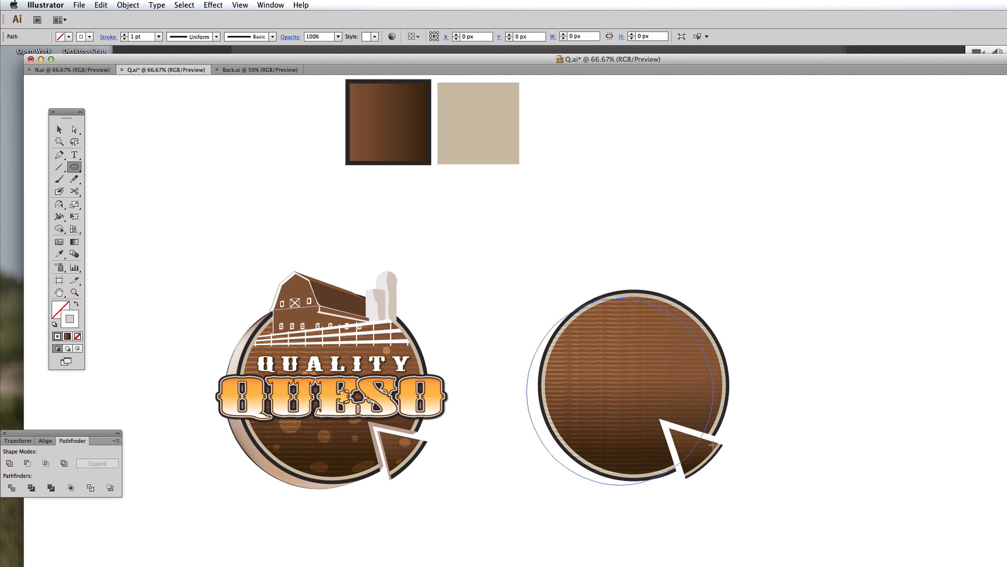
Step: Fill the new circle with the beige swatch colour using the Eyedropper and send it to the back
left_click(58, 253)
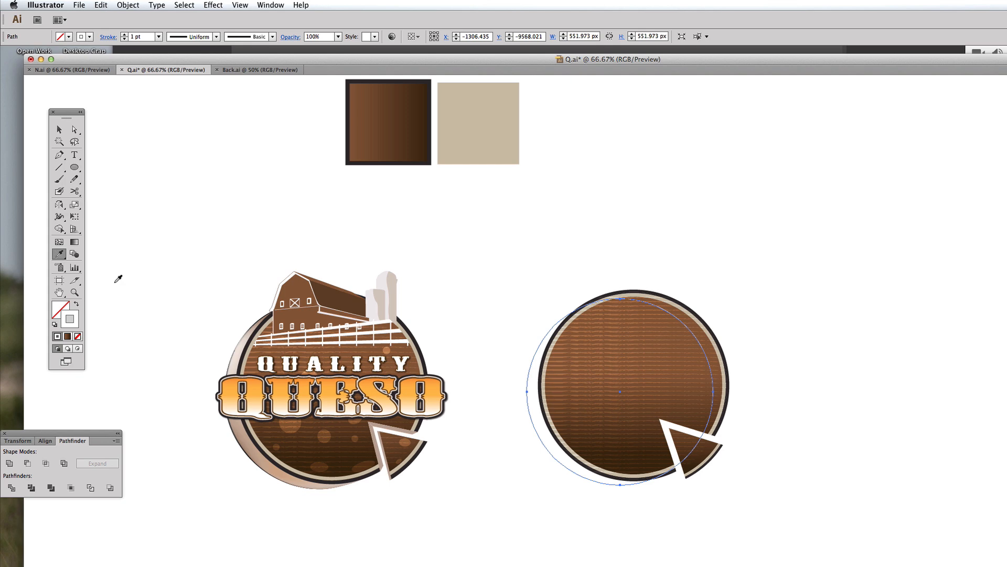
left_click(237, 355)
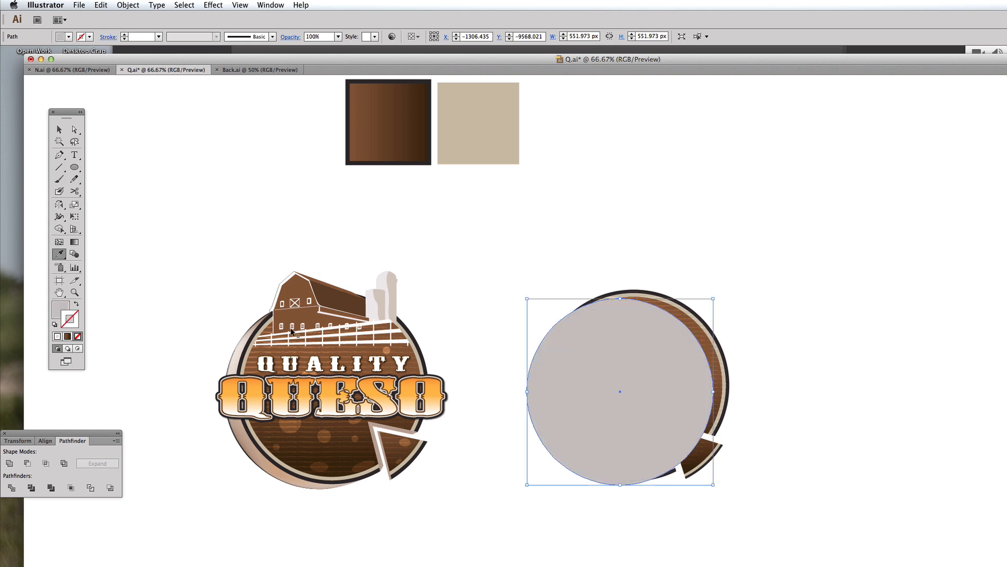
key("super+shift+bracketleft")
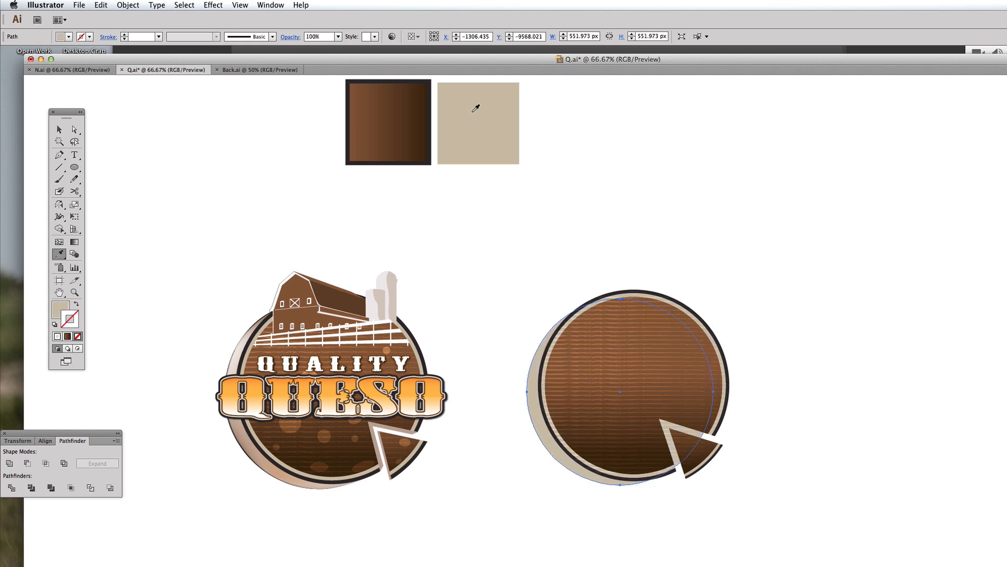
key("a")
left_click(619, 252)
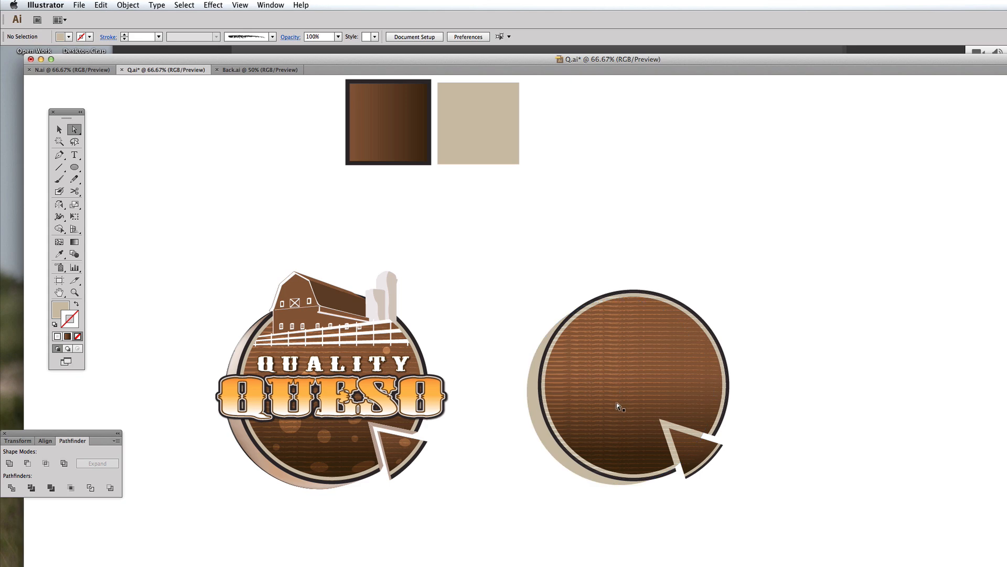
Step: Release the clipping mask on the textured badge circle
key("v")
left_click(579, 338)
right_click(581, 337)
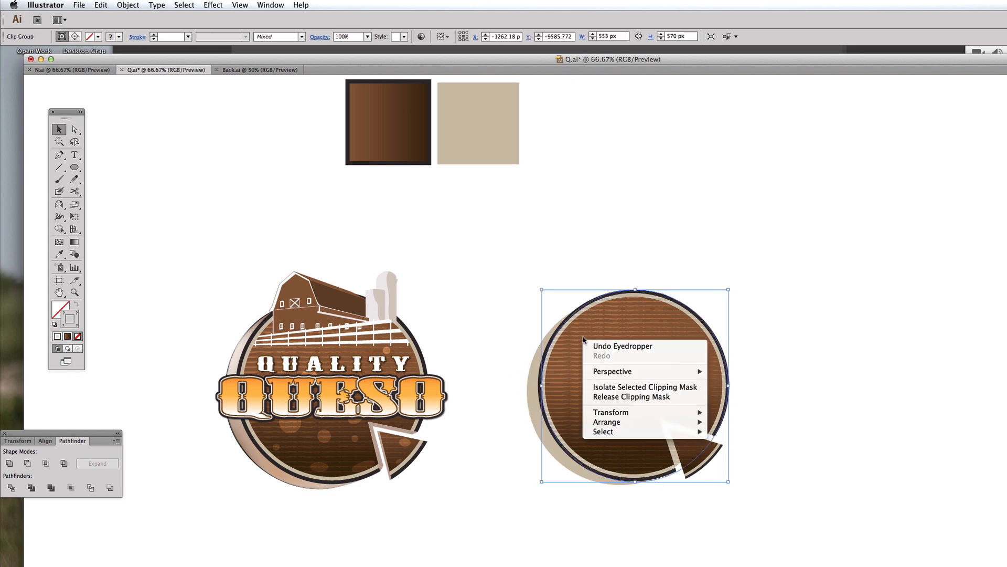
left_click(619, 396)
left_click(833, 310)
key("super+space")
left_click_drag(450, 271, 795, 551)
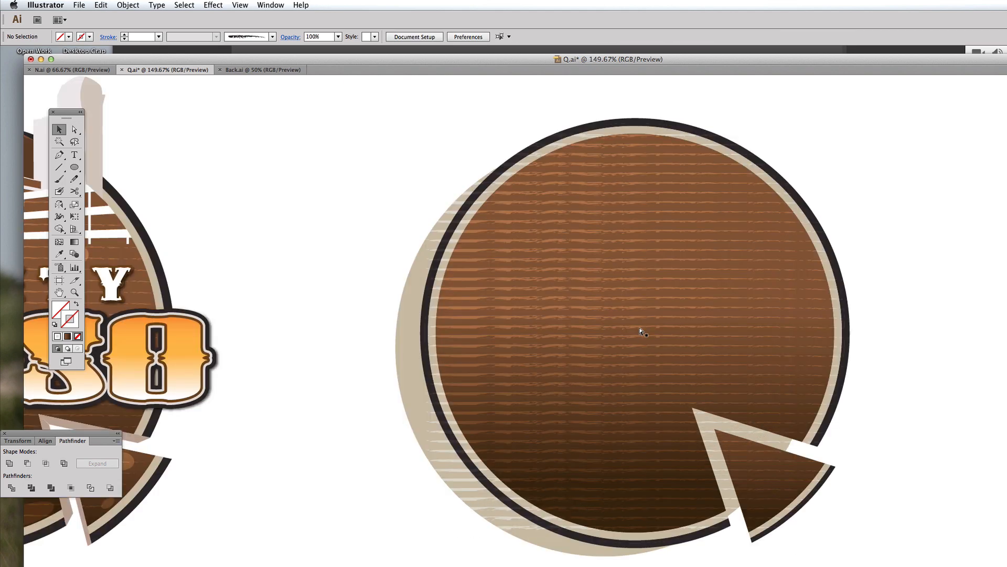
Step: Undo the clipping mask release on the textured badge circle
key("super+z")
left_click(895, 285)
key("super+alt+space")
left_click(693, 365, "alt+super")
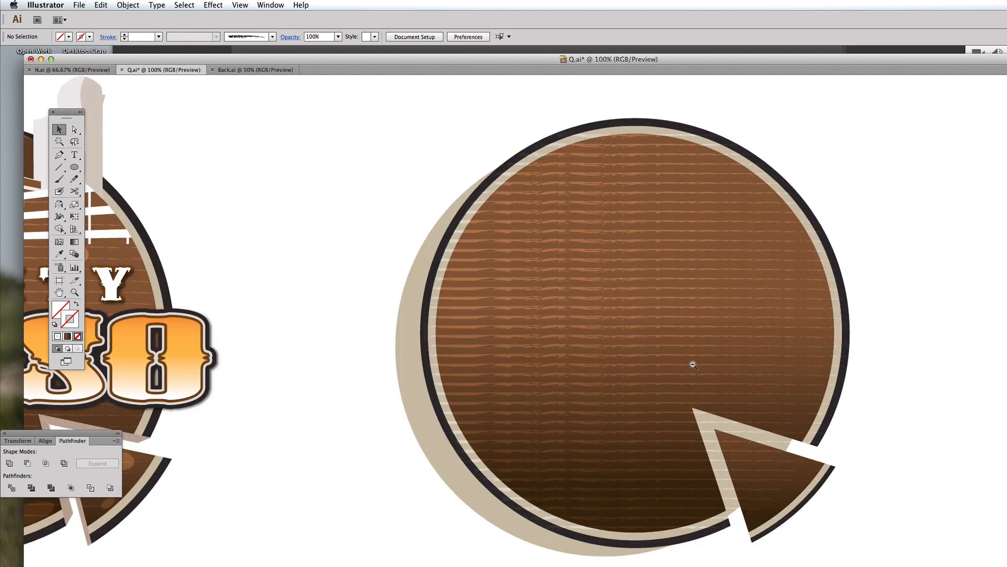
left_click(693, 364, "alt+super")
left_click(693, 365, "alt+super")
left_click(685, 377, "alt+super")
left_click(784, 467)
left_click(864, 466)
key("super+space")
left_click_drag(613, 342, 971, 566)
key("space")
left_click_drag(861, 486, 901, 504)
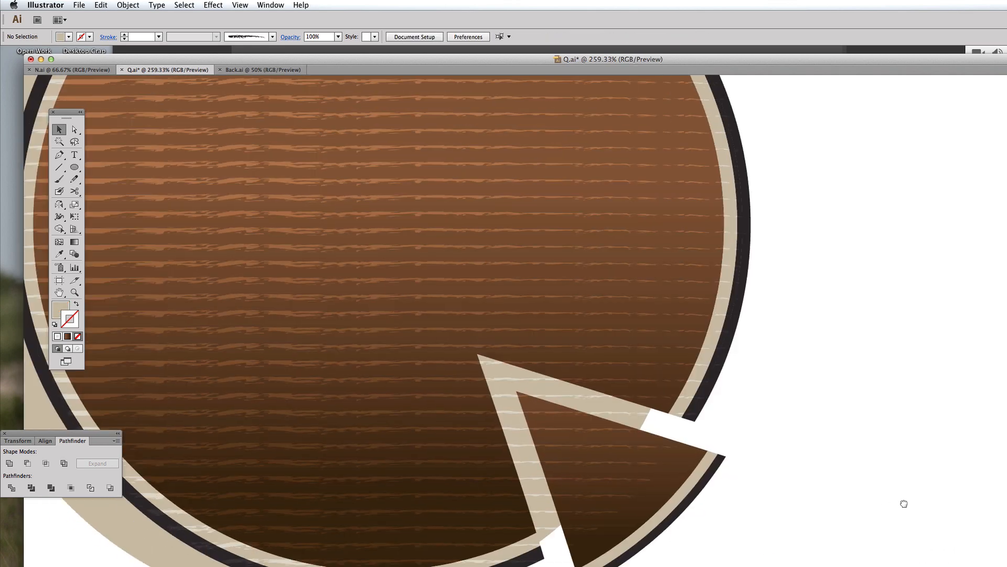
Step: Draw a triangular wedge over the beige shadow's notch area and subtract it from the shadow circle with Minus Front
left_click(776, 470)
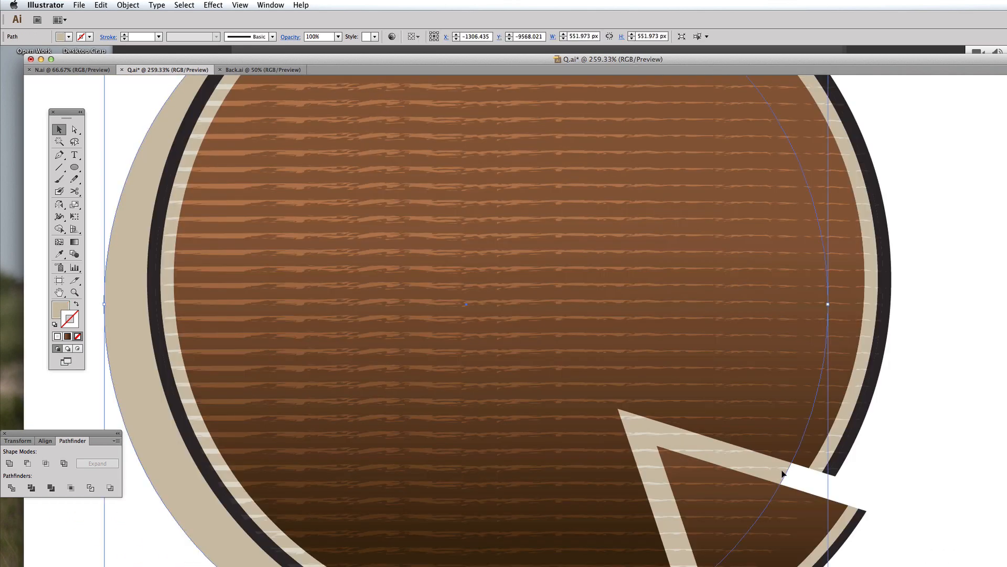
left_click(623, 346, "alt+super")
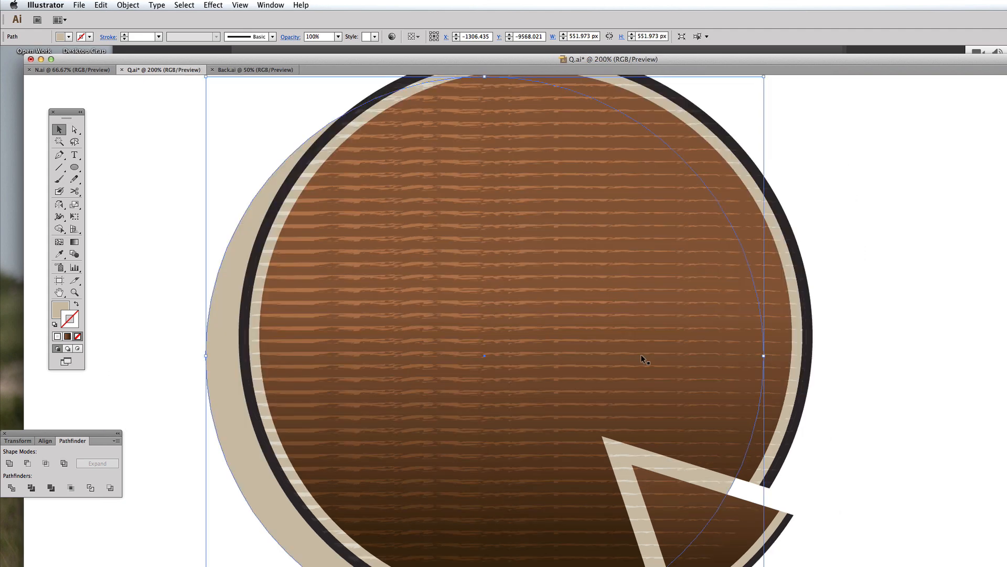
key("super+shift+a")
key("space")
left_click_drag(661, 439, 667, 439)
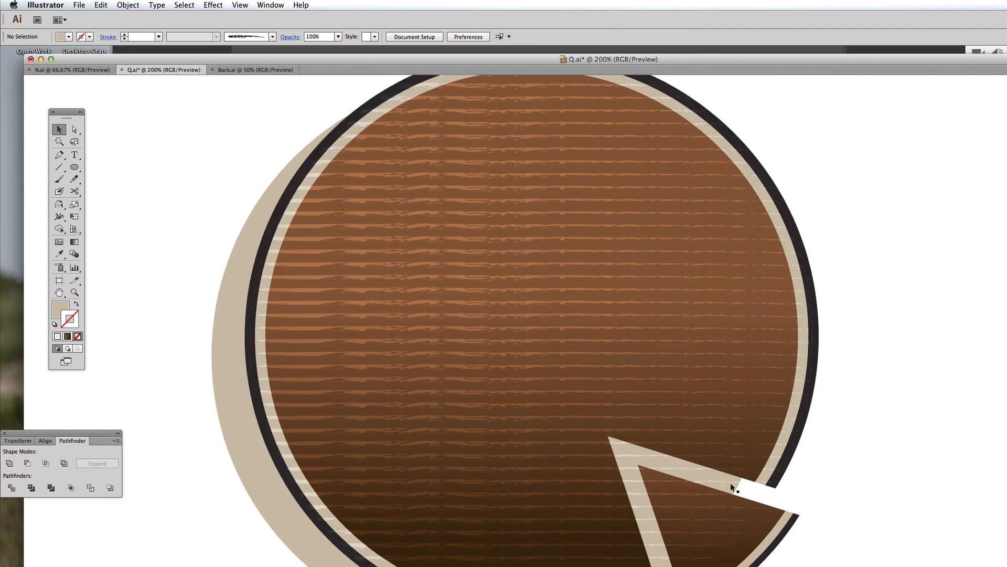
left_click(731, 483)
left_click(59, 155)
key("super+shift+a")
left_click(608, 436)
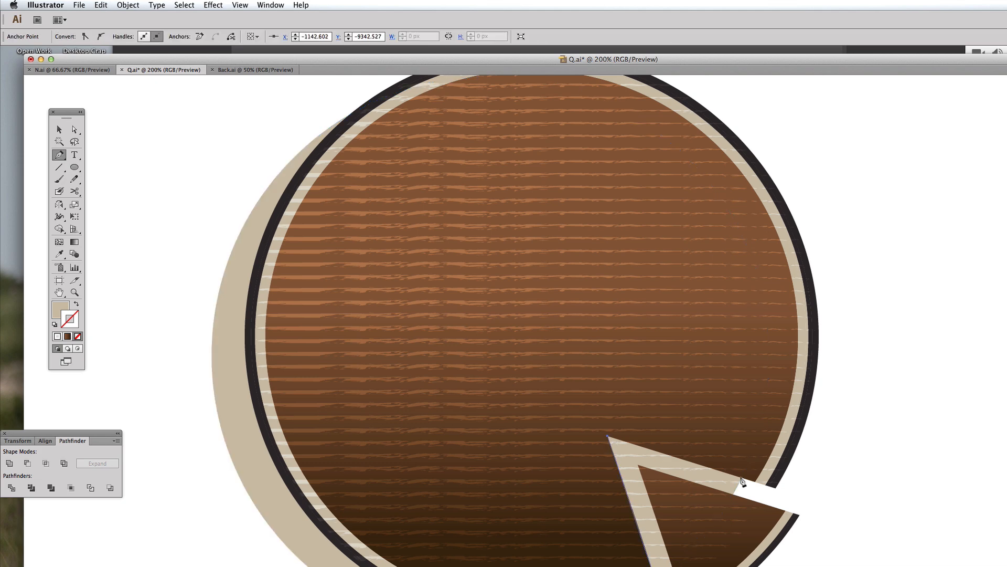
left_click(785, 490)
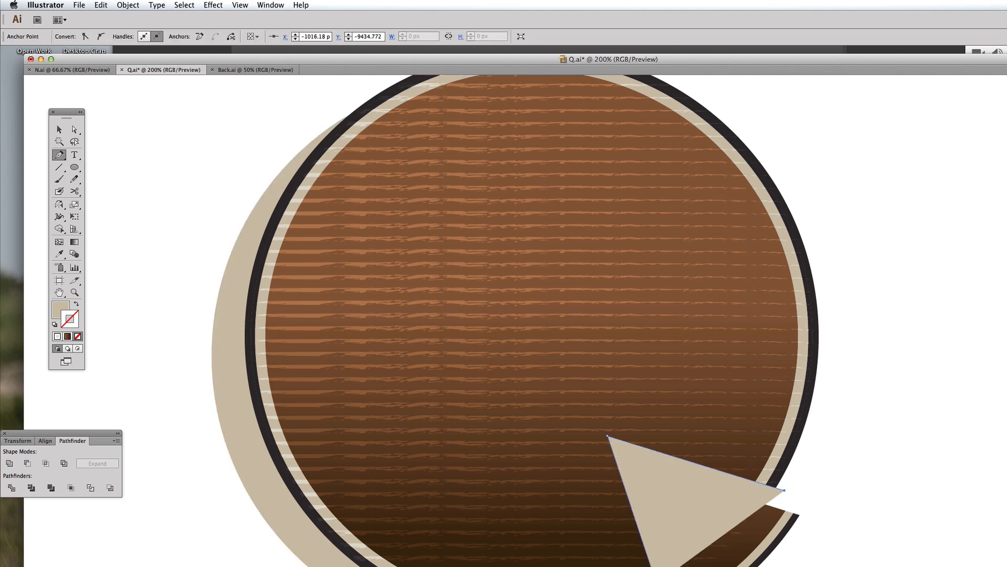
key("a")
left_click(213, 374, "shift")
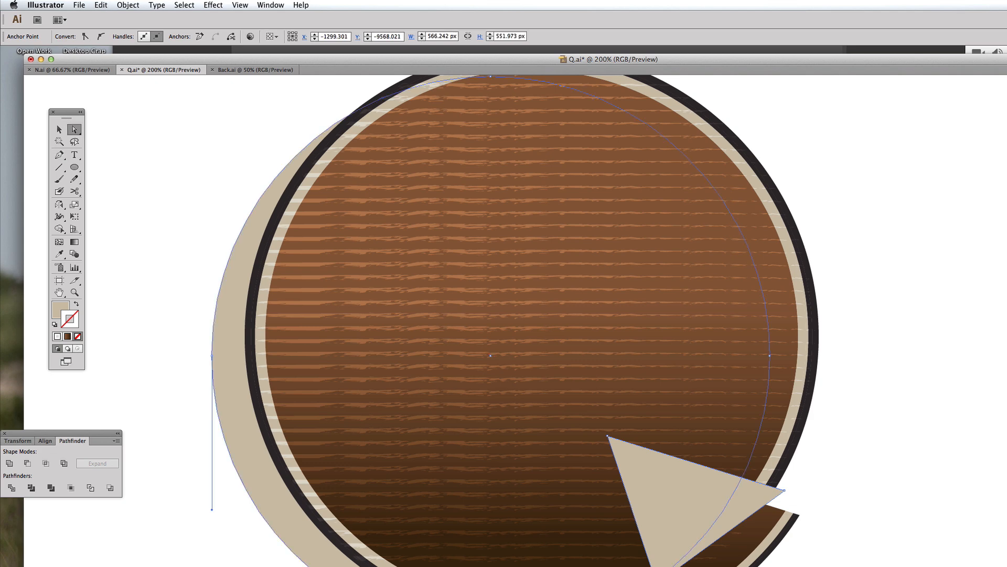
left_click(227, 371, "shift")
left_click(28, 463)
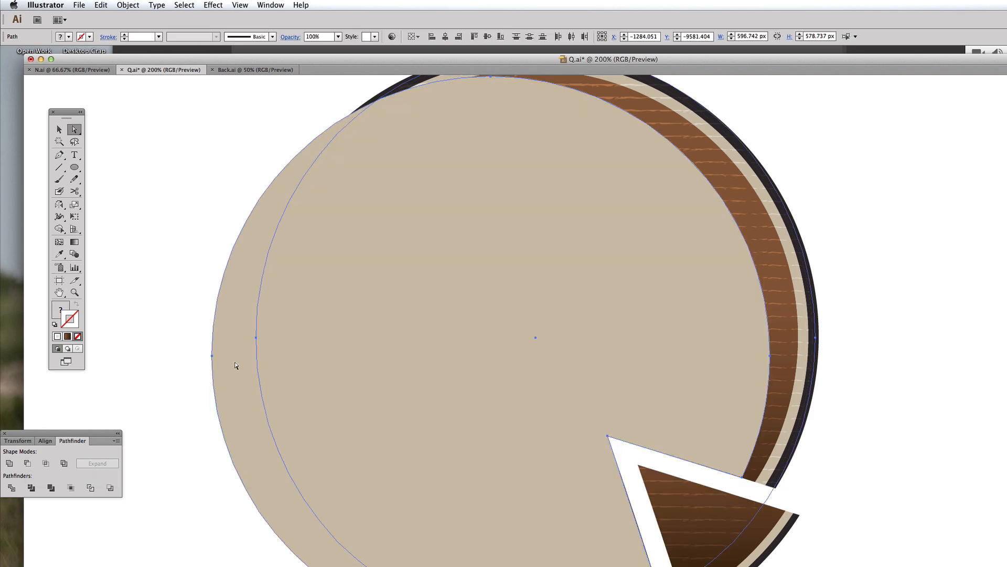
Step: Send the cut beige shadow shape to the back behind the badge
left_click(59, 129)
left_click(183, 162)
left_click(307, 208)
left_click(578, 318, "alt+super")
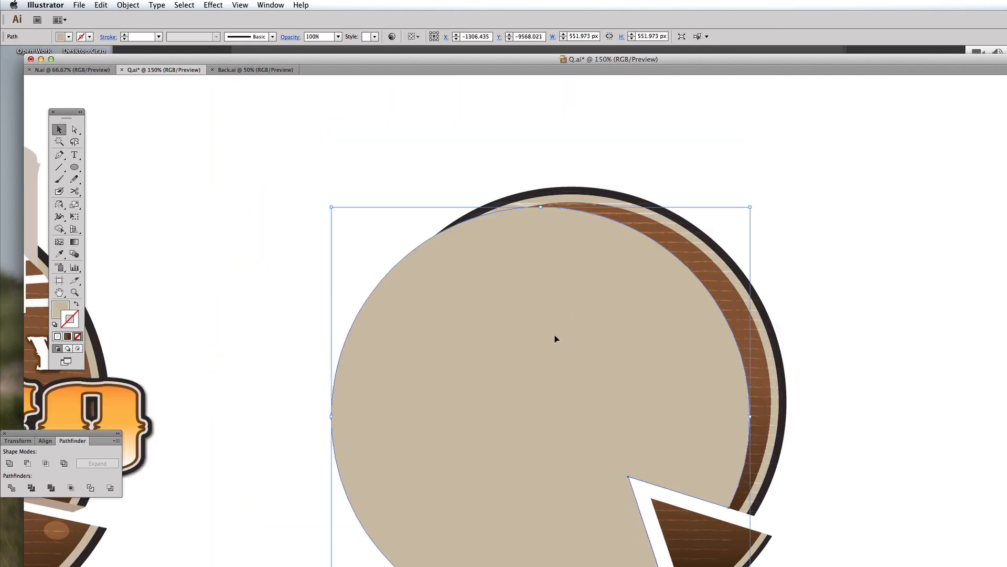
left_click(185, 5)
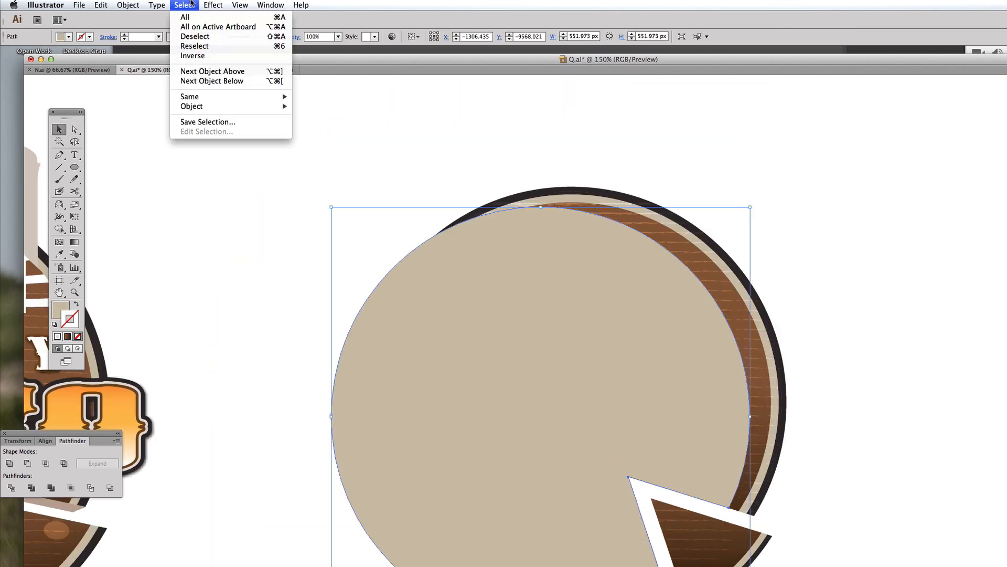
mouse_move(128, 5)
mouse_move(136, 27)
left_click(253, 56)
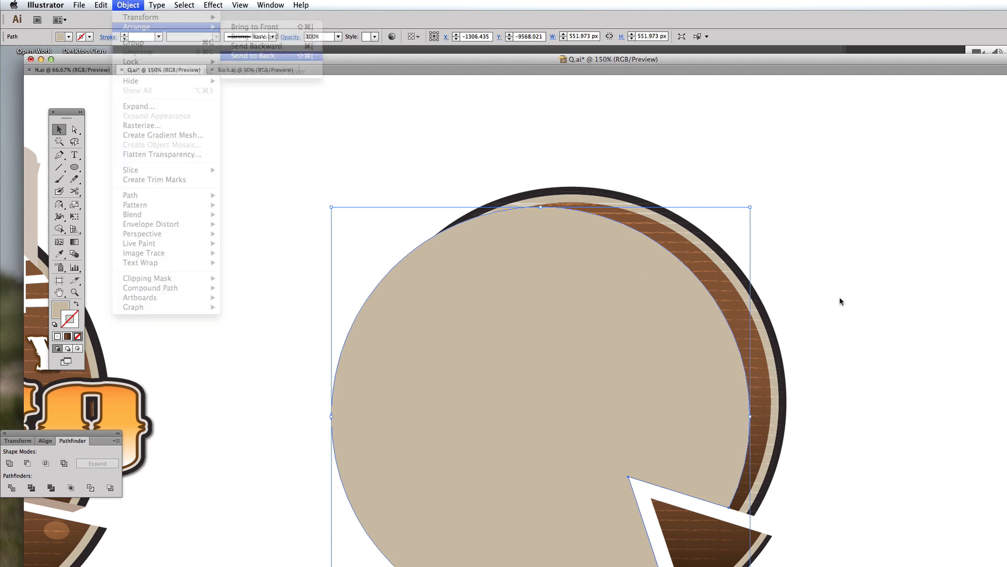
left_click(913, 337)
left_click(612, 386, "alt+super")
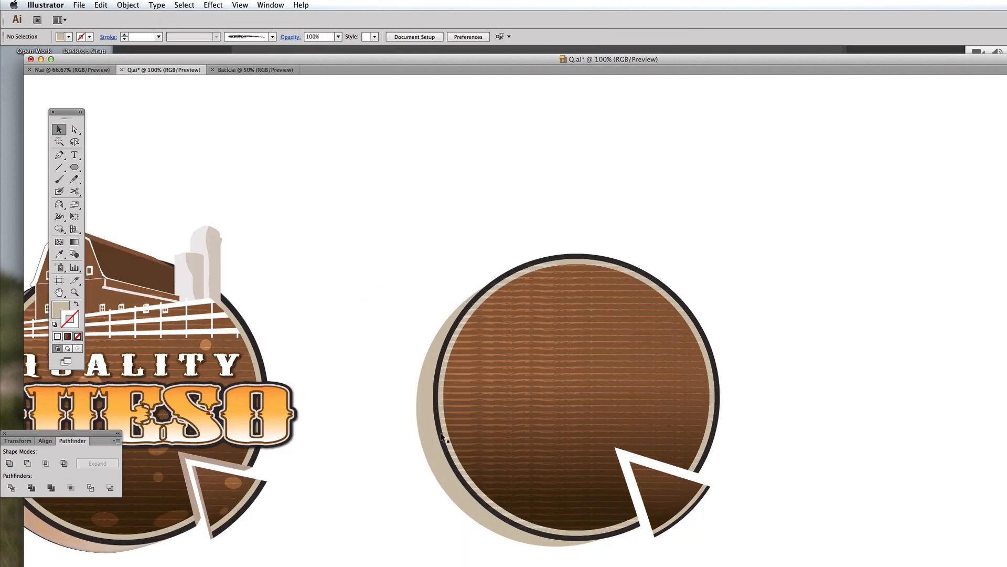
left_click(432, 432)
key("super+minus")
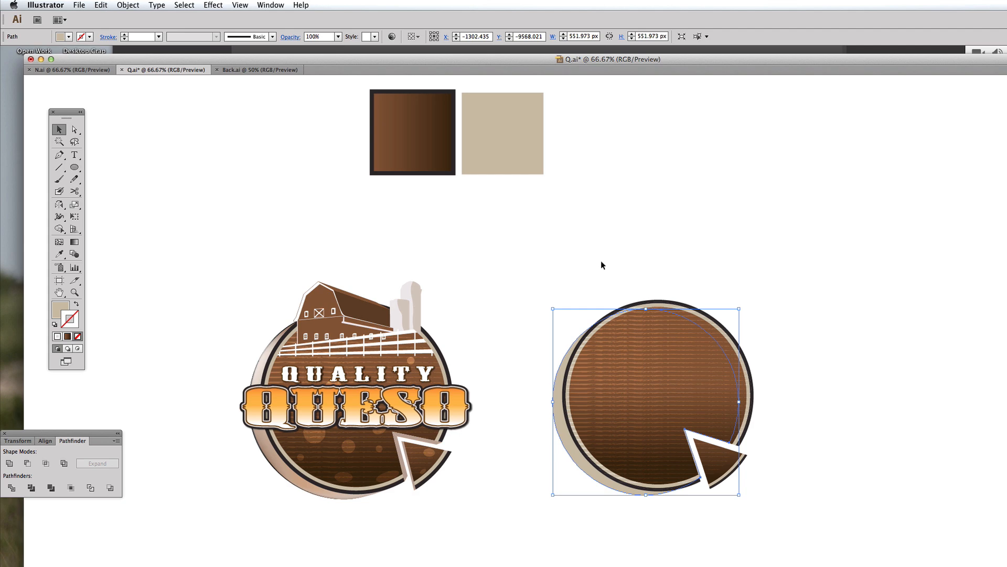
Step: Add a point text object reading quality below the badges
left_click(603, 265)
left_click_drag(602, 265, 623, 266)
left_click_drag(636, 354, 646, 356)
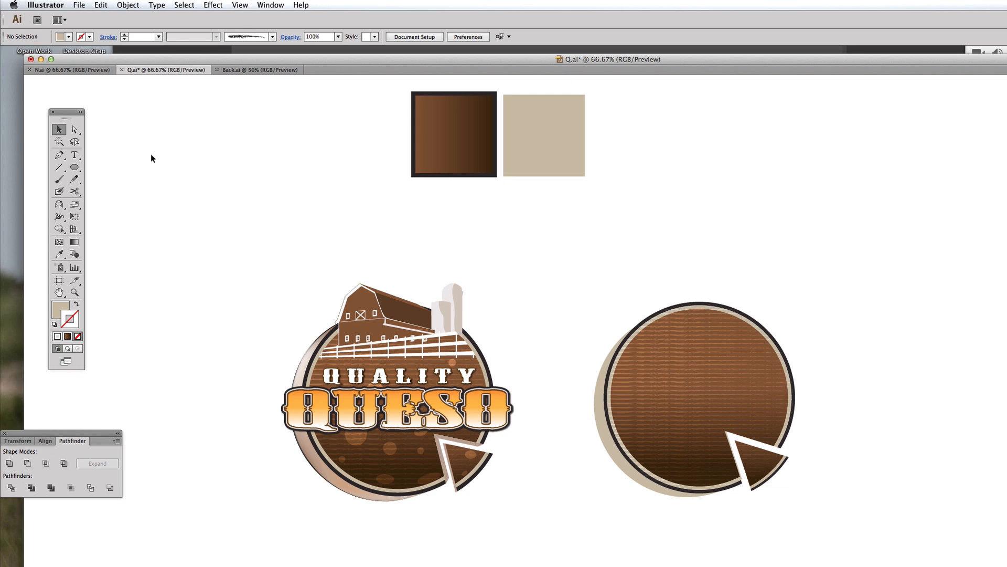
left_click(75, 156)
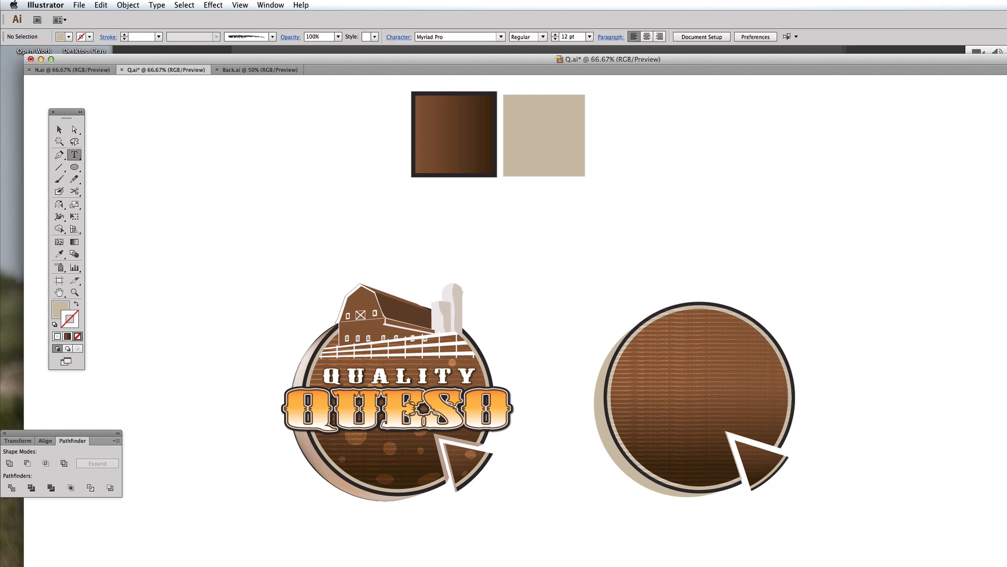
left_click(478, 564)
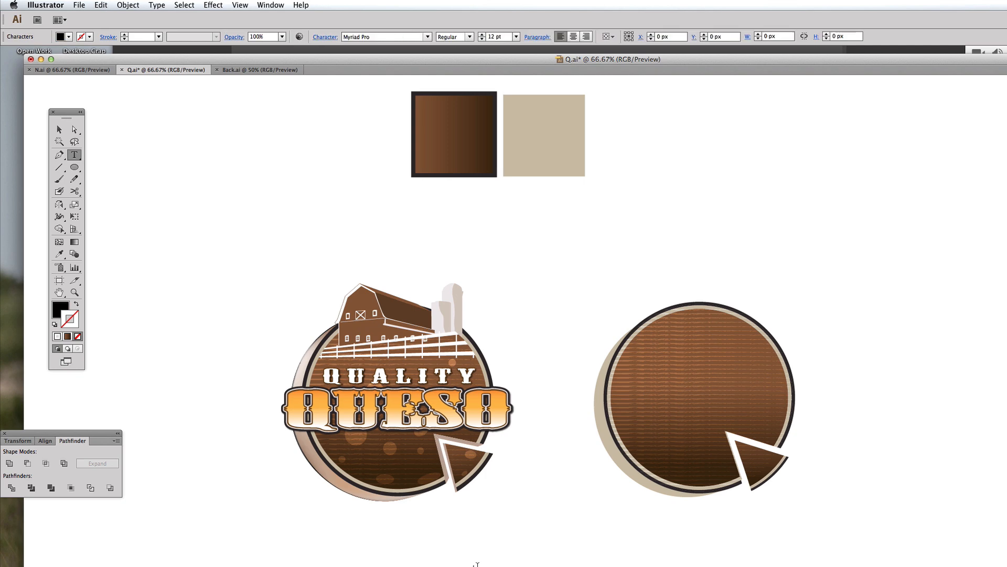
type("quality")
key("Escape")
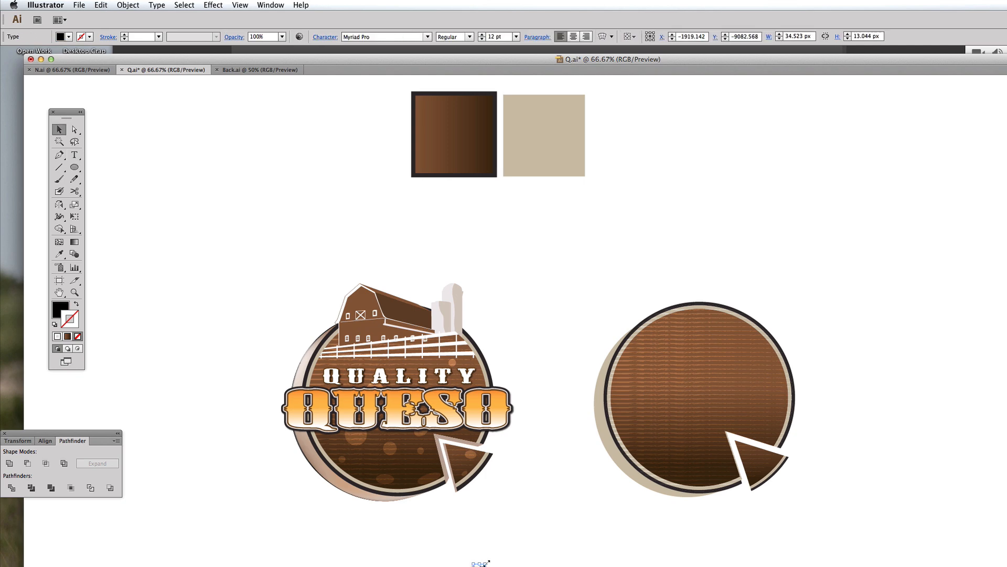
Step: Enlarge the quality text and change its font to Mesquite Std Medium
left_click_drag(487, 563, 584, 500)
left_click_drag(535, 521, 567, 520)
left_click(391, 379)
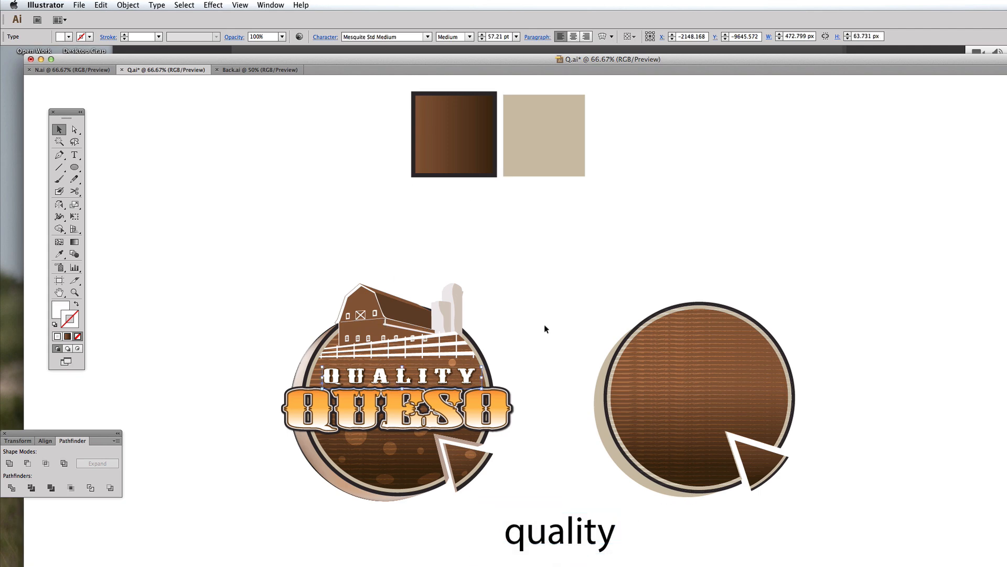
left_click(549, 527)
left_click(390, 37)
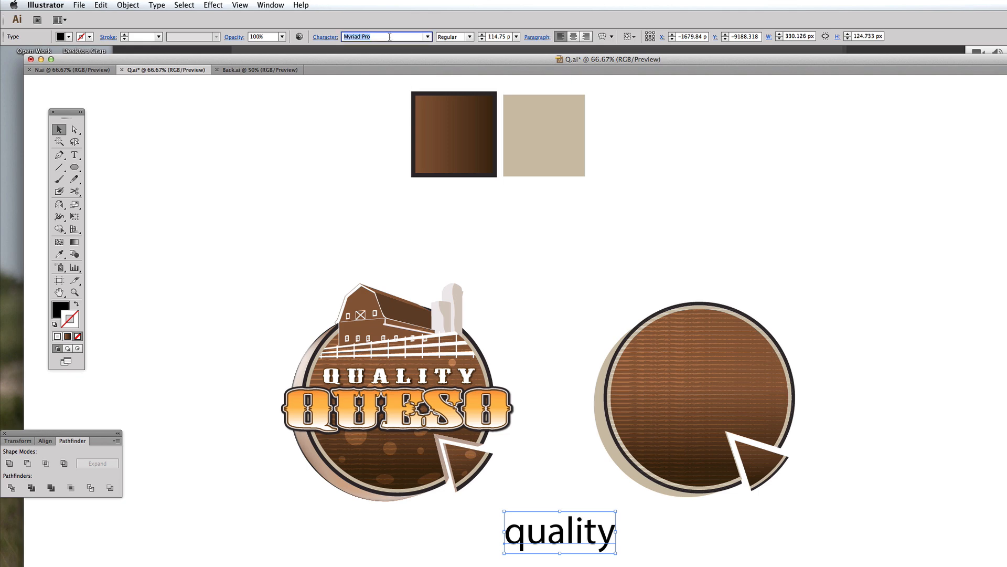
type("Mesquite Std Medium")
key("Return")
Step: Move the text onto the badge's upper half, stretch it wider, and give it a white fill
left_click_drag(540, 535, 669, 392)
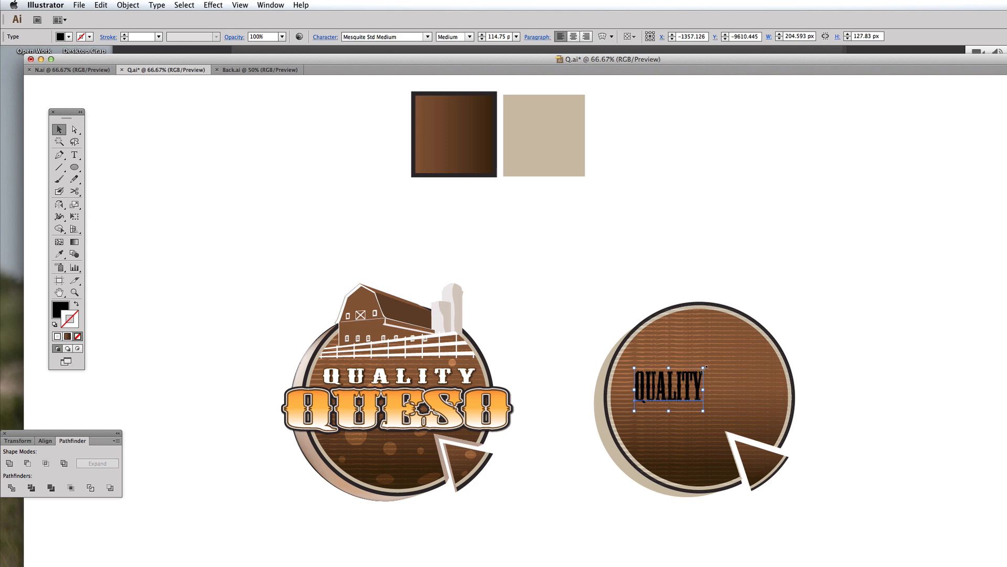
left_click_drag(703, 373, 765, 379)
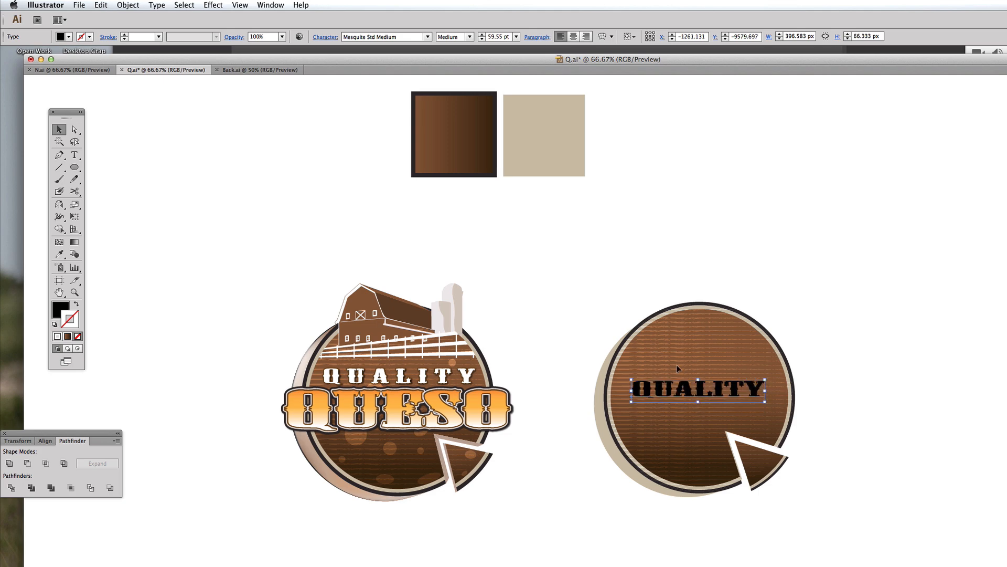
left_click(54, 326)
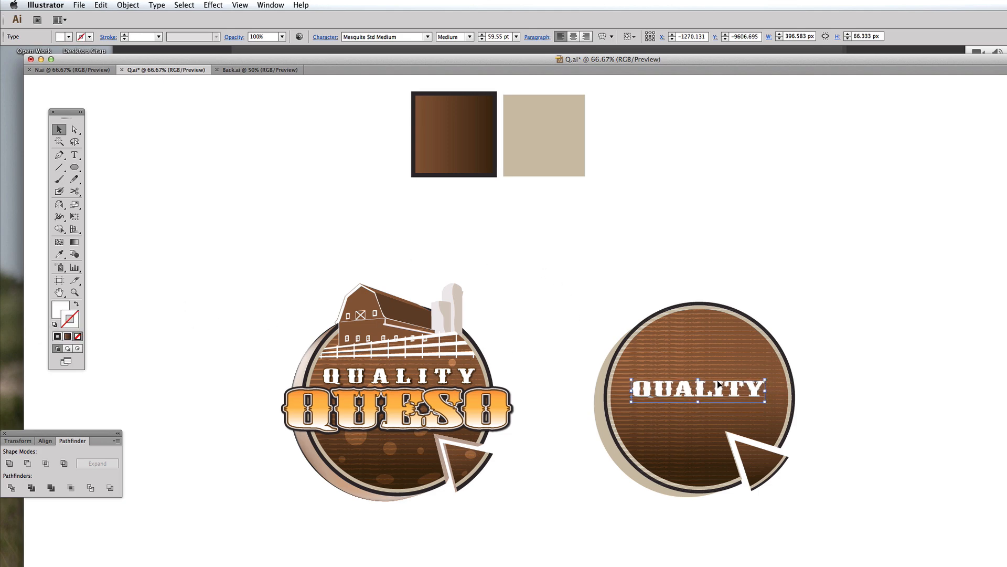
left_click_drag(714, 381, 714, 375)
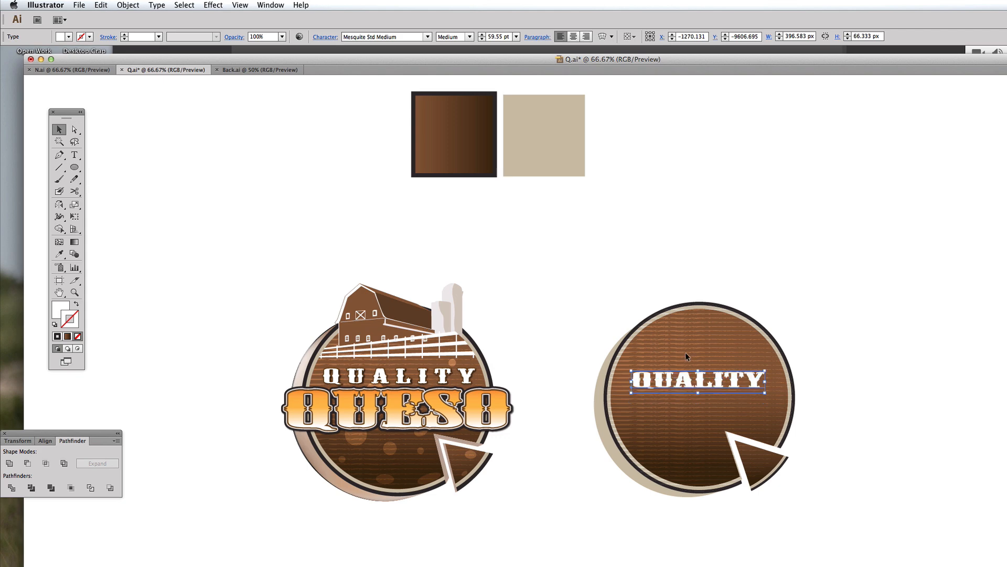
Step: Set the text's tracking to 125 and scale it narrower to fit inside the badge
left_click(324, 37)
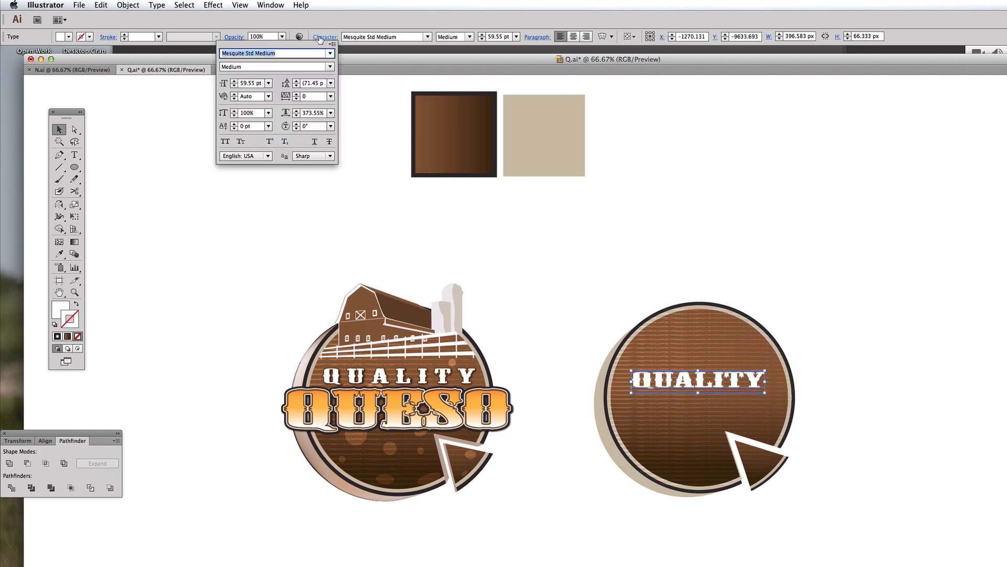
left_click(317, 97)
key("shift+Up")
key("shift+Up")
key("shift+Up")
key("shift+Up")
key("shift+Up")
key("shift+Up")
key("shift+Up")
key("shift+Up")
key("shift+Up")
key("shift+Up")
key("shift+Up")
key("shift+Up")
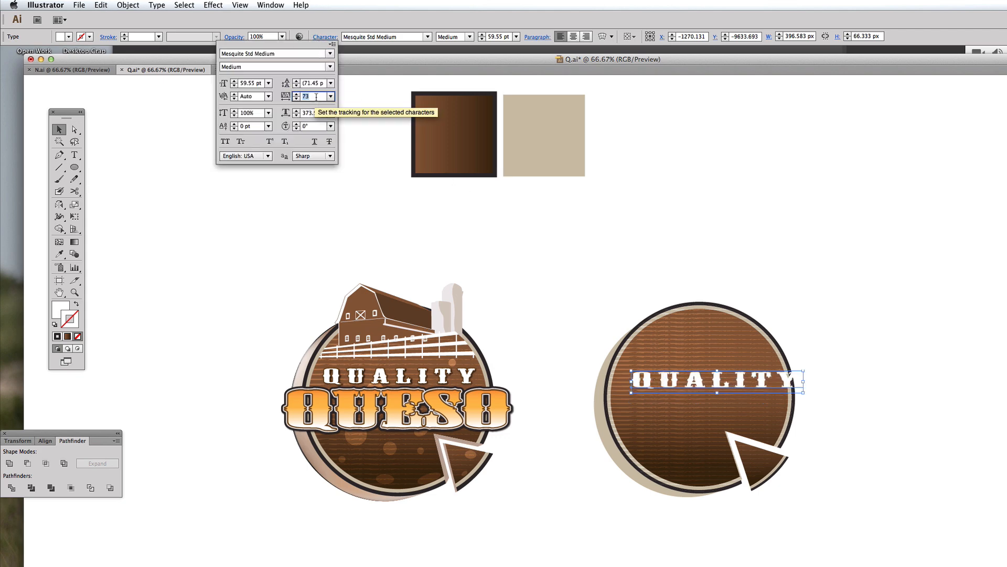
key("Up")
key("Up")
key("Up")
key("Up")
key("Up")
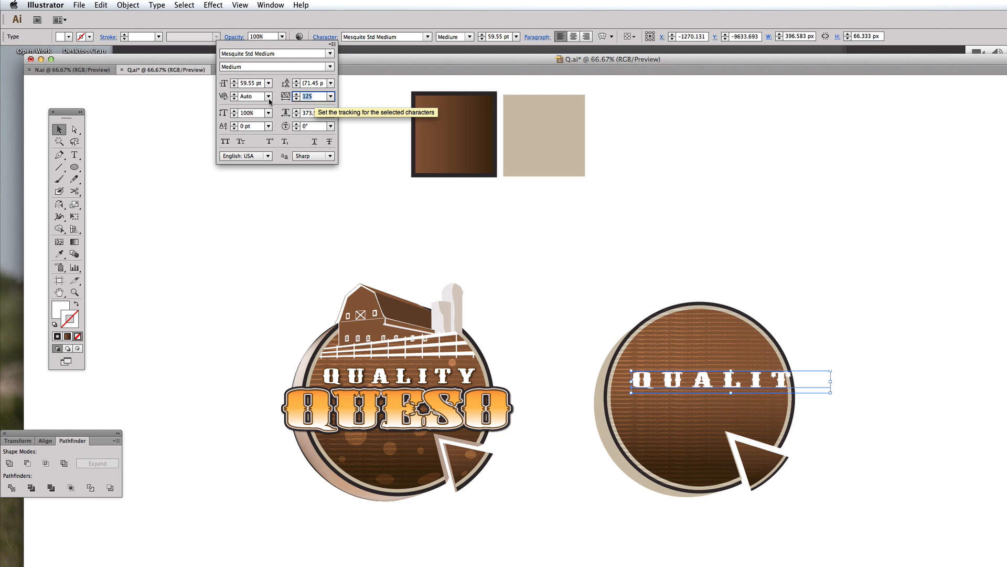
key("Return")
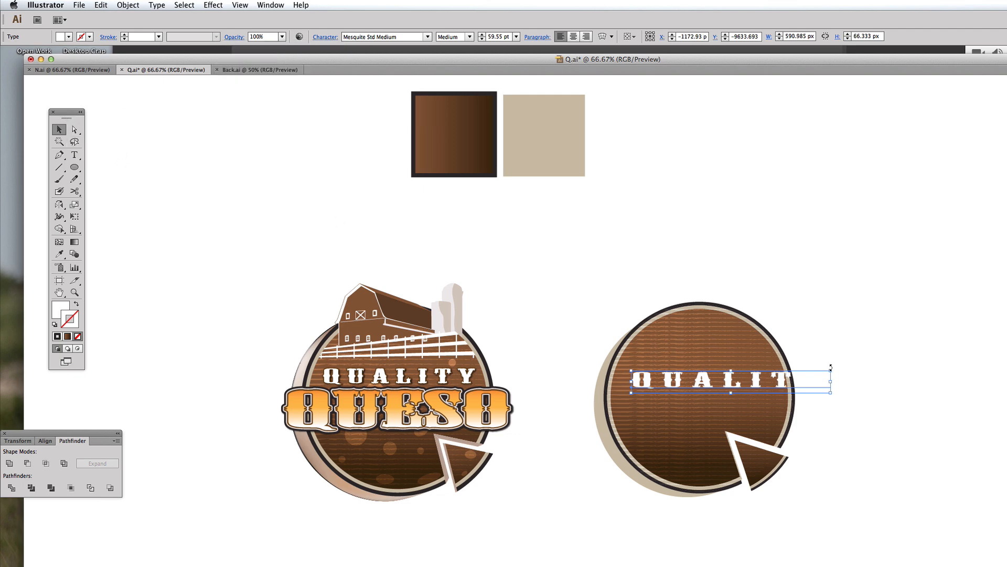
left_click_drag(830, 371, 769, 382)
left_click(897, 347)
left_click(846, 365)
left_click_drag(675, 378, 672, 377)
left_click(851, 352)
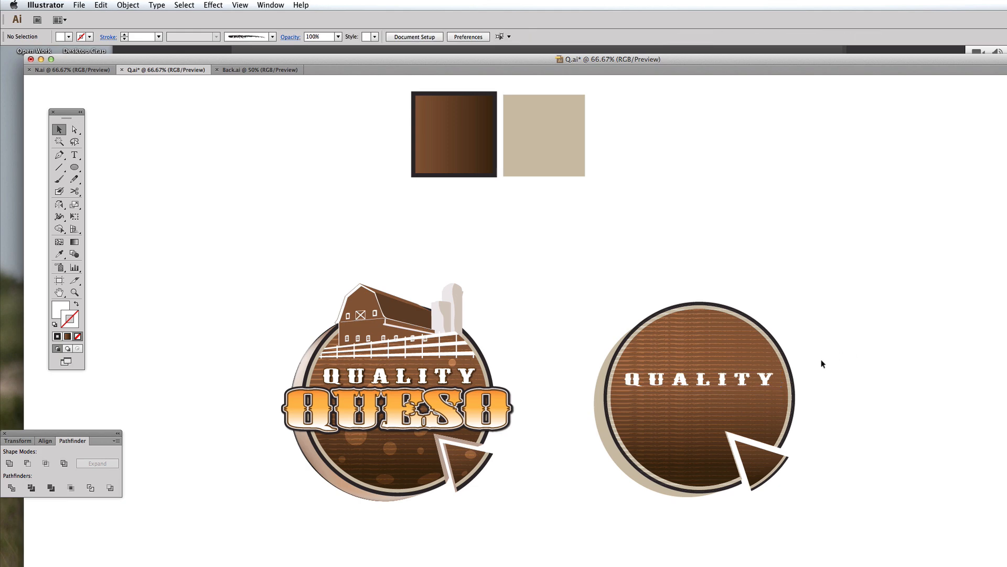
Step: Give the QUALITY text a black 6 pt stroke
left_click(742, 380)
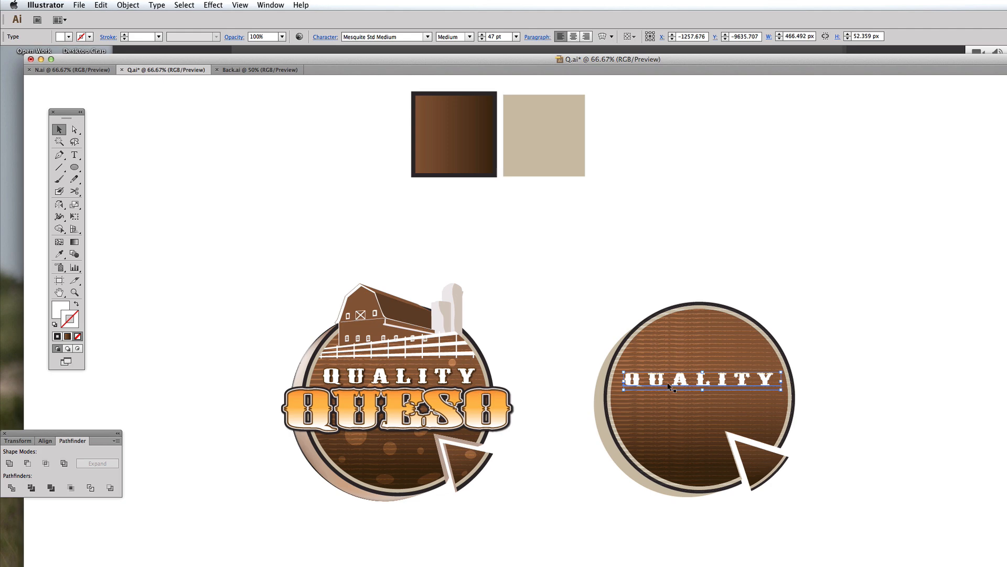
left_click(55, 325)
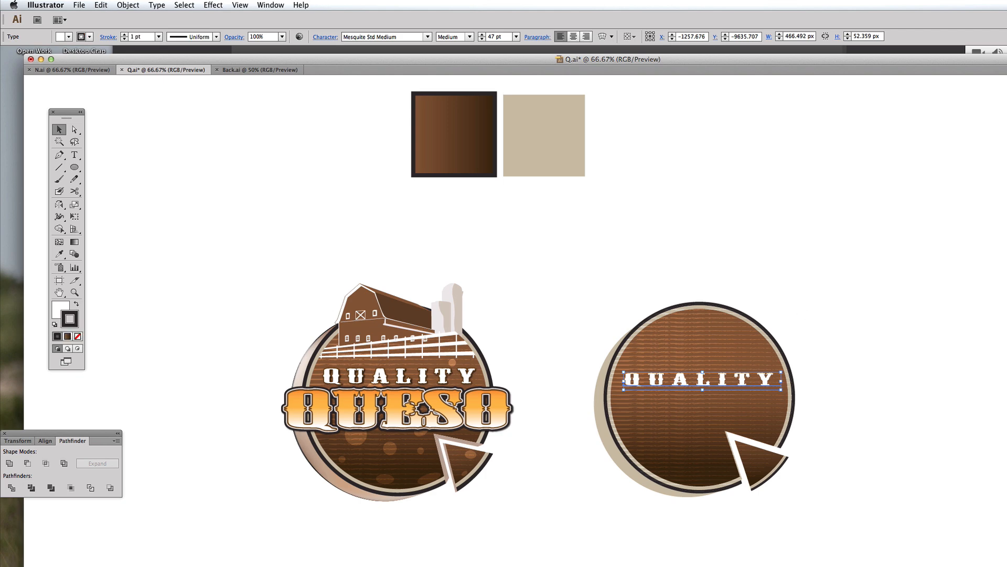
key("Up")
key("Up")
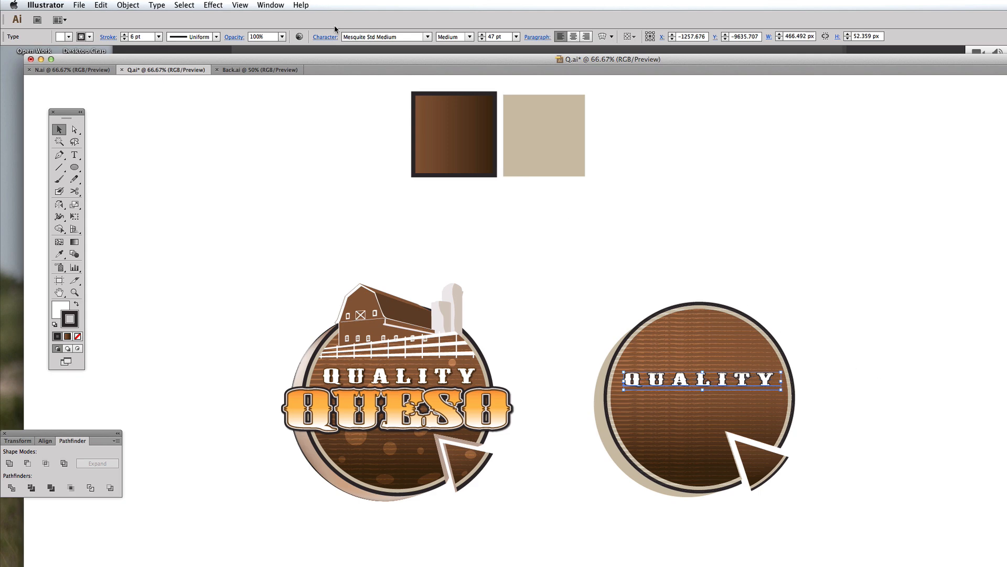
Step: Apply a Drop Shadow effect to the text: Multiply, 75% opacity, 1.44 px X/Y offsets and blur
left_click(211, 5)
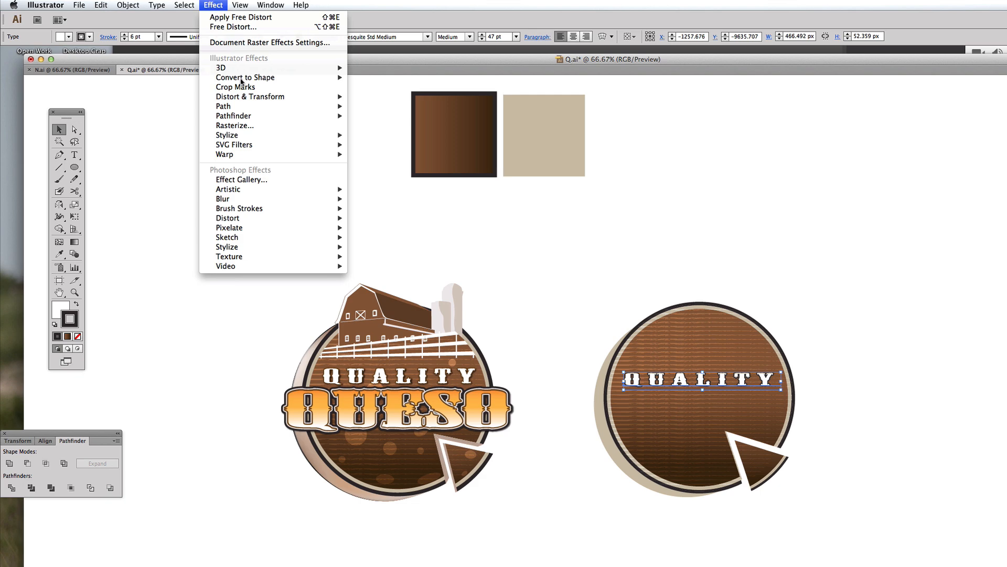
mouse_move(336, 135)
left_click(385, 135)
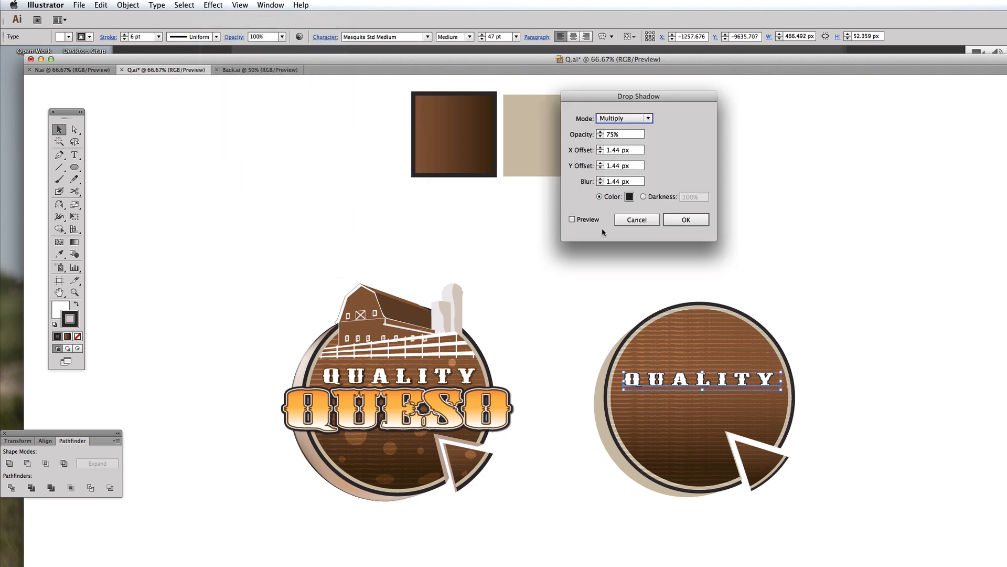
left_click(587, 221)
left_click(686, 220)
left_click(825, 292)
left_click_drag(313, 250, 906, 544)
left_click_drag(884, 501, 968, 510)
left_click(708, 382, "alt+super")
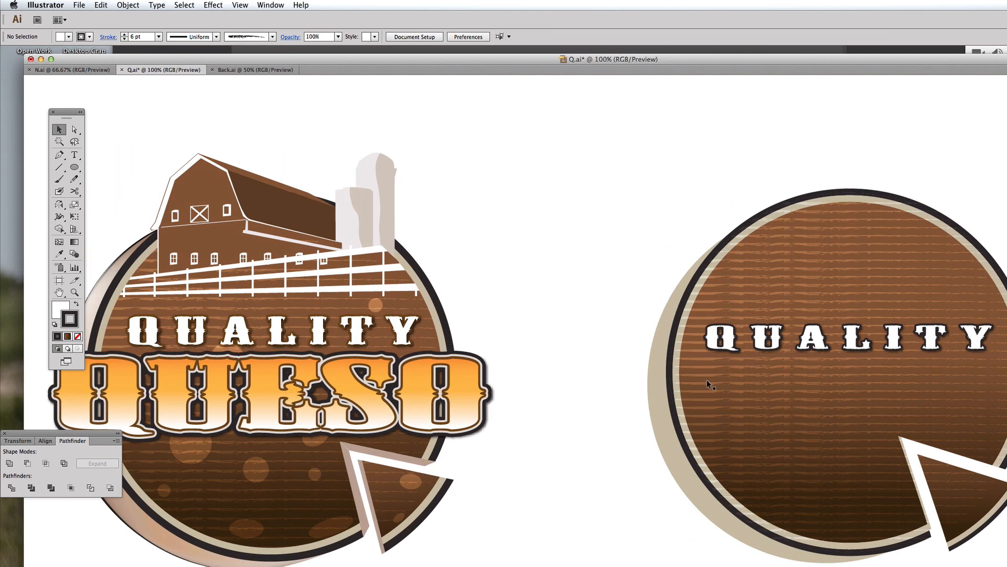
Step: Duplicate the QUALITY text below itself and change the copy's wording to QUESO
left_click_drag(736, 409, 748, 400)
left_click(677, 351)
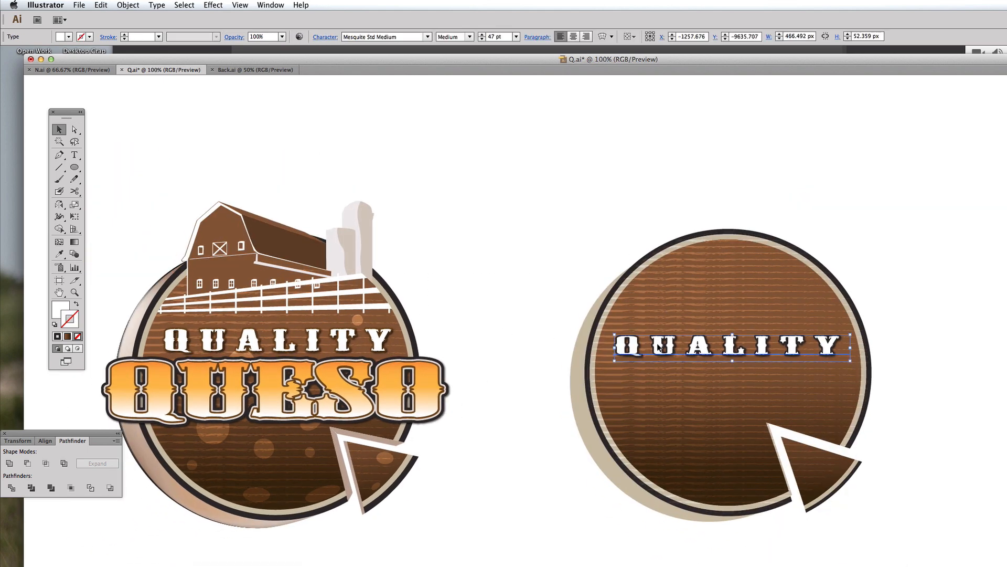
left_click_drag(677, 351, 814, 393)
double_click(697, 393)
left_click(883, 404, "shift")
type("ESO")
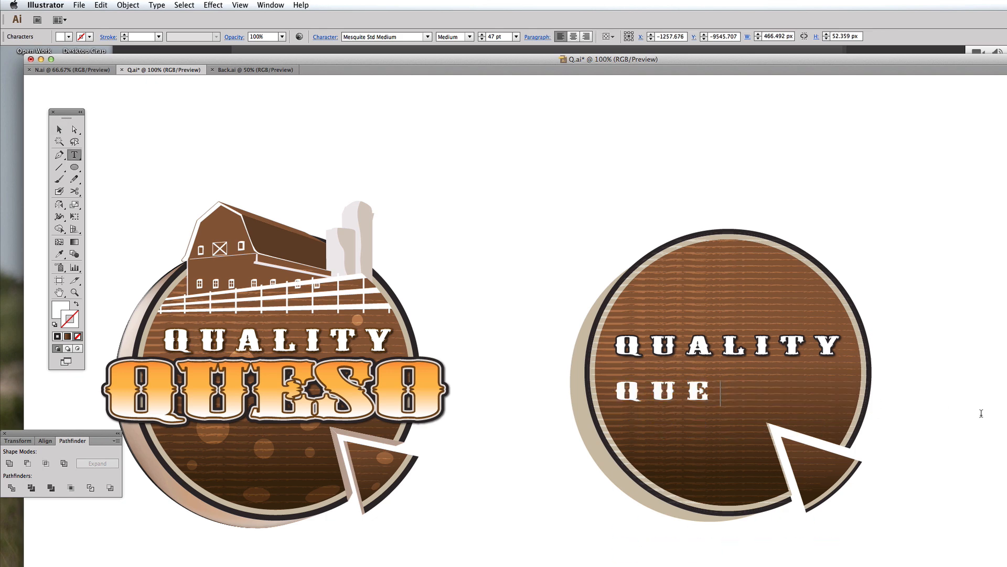
key("Escape")
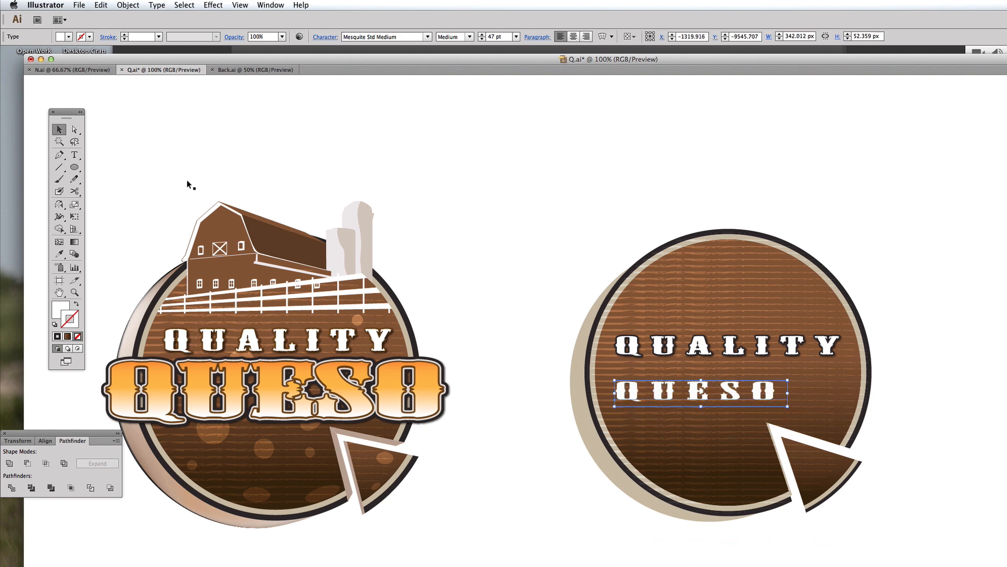
Step: Set the QUESO text's tracking to 0
left_click(325, 37)
double_click(321, 97)
type("0")
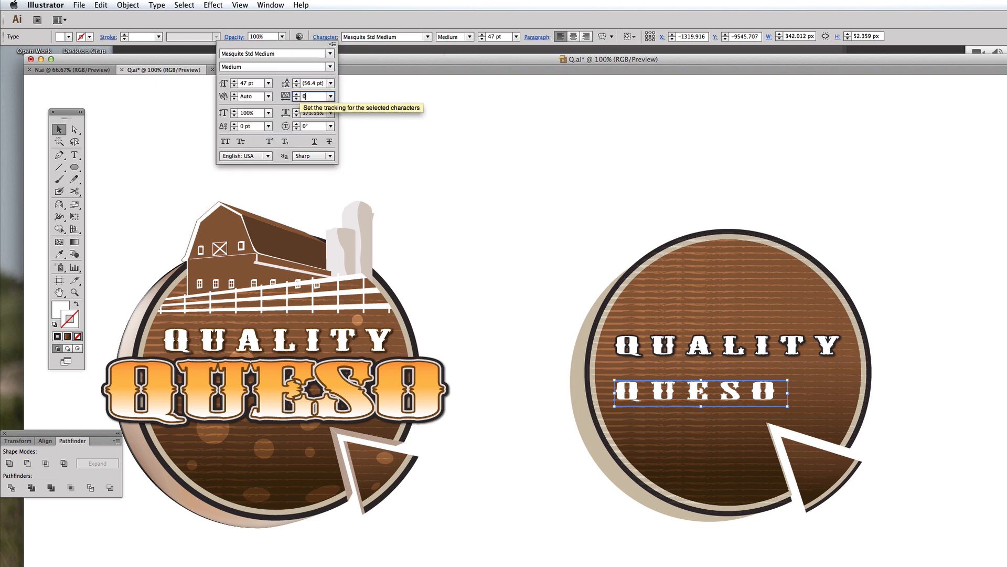
key("Return")
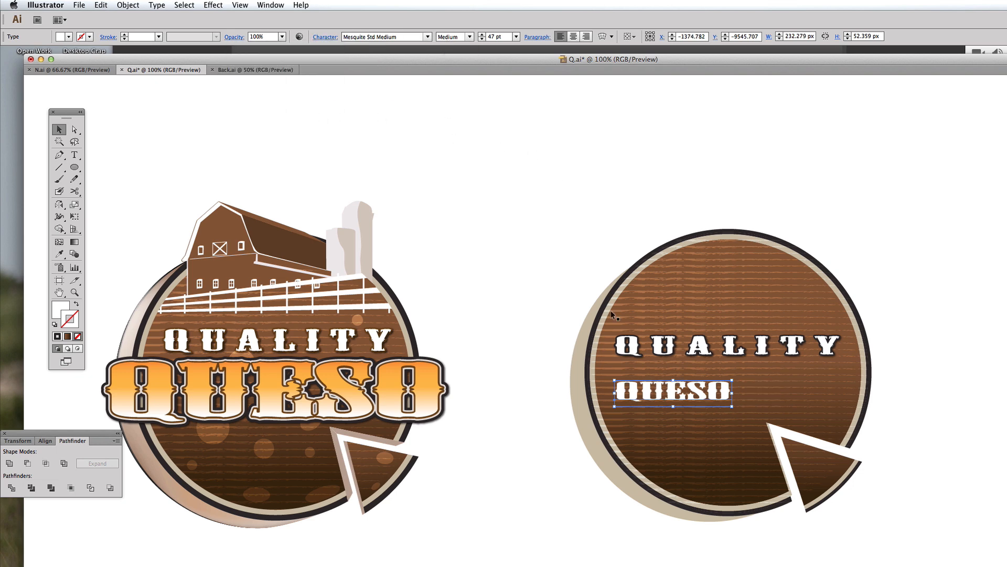
Step: Enlarge the QUESO text to about 132 pt across the badge and give it a black fill
left_click_drag(732, 407, 880, 439)
left_click_drag(872, 404, 873, 397)
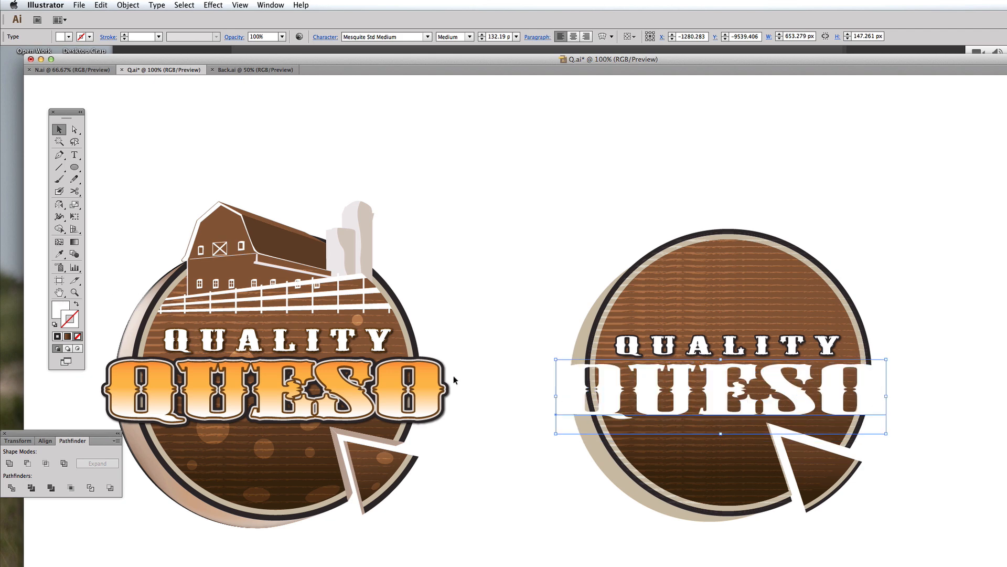
scroll(549, 396, "down", 1)
key("x")
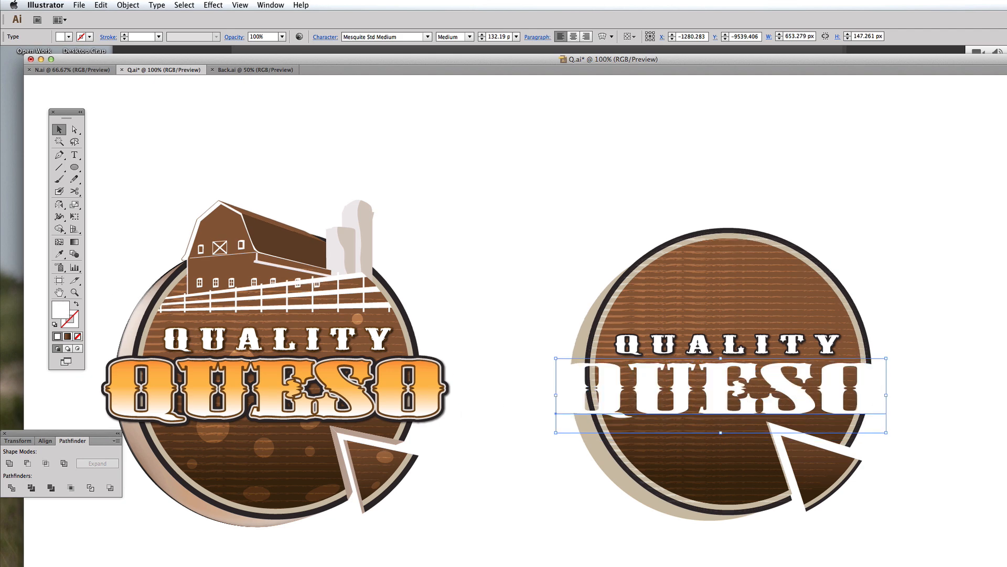
key("d")
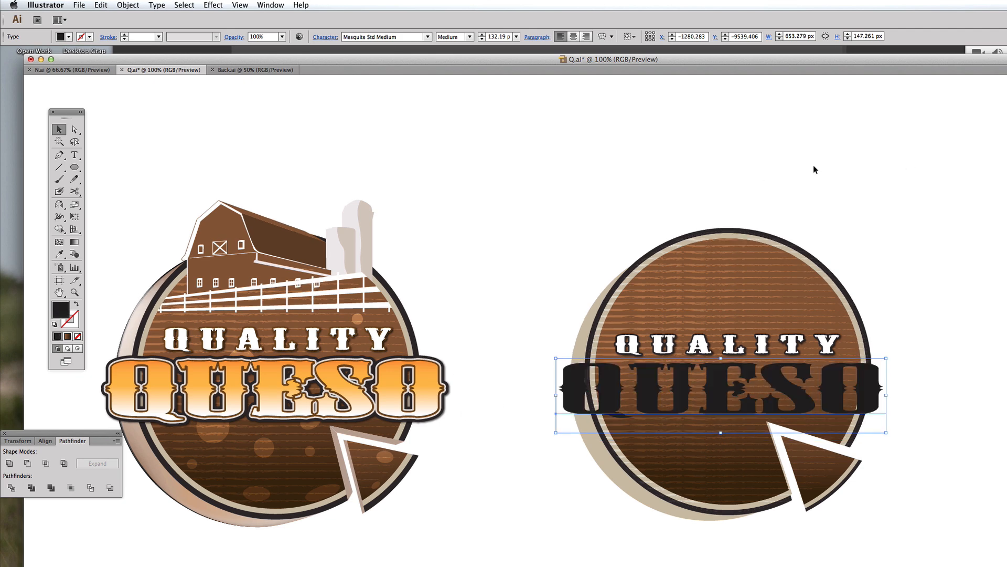
Step: Give the QUESO text a brown R=119 G=75 B=46 stroke of 2 pt
key("super+shift+b")
key("super+shift+b")
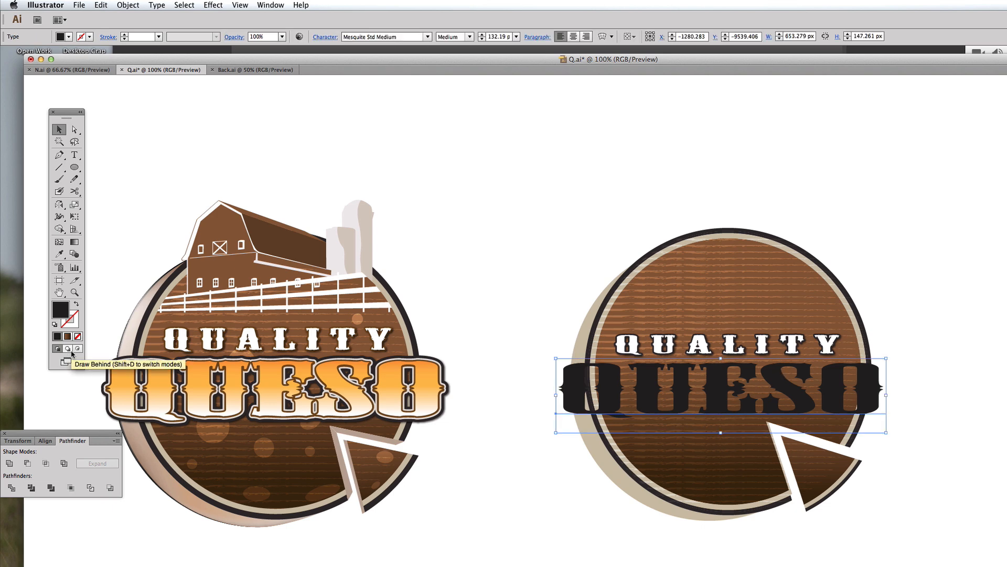
left_click(73, 321)
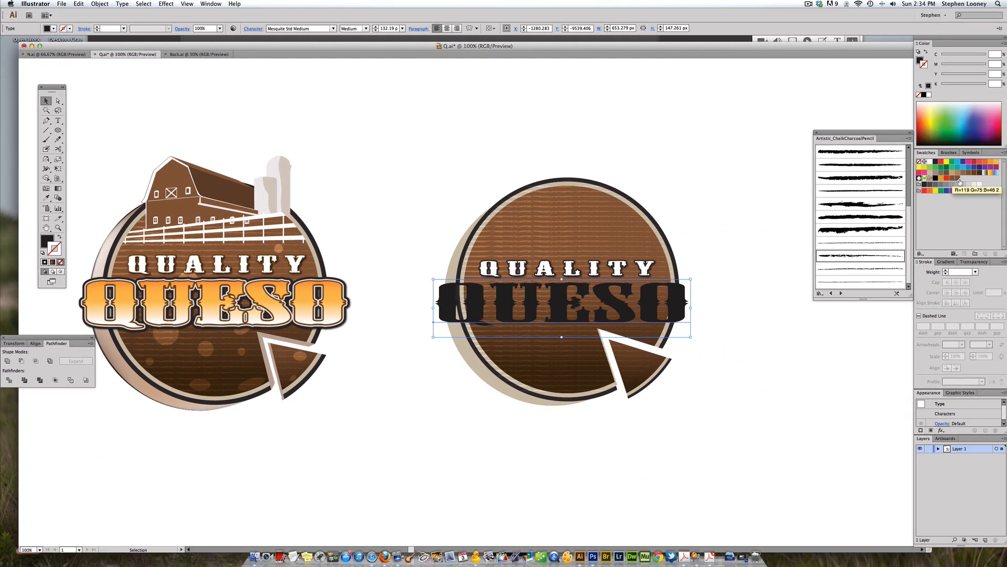
left_click(958, 179)
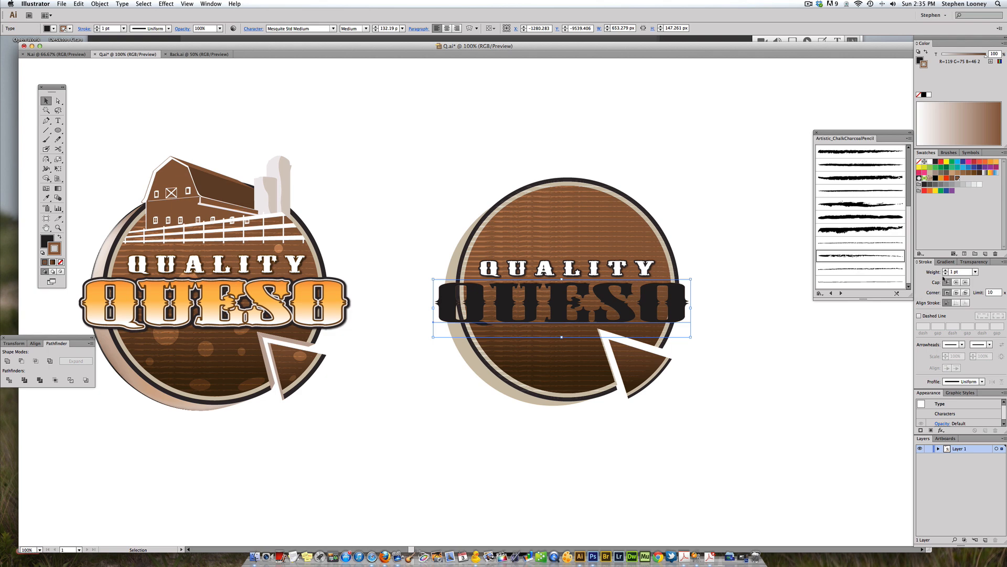
left_click(944, 271)
key("a")
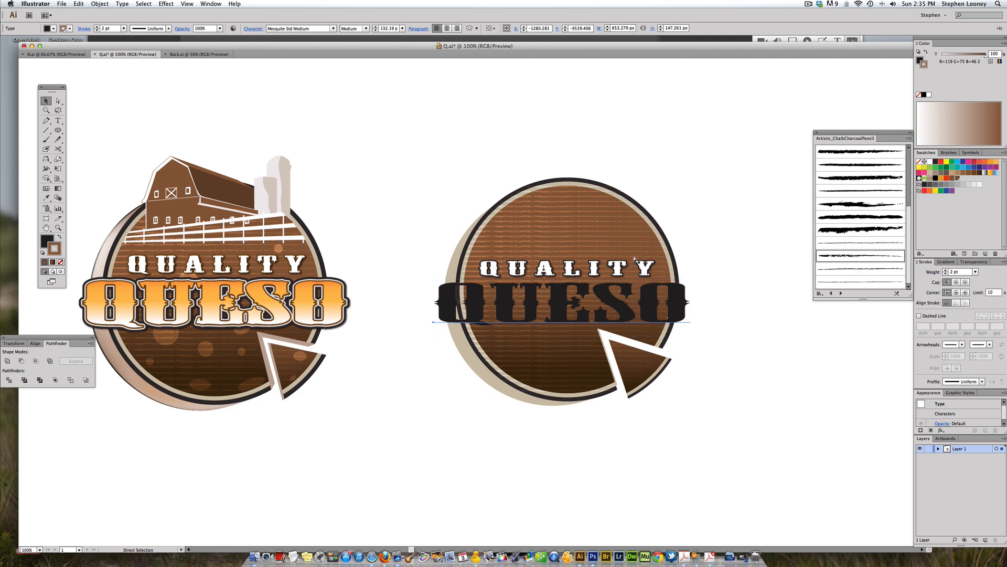
key("v")
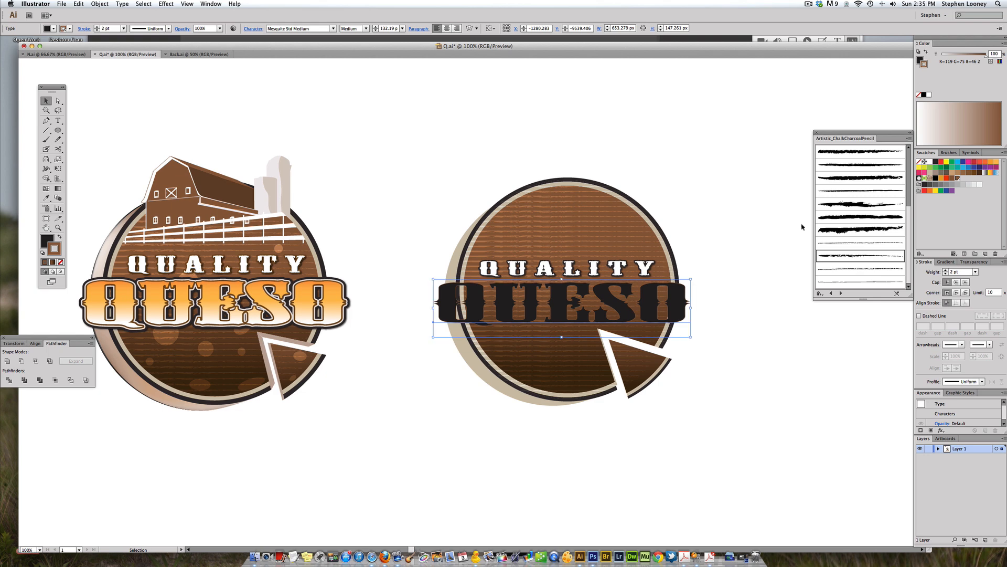
left_click(954, 181)
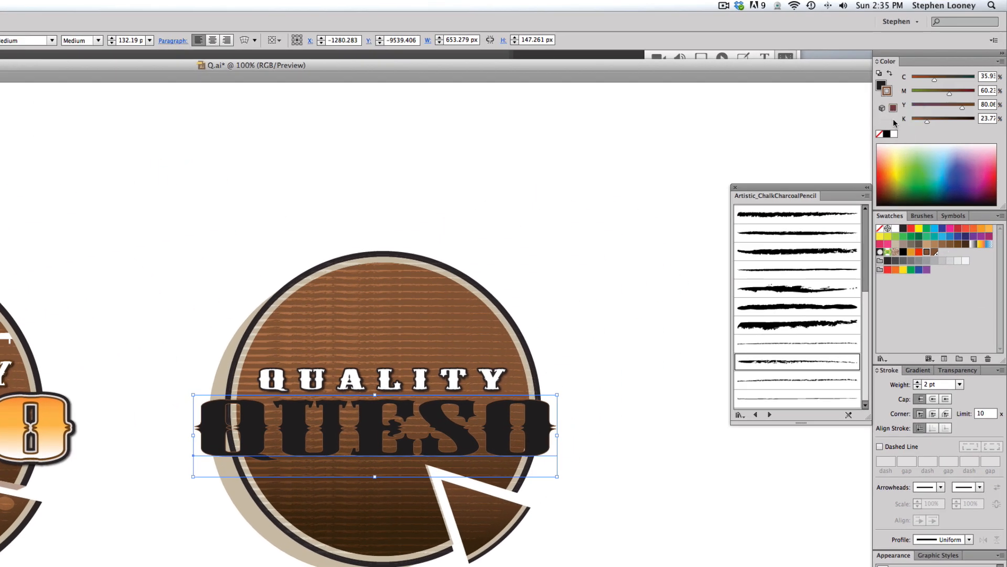
Step: Save the brown stroke colour as a new swatch and make it Global
mouse_move(887, 91)
left_mouse_down()
mouse_move(951, 234)
mouse_move(944, 253)
left_mouse_up()
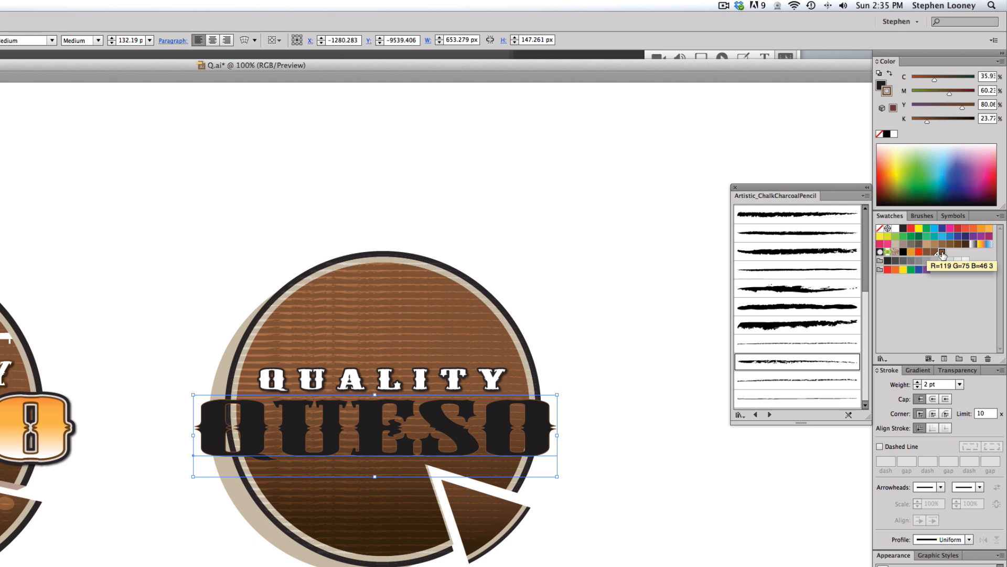
double_click(943, 253)
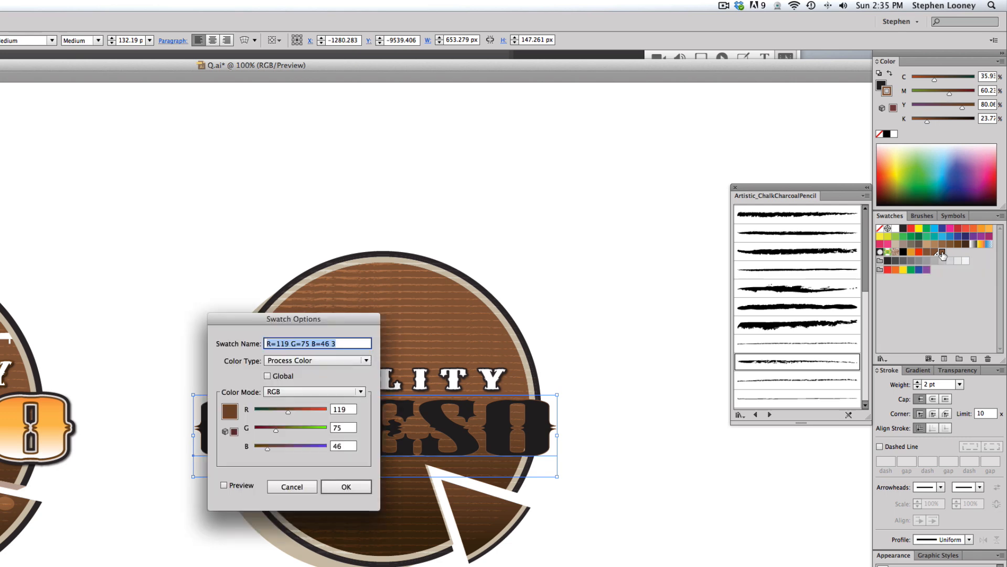
left_click(304, 362)
left_click(308, 385)
left_click(351, 487)
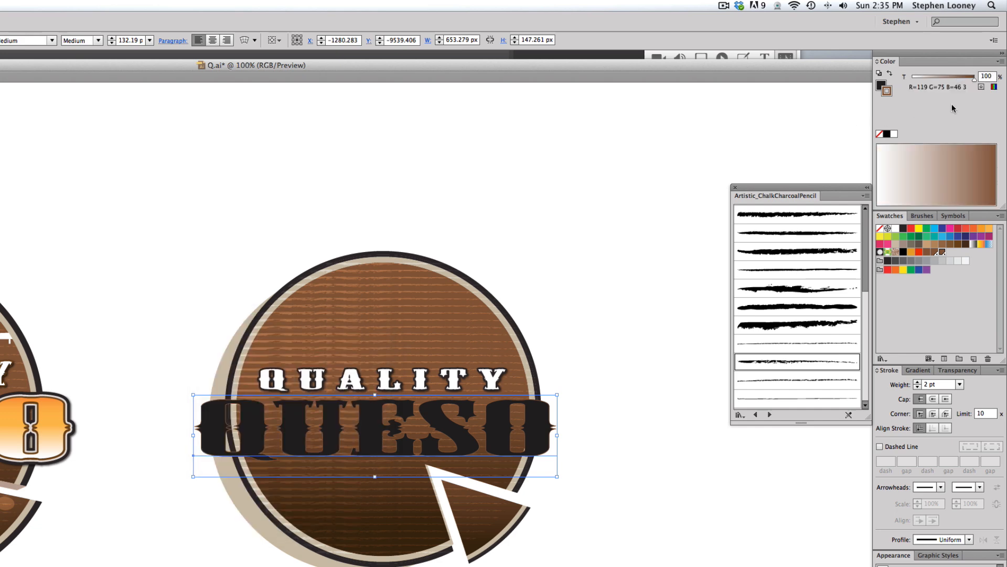
Step: Set the stroke to a 36% tint of the brown and raise its weight to 4 pt
left_click_drag(975, 78, 935, 82)
left_click(917, 381)
left_click(917, 382)
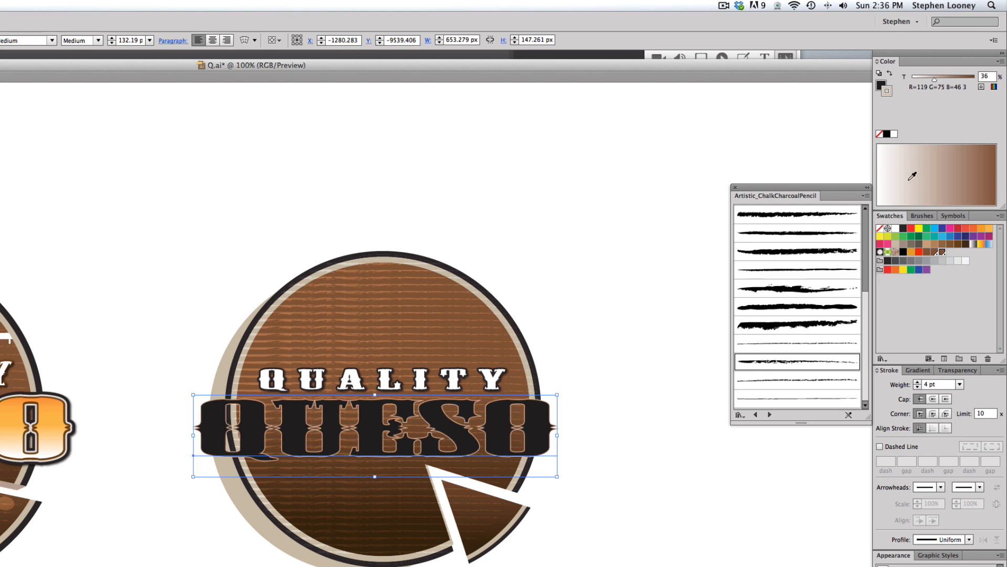
left_click_drag(935, 80, 976, 80)
left_click(598, 297)
key("super+z")
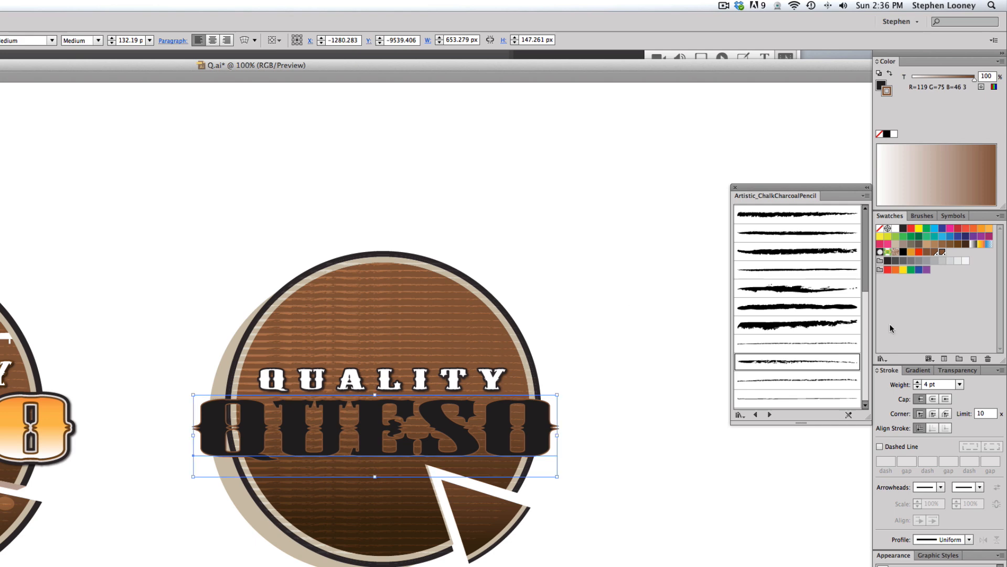
left_click_drag(939, 81, 935, 80)
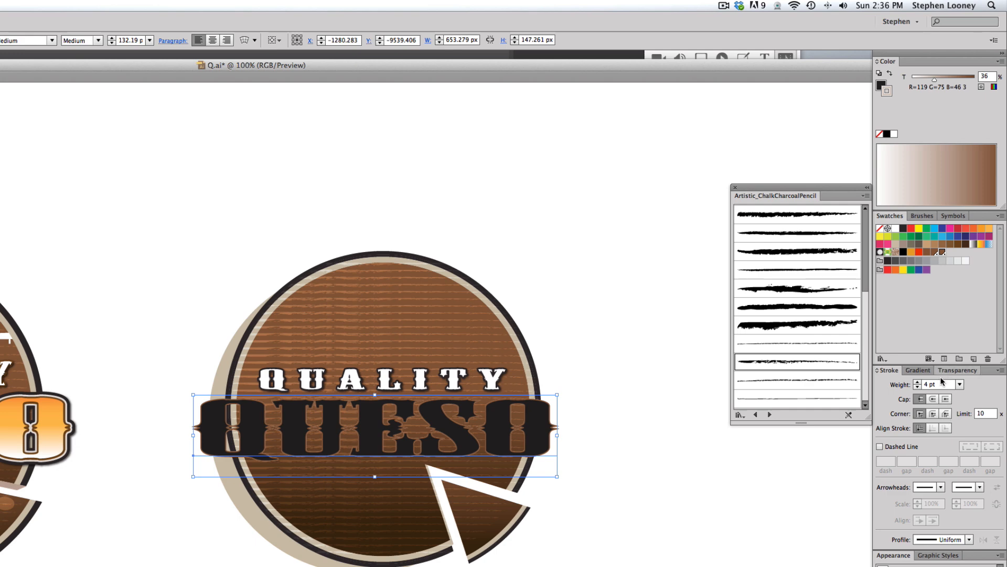
Step: Increase the QUESO stroke weight to 9 pt and switch to round corner joins
left_click(917, 382)
left_click(917, 382)
left_click(917, 382)
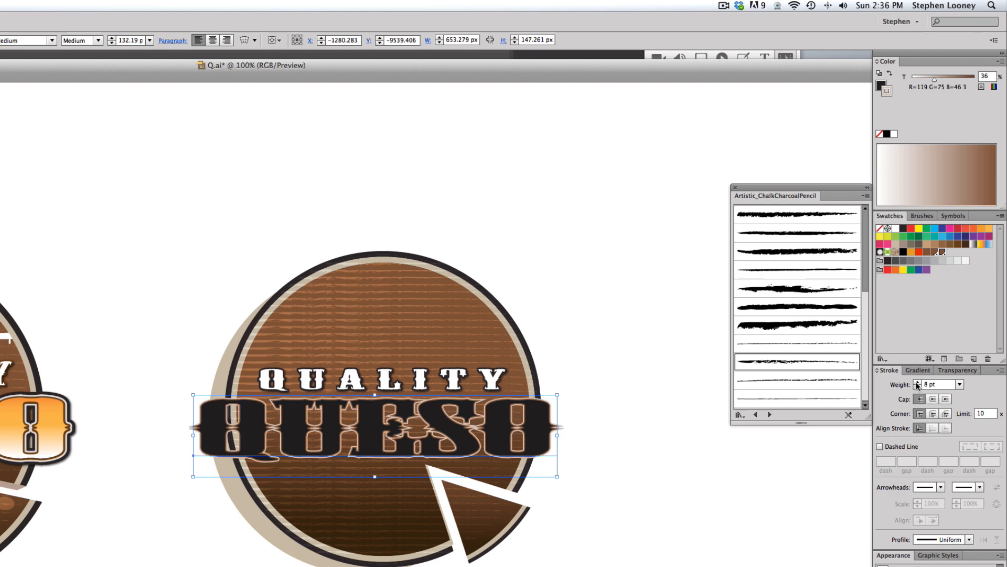
left_click(917, 382)
left_click(934, 414)
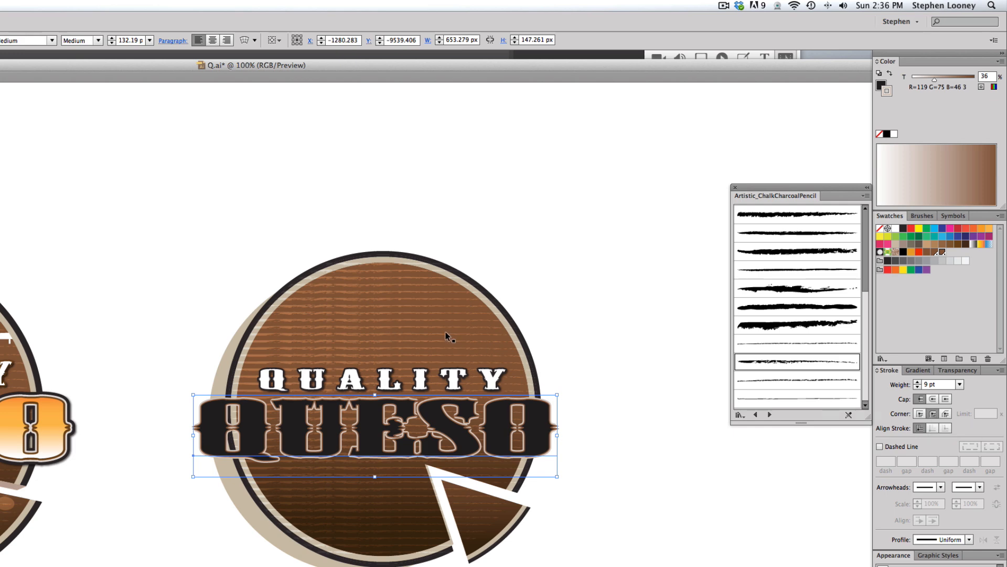
Step: Change the QUESO stroke to black and increase its weight to 22 pt
left_click(918, 382)
left_click(918, 382)
left_click(918, 383)
left_click(918, 383)
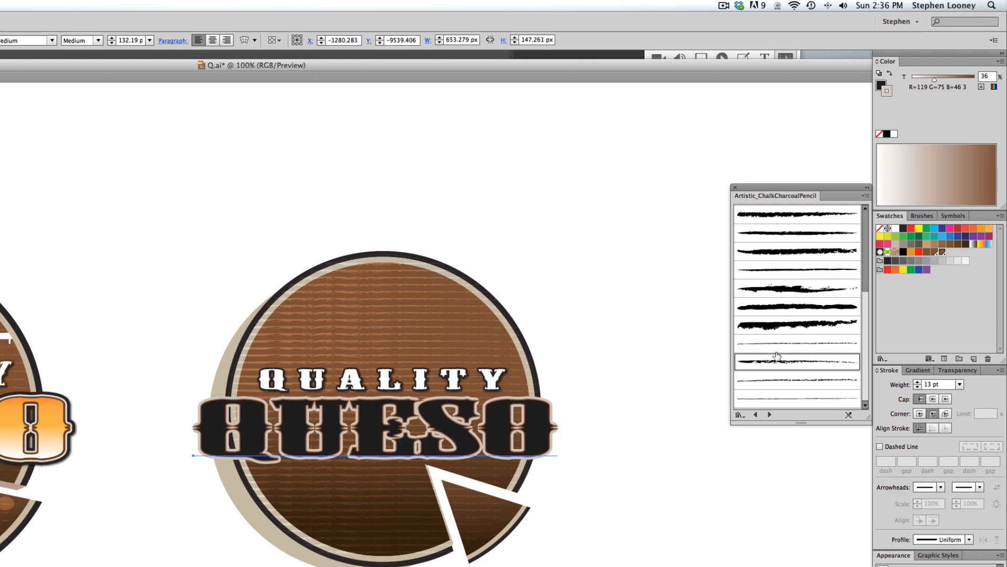
left_click(903, 229)
left_click(917, 382)
left_click(917, 382)
left_click(917, 382)
left_click(917, 382)
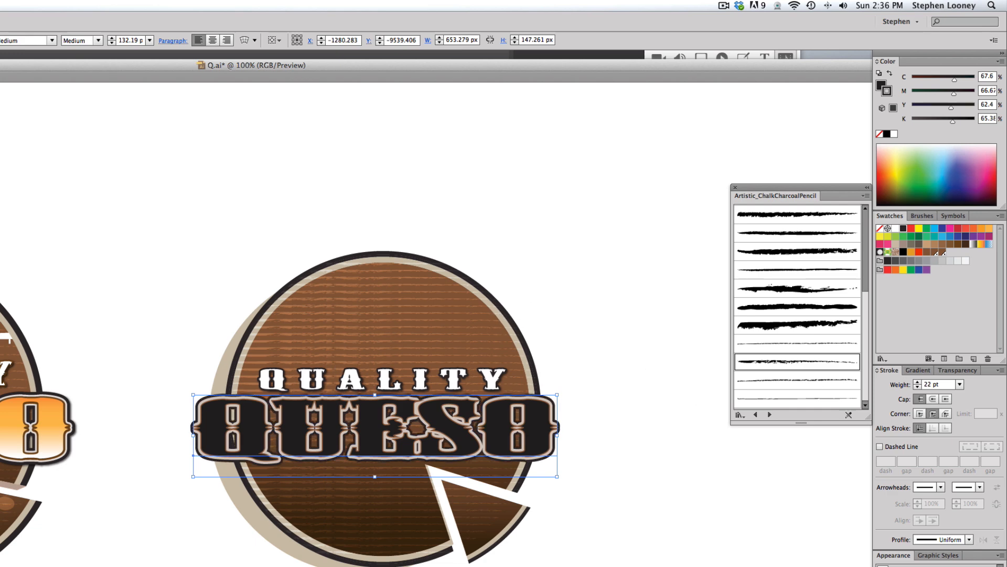
Step: Select the QUESO text and convert it to outlines
key("shift+super+a")
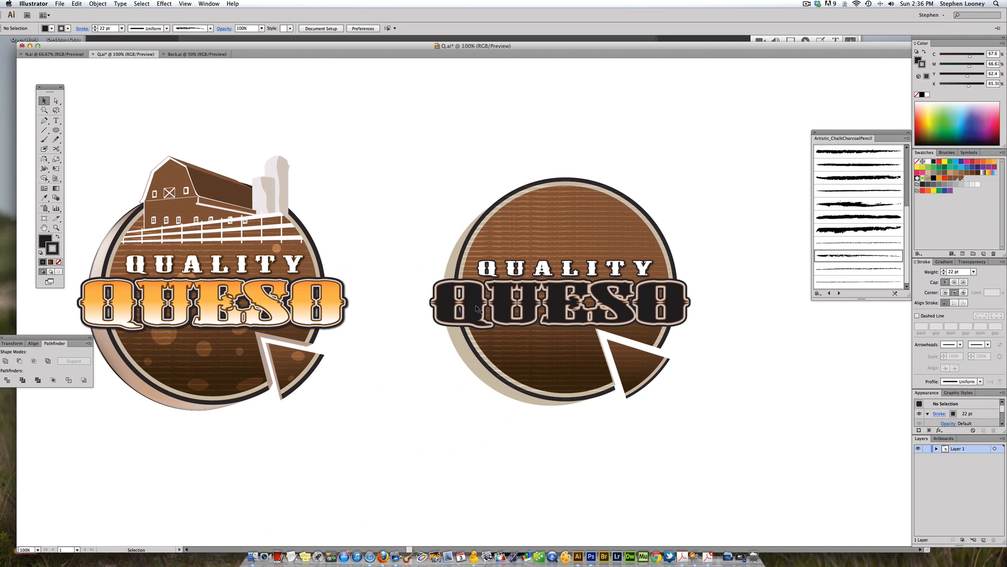
left_click(475, 304)
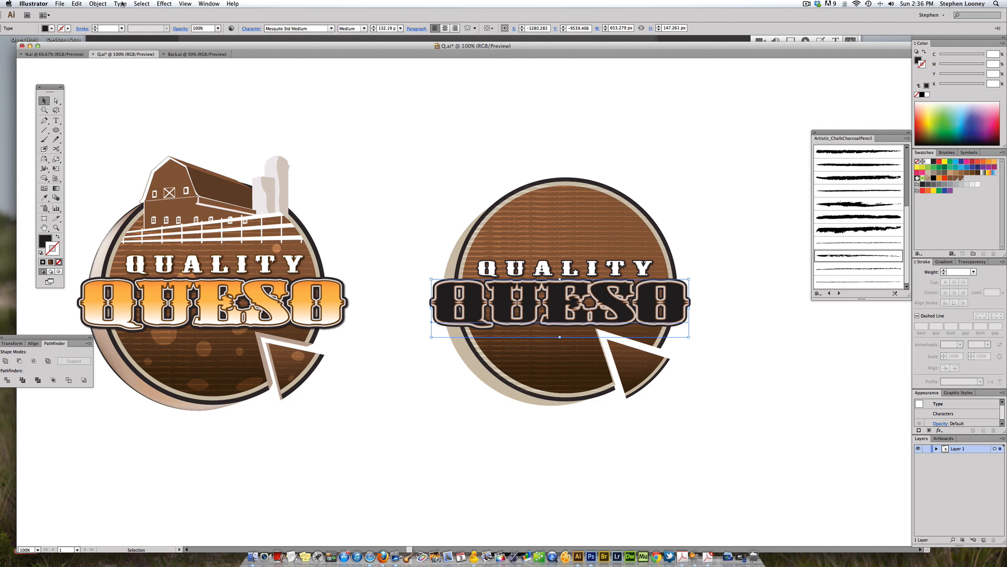
left_click(121, 4)
left_click(132, 87)
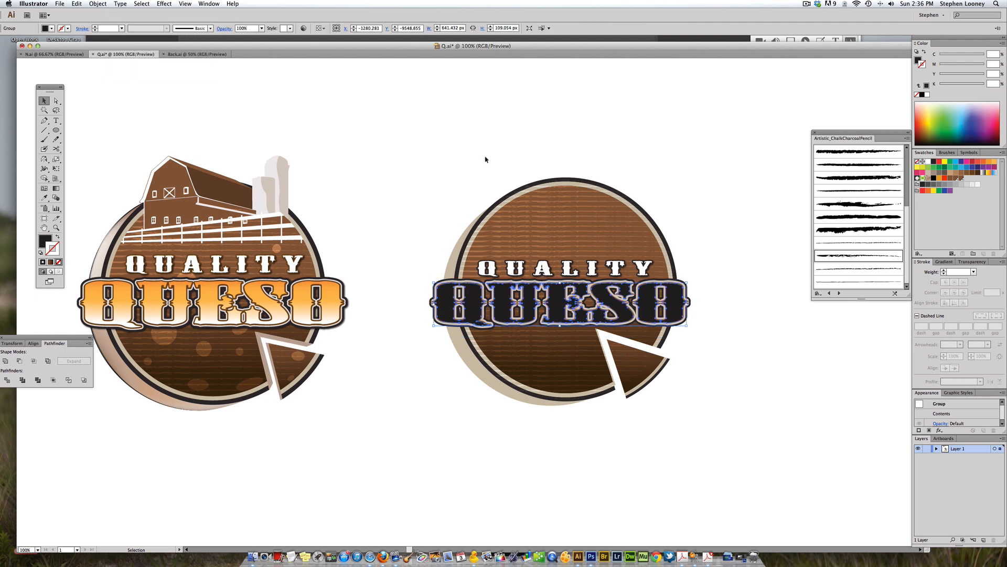
Step: Fill the outlined QUESO letters with the orange gradient sampled from the reference logo, running it top to bottom
left_click(44, 198)
left_click(306, 293)
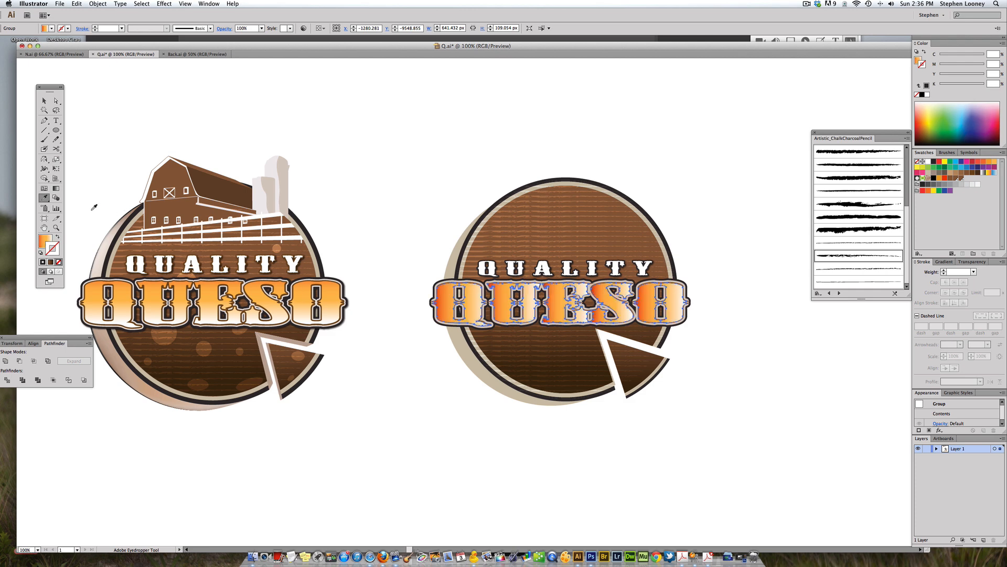
left_click(56, 189)
left_click_drag(474, 266, 470, 309)
left_click_drag(473, 272, 474, 320)
left_click(44, 100)
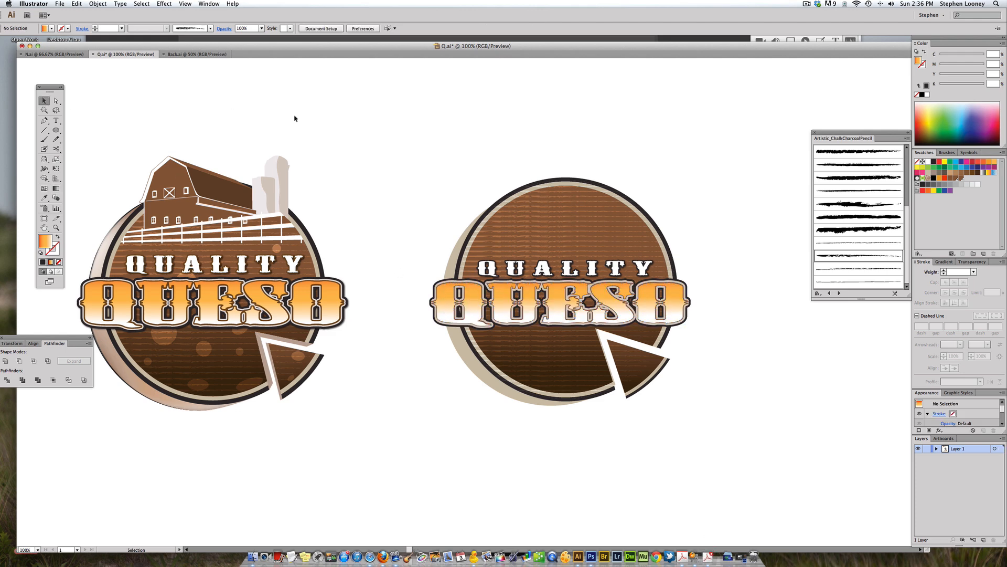
Step: Nudge the outlined QUESO group slightly left and lock it
left_click(325, 123)
scroll(370, 138, "right", 1)
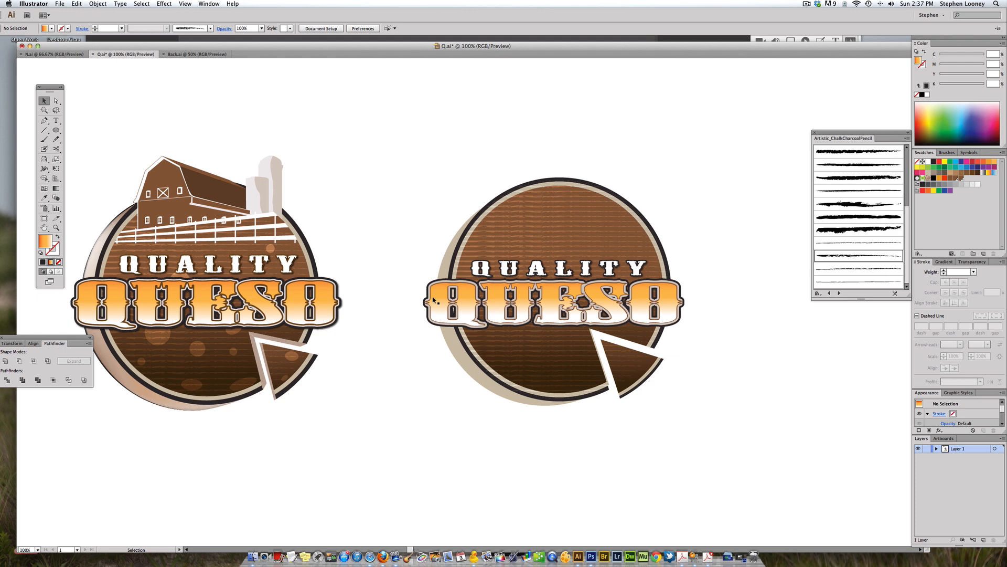
mouse_move(445, 303)
left_mouse_down()
mouse_move(439, 287)
mouse_move(441, 303)
left_mouse_up()
left_click(99, 3)
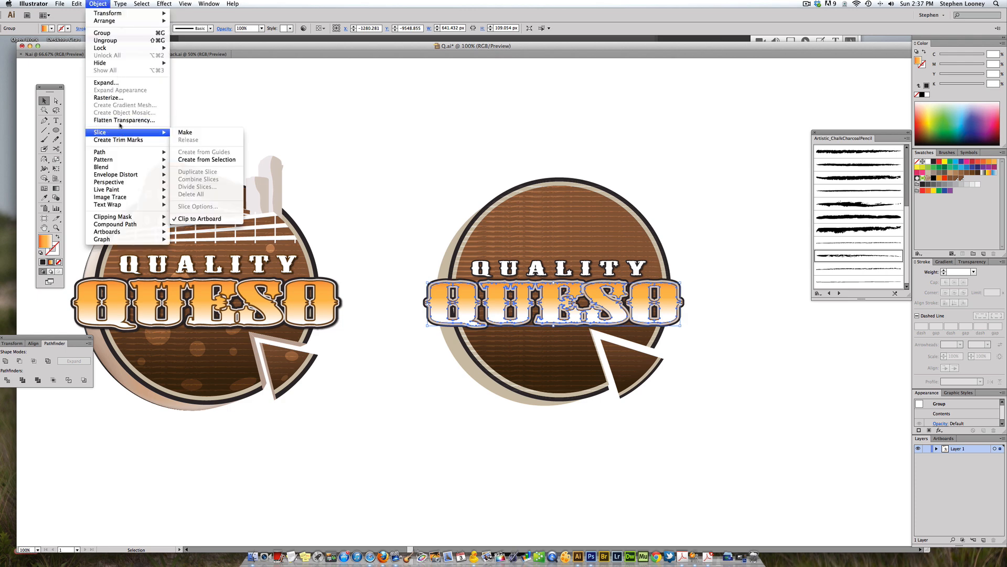
left_click(188, 49)
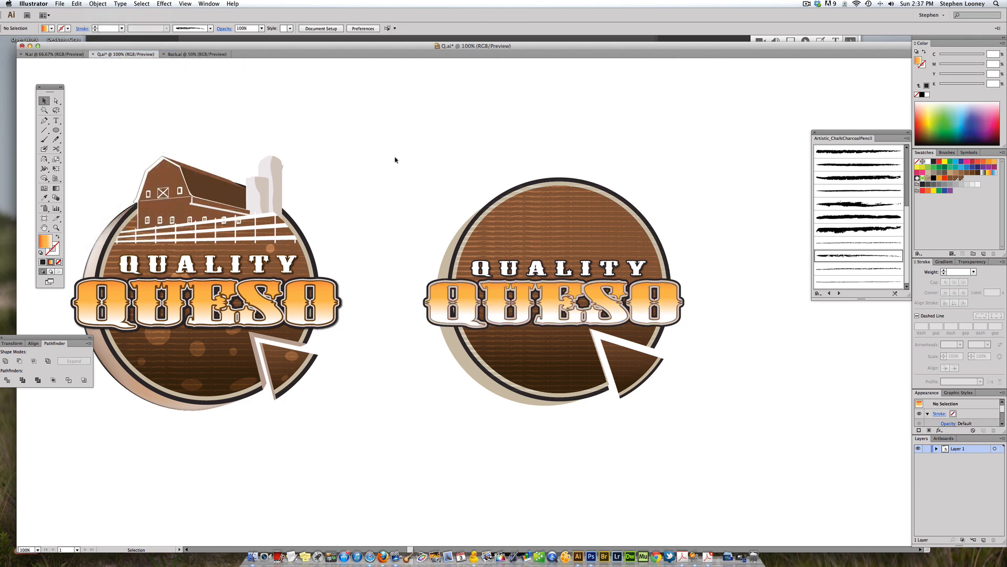
left_click(437, 307)
left_click_drag(440, 303, 414, 351)
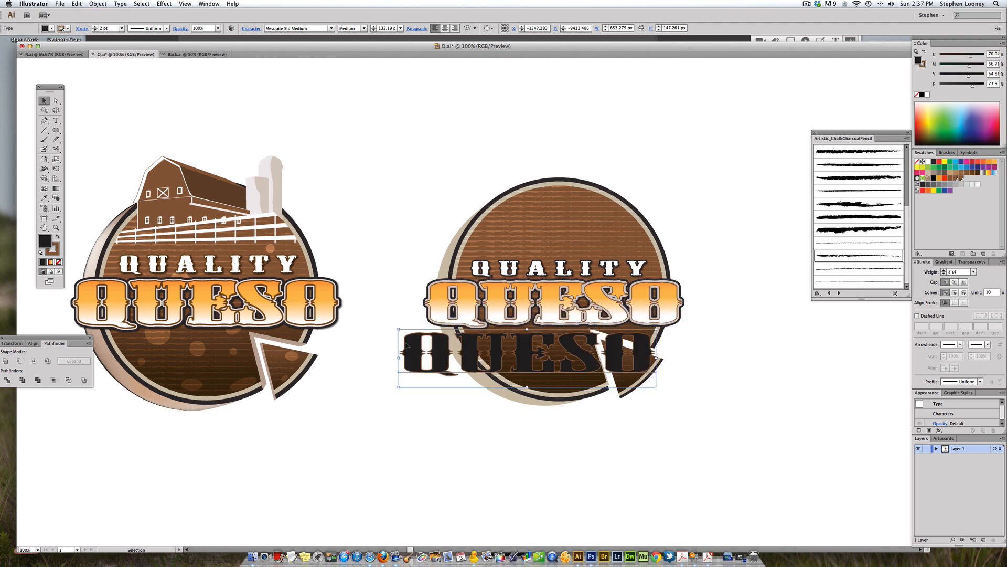
key("super+z")
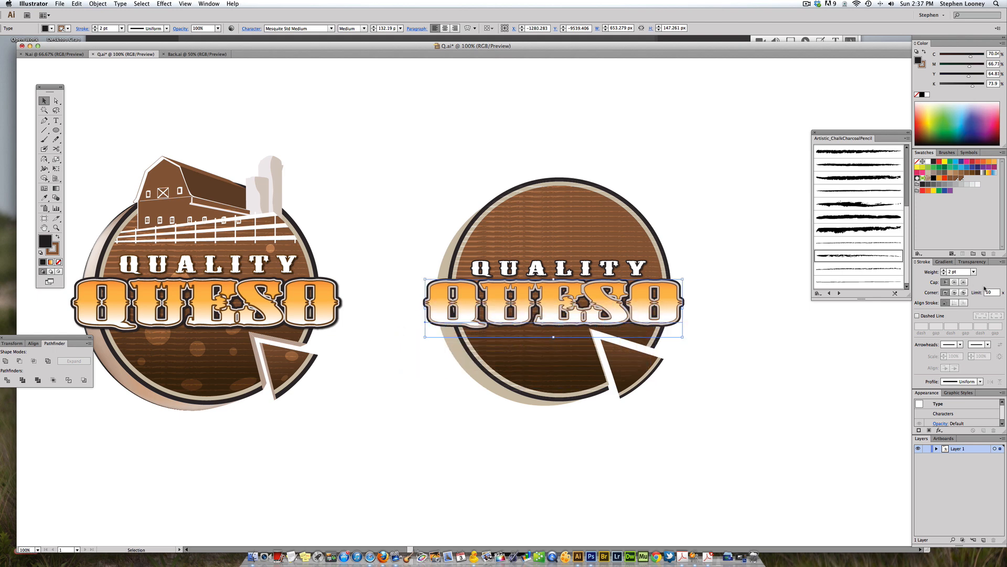
Step: Set the underlying QUESO text's stroke weight to 7 pt with round corners
left_click(944, 270)
left_click(943, 270)
left_click(943, 270)
left_click(954, 292)
left_click(693, 214)
scroll(692, 202, "down", 1)
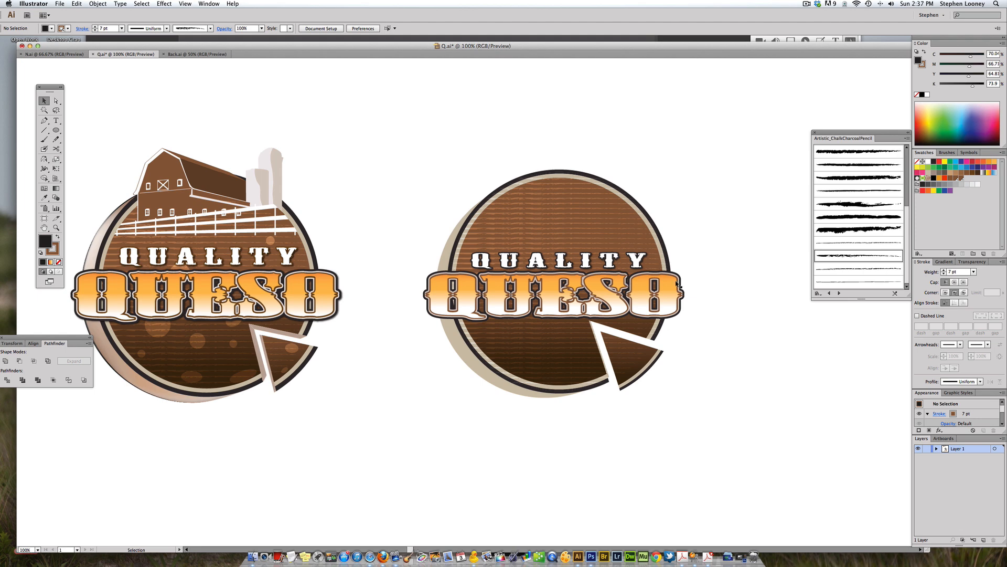
Step: Apply a drop shadow to the underlying QUESO text, then undo it
left_click(660, 286)
left_click(719, 281)
left_click(677, 302)
left_click(710, 303)
left_click(674, 295)
left_click(674, 295, "super")
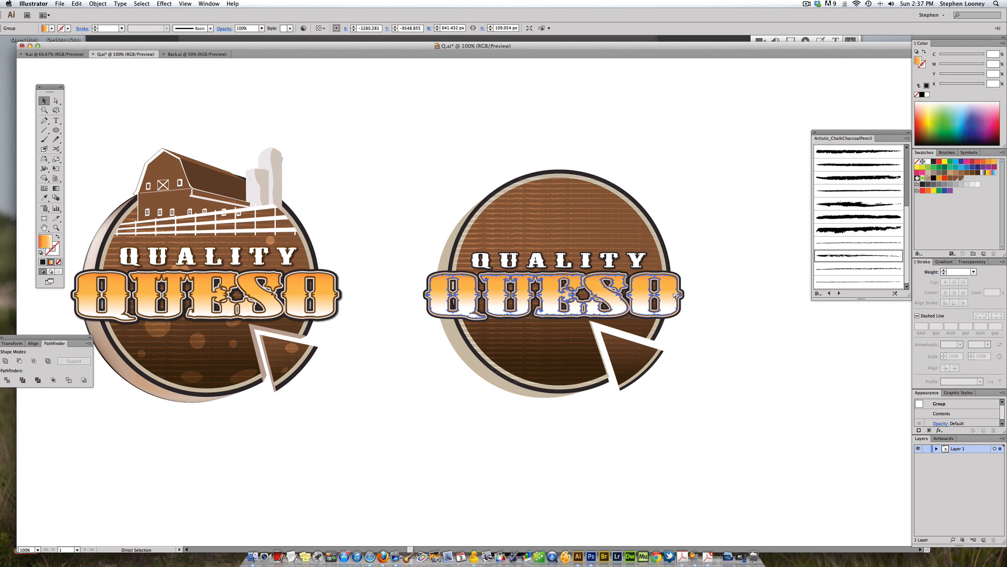
key("super+shift+a")
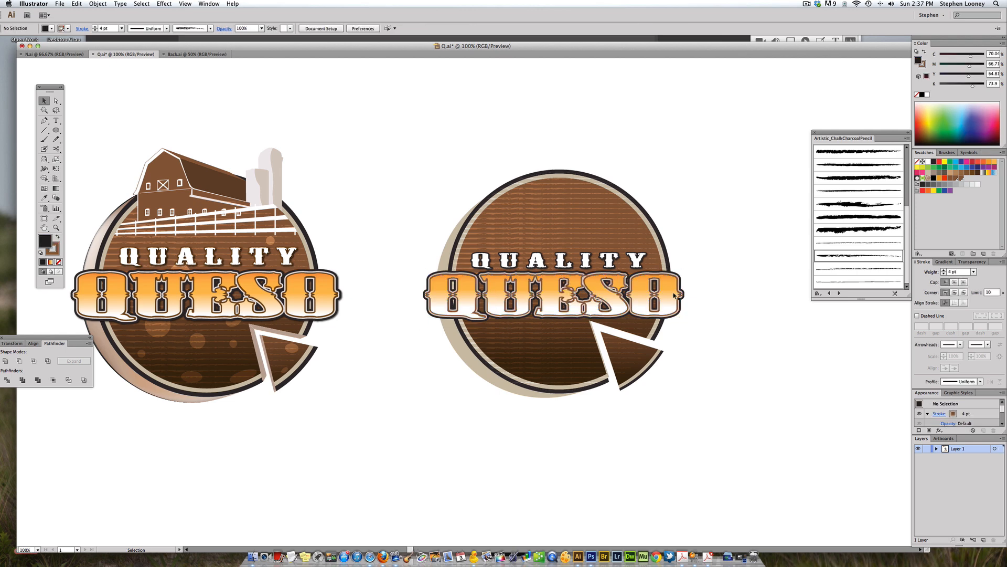
left_click(674, 295, "super")
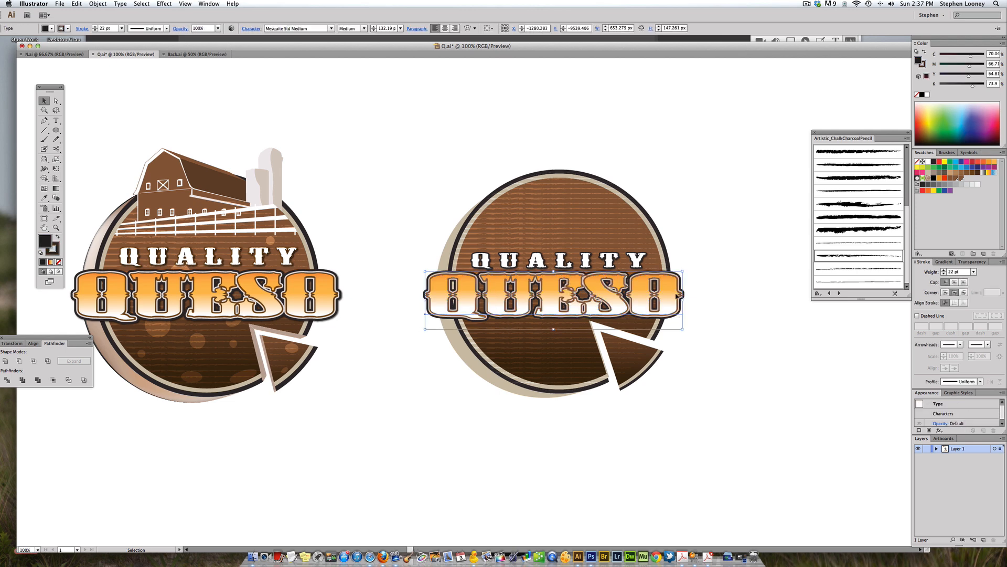
left_click(164, 3)
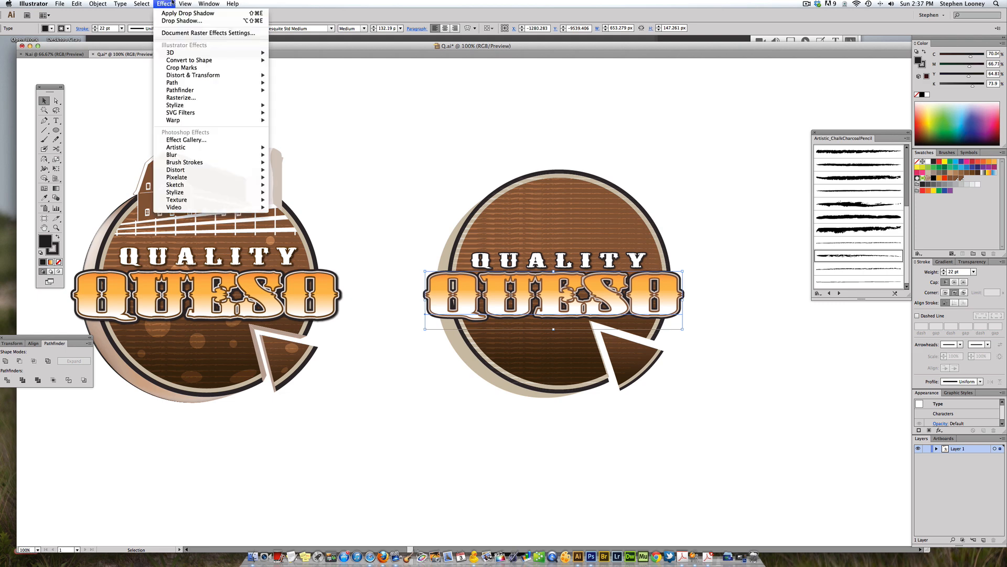
left_click(171, 13)
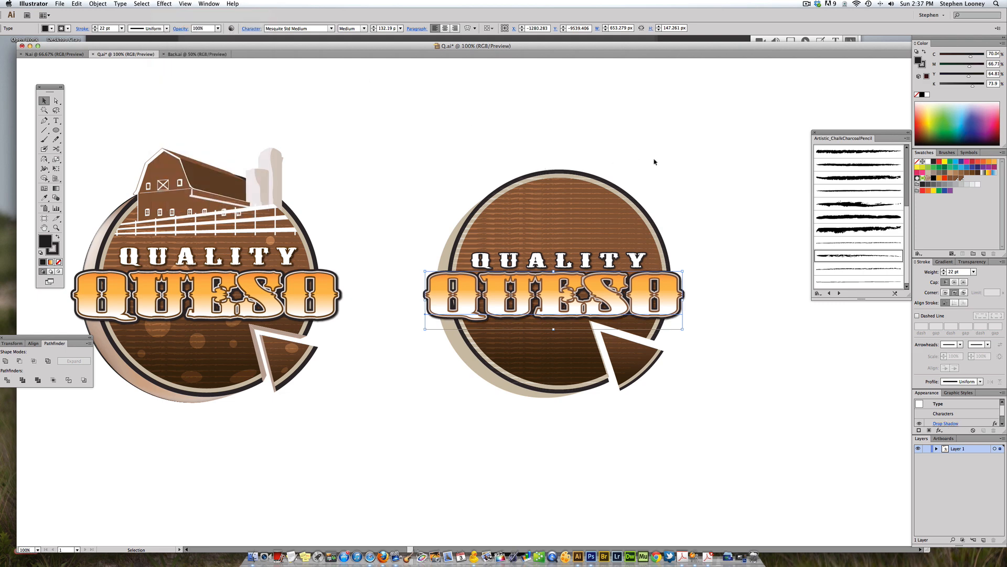
left_click(731, 255)
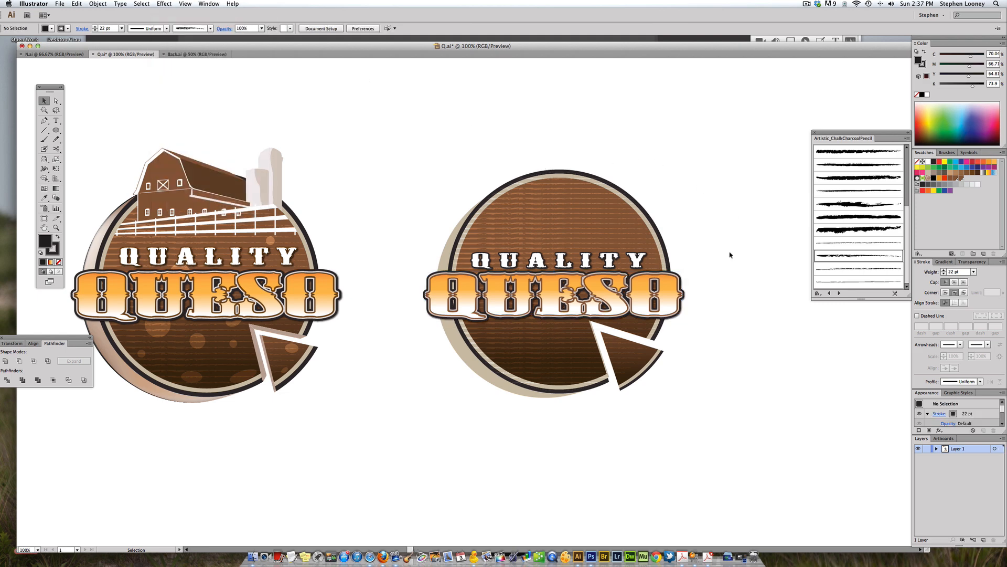
key("super+z")
Step: Move the translucent spots group from the pasteboard onto the new badge and place it behind the lettering
left_click(731, 255)
left_click(586, 258)
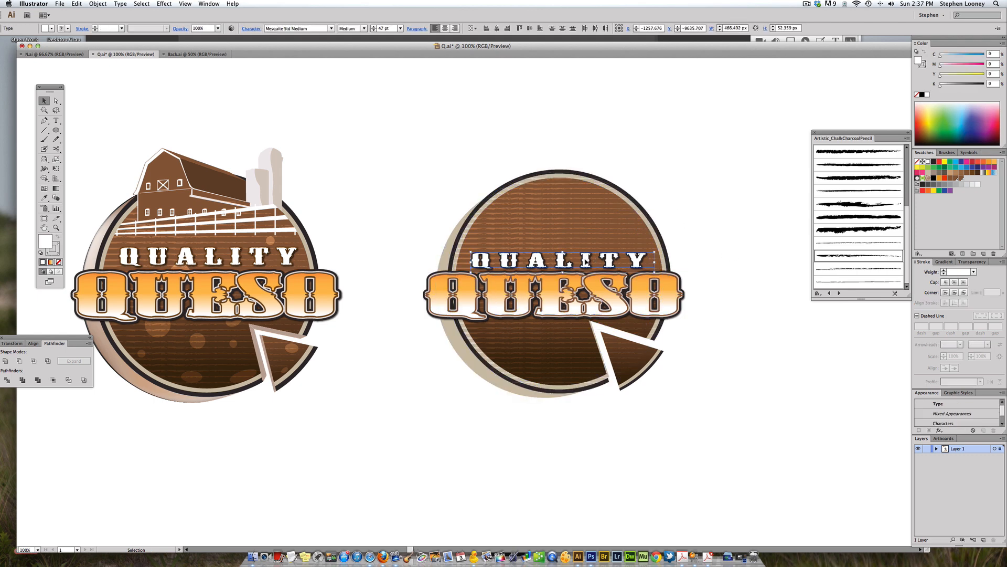
left_click(683, 248)
left_click_drag(683, 247, 664, 245)
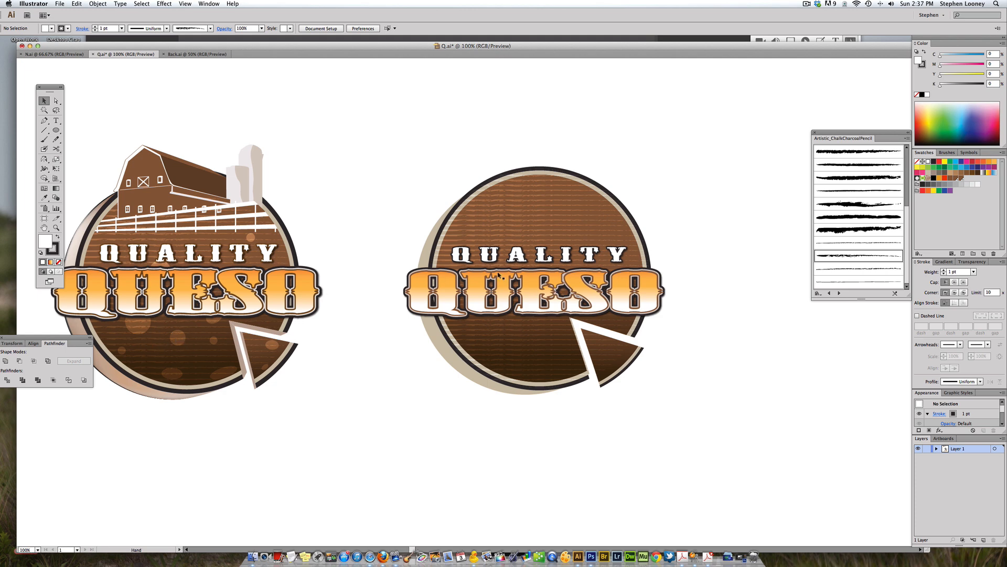
left_click(597, 286, "alt+super")
left_click(597, 287, "alt+super")
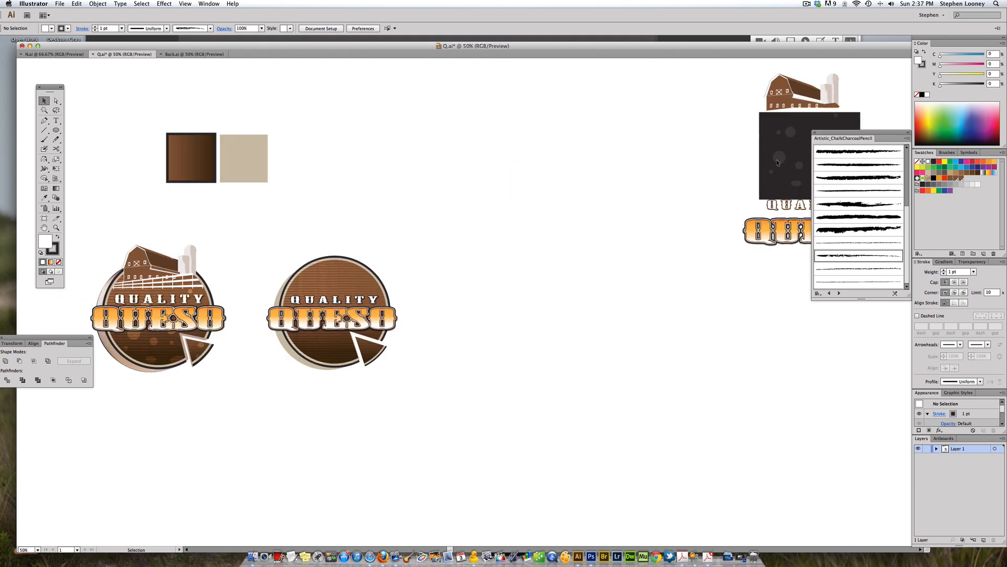
left_click(698, 184)
left_click_drag(635, 207, 311, 324)
left_click_drag(241, 211, 452, 420)
left_click(432, 338)
key("super+b")
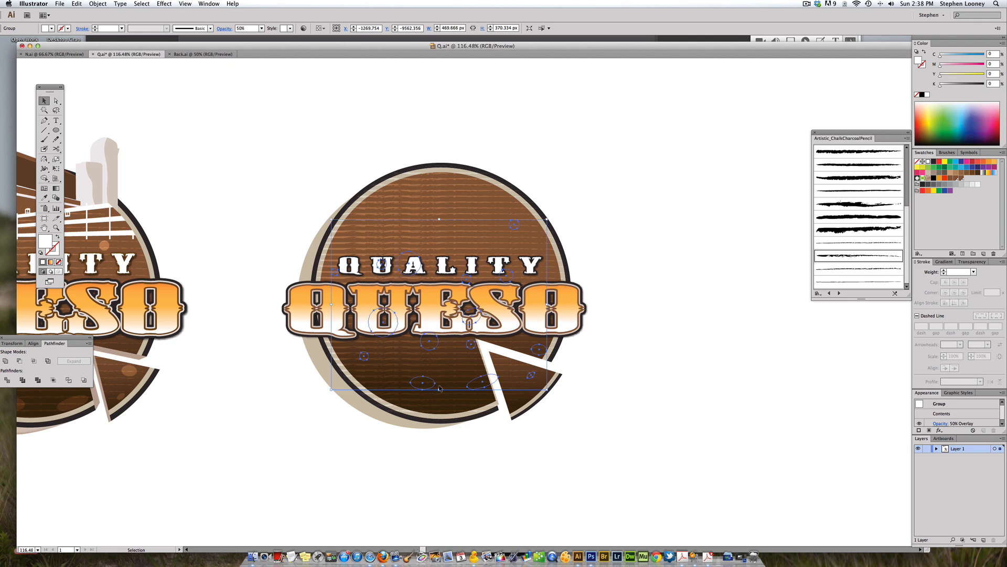
key("super+shift+b")
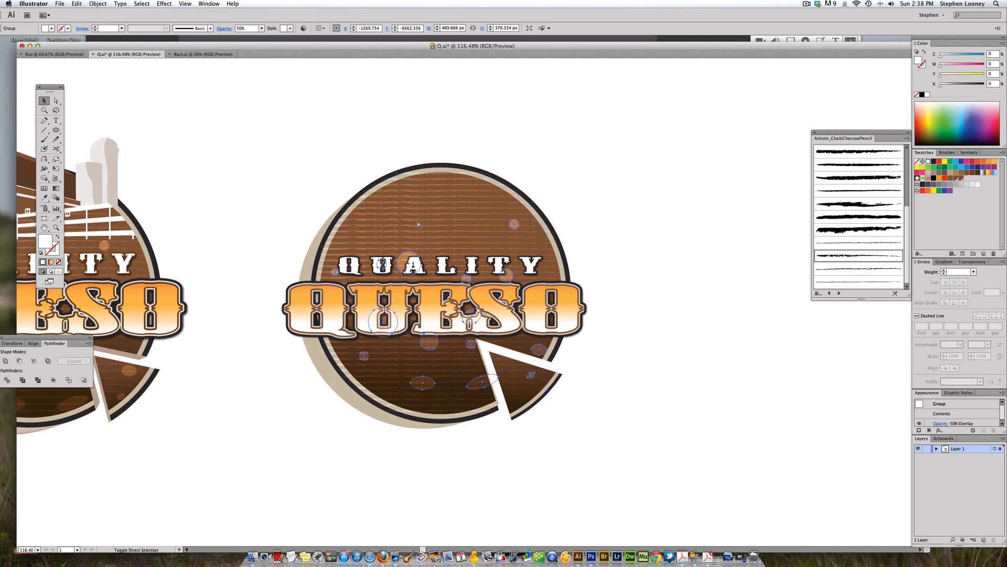
Step: Set the spots group's blending mode to Overlay with 40% opacity
left_click(981, 262)
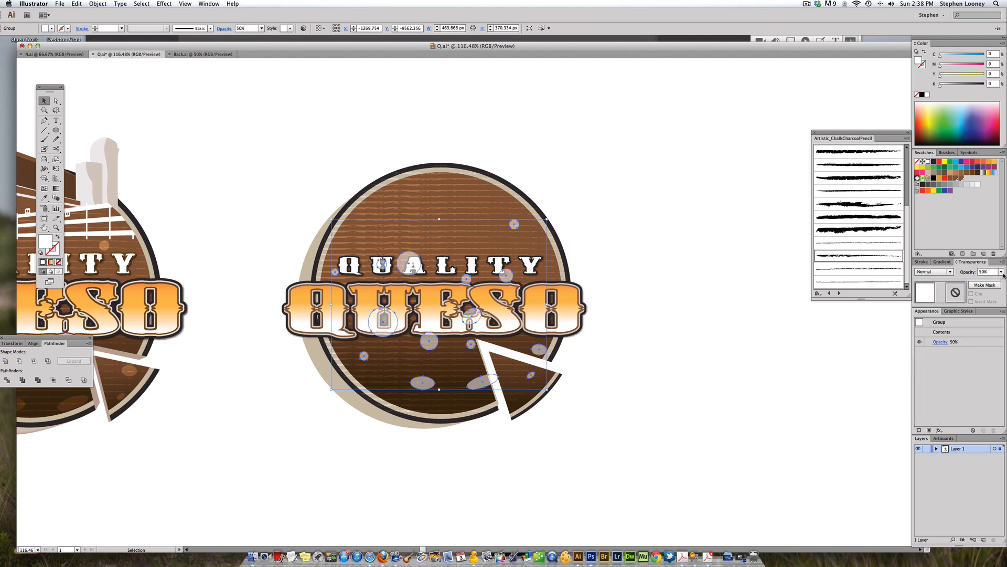
left_click(1001, 272)
left_click(988, 367)
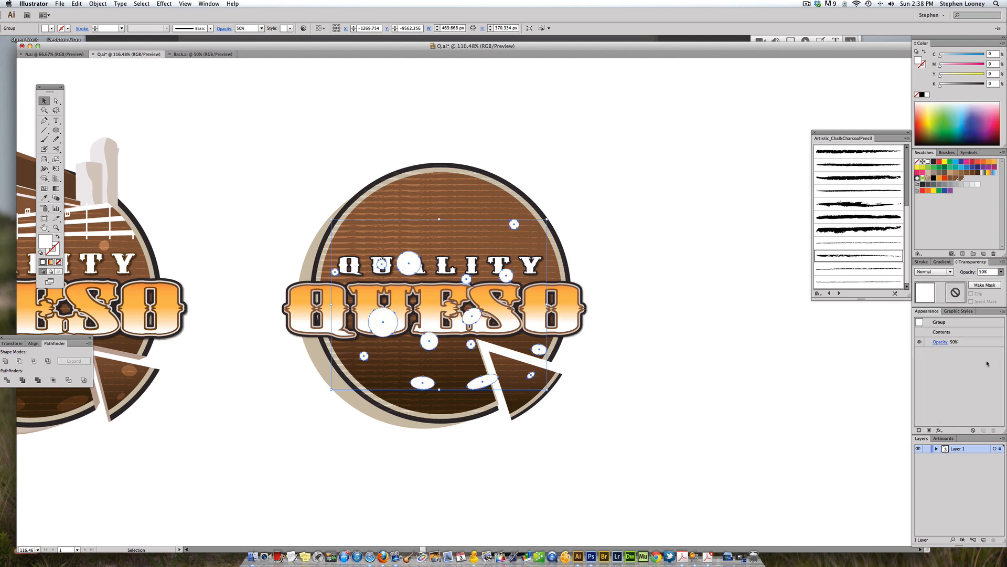
left_click(625, 209)
left_click(417, 266)
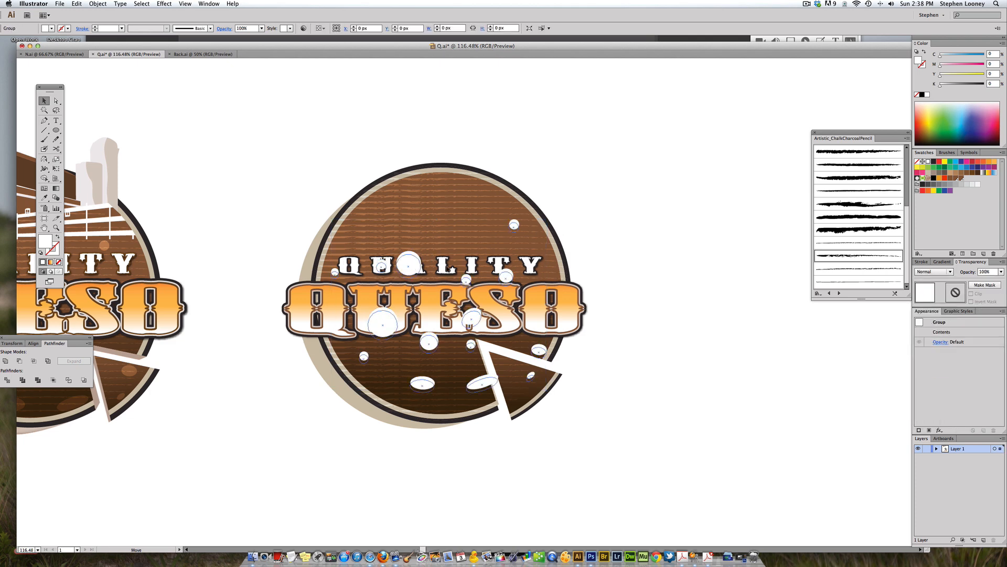
left_click(926, 271)
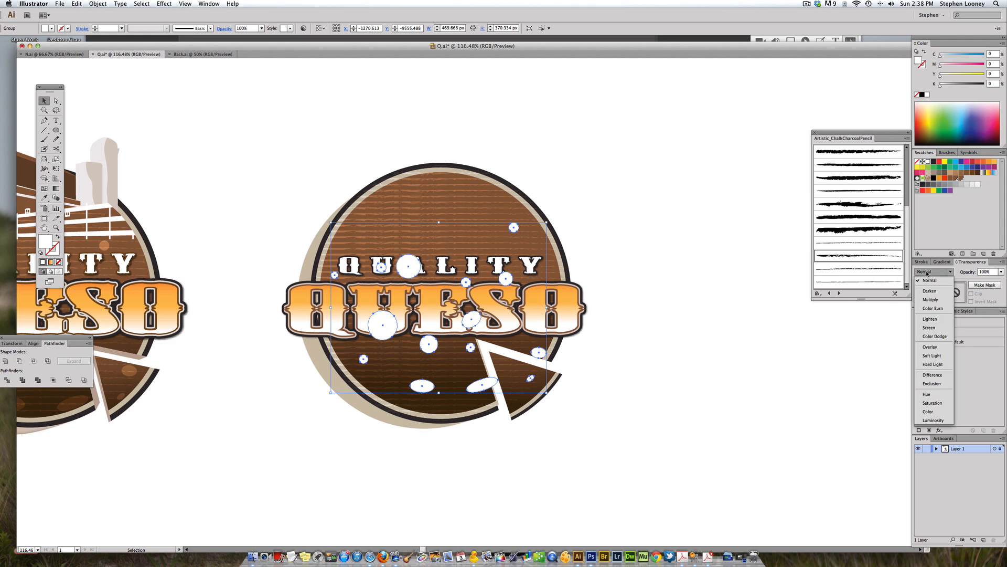
left_click(930, 348)
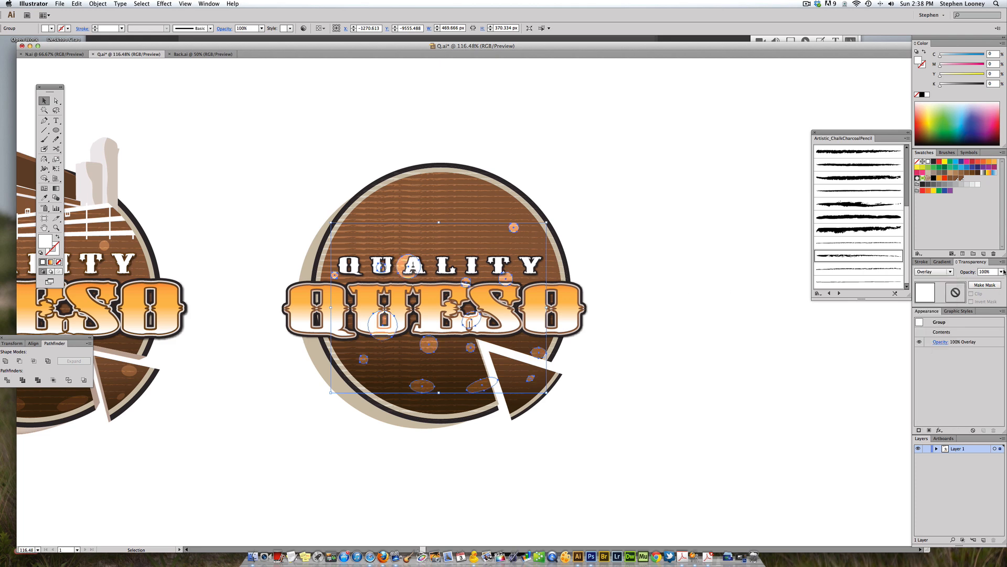
left_click(603, 218)
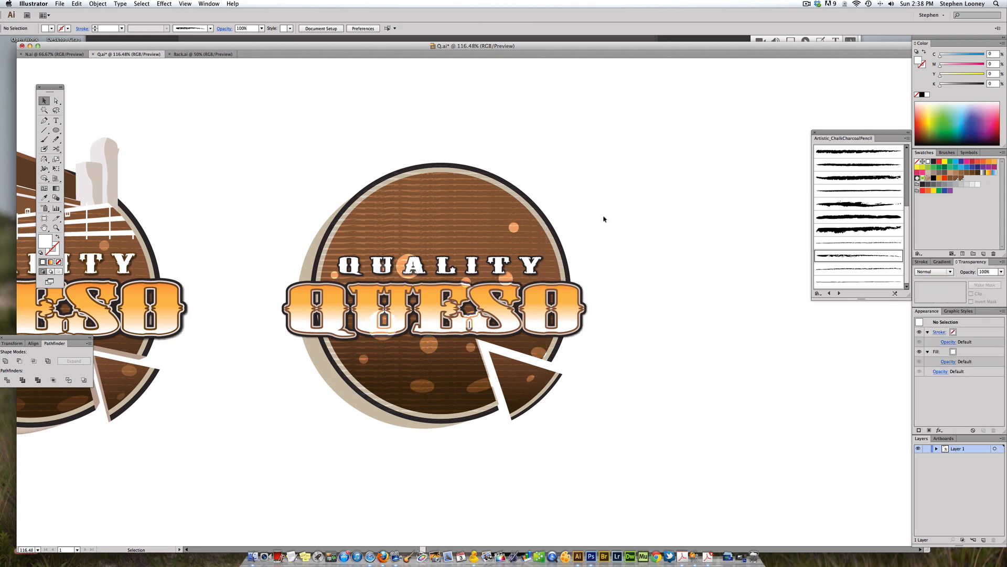
key("super+z")
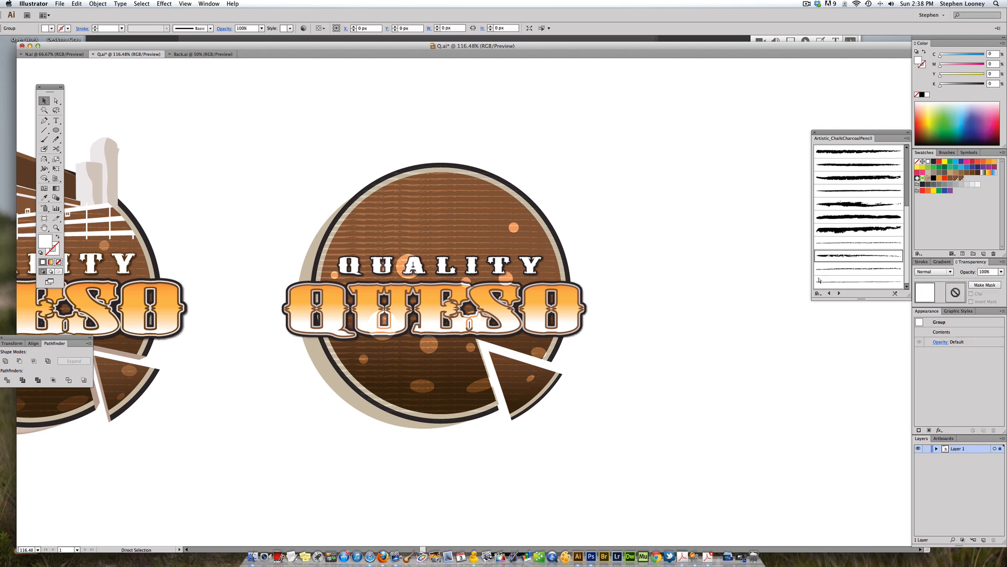
key("super+shift+z")
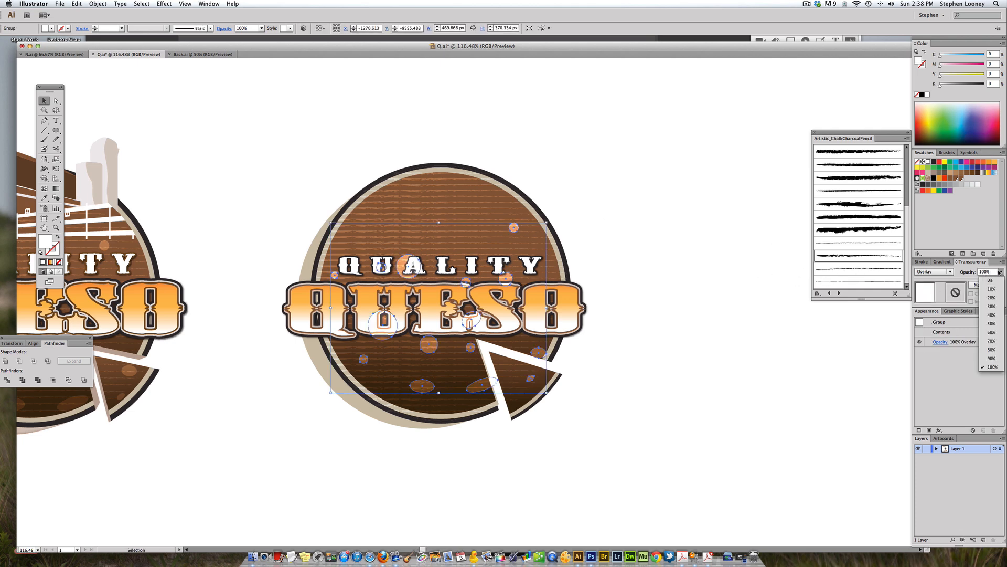
left_click(637, 224)
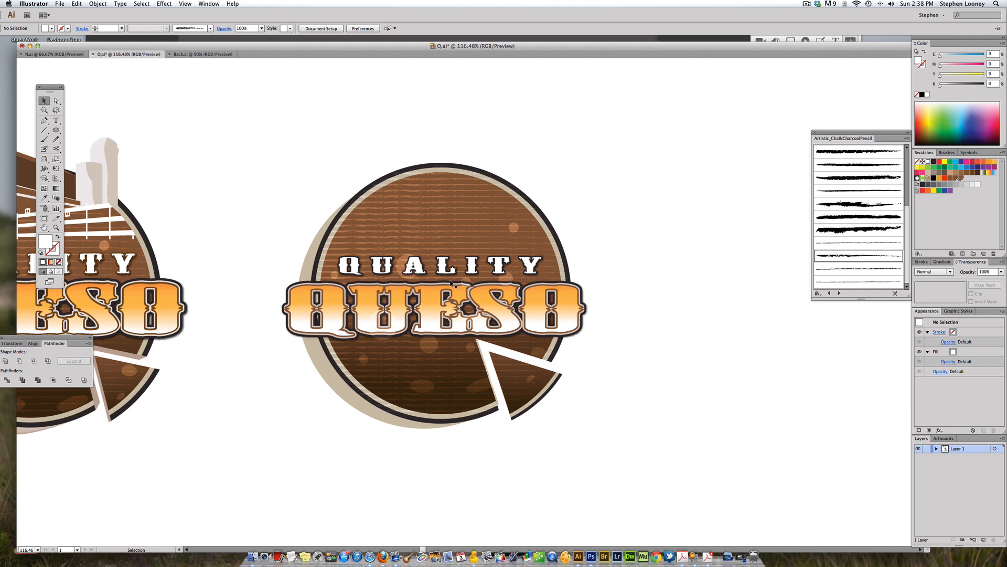
left_click(428, 356)
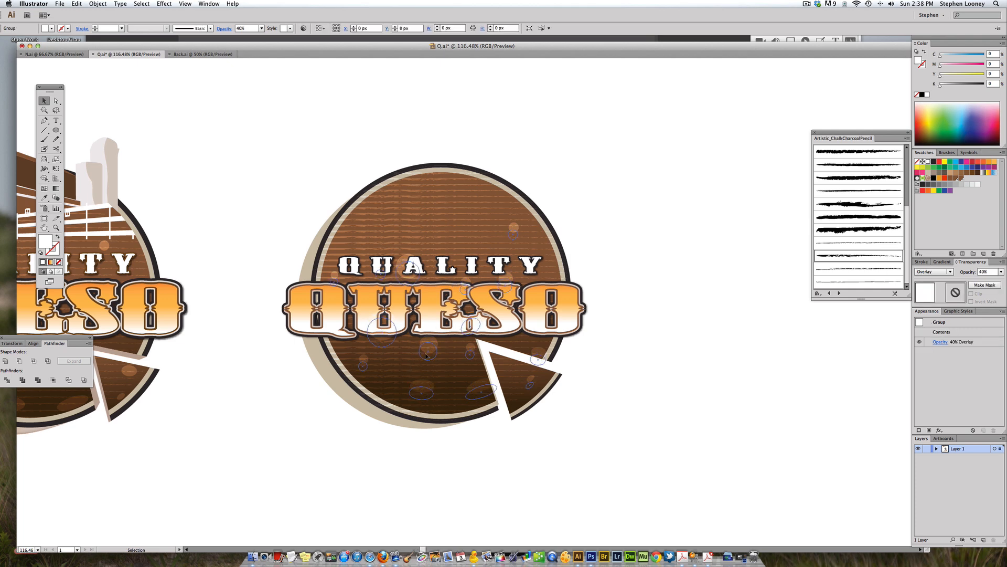
left_click(687, 359)
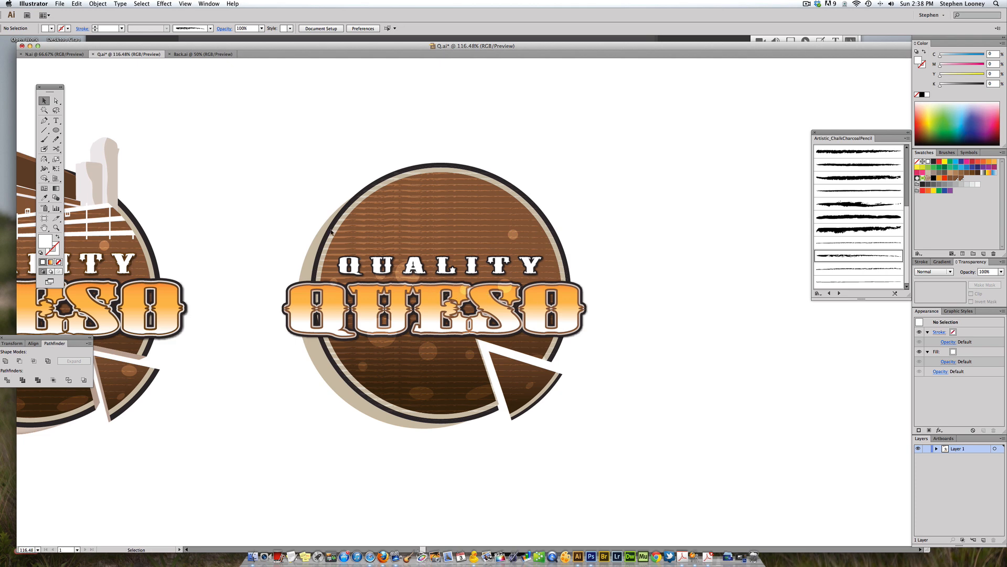
Step: Unlock all objects and select the QUESO lettering
left_click(100, 3)
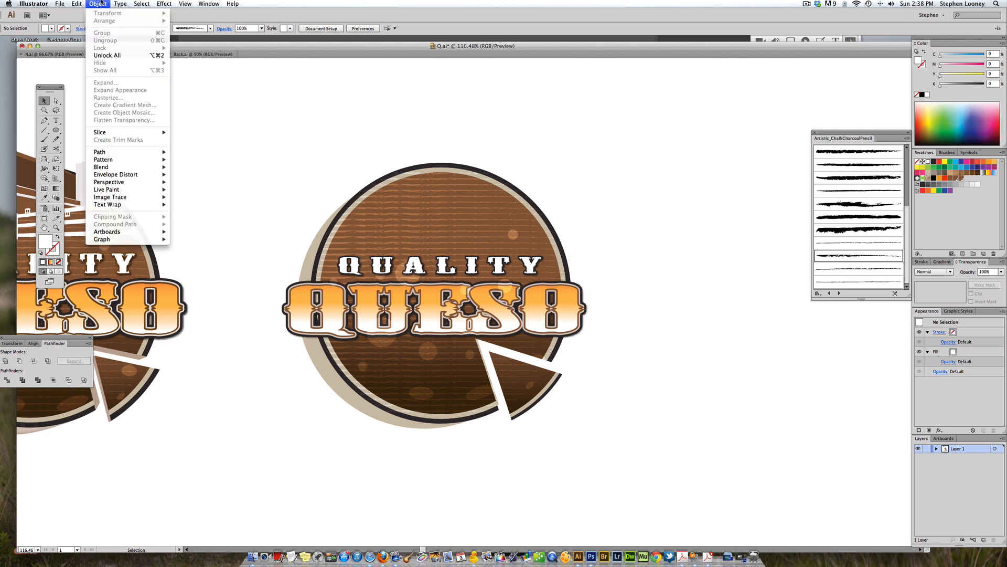
left_click(107, 55)
left_click(616, 288)
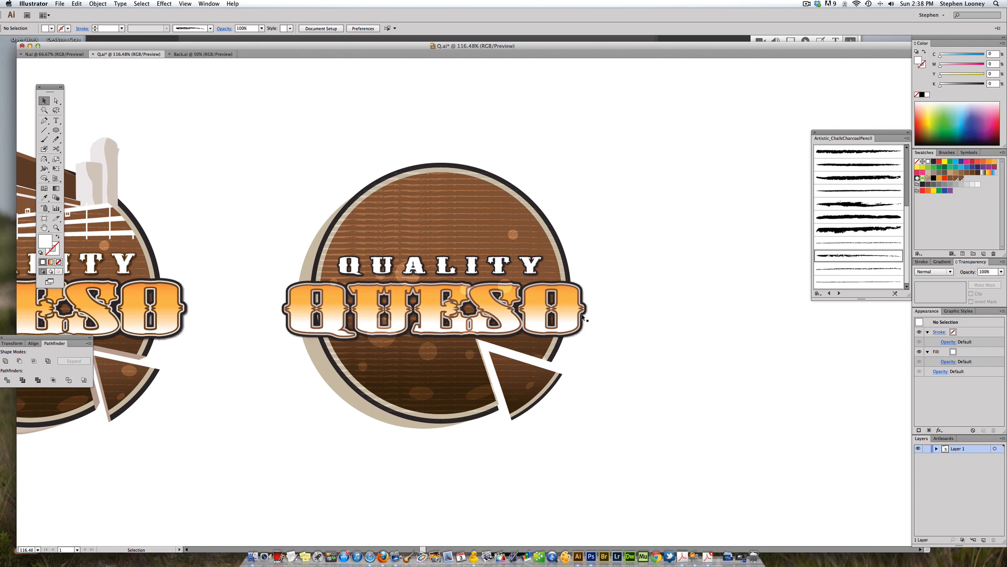
left_click_drag(605, 327, 577, 289)
left_click(141, 4)
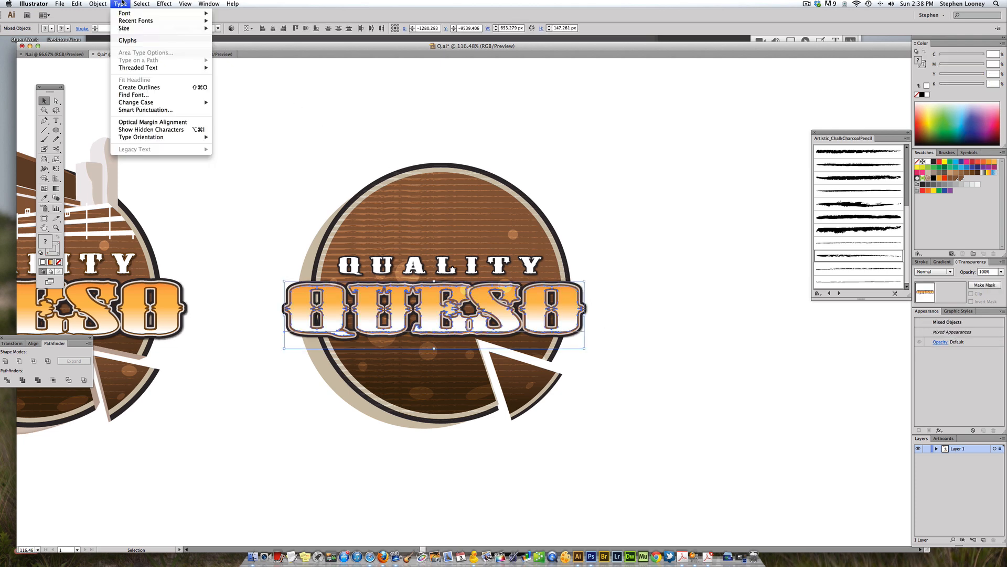
mouse_move(119, 20)
left_click(200, 21)
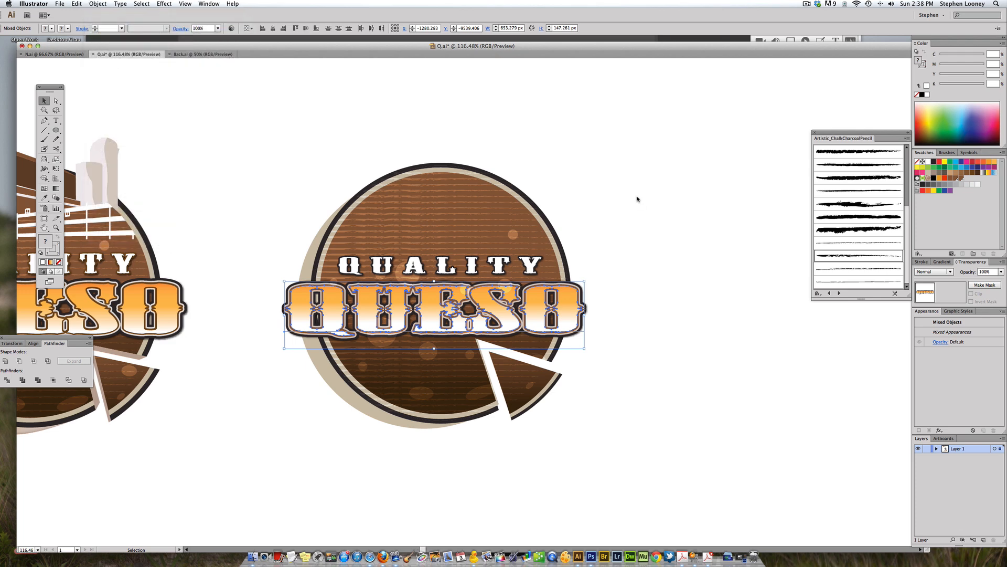
left_click(607, 193)
left_click(97, 3)
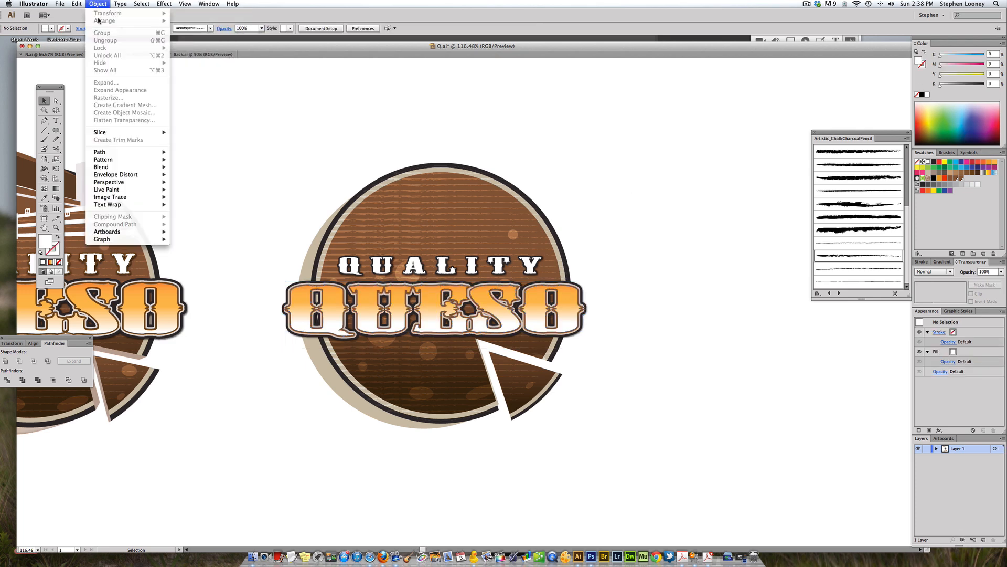
left_click(613, 310)
Step: Bring the underlying QUESO text to the front of the stacking order
left_click(555, 302)
left_click(97, 4)
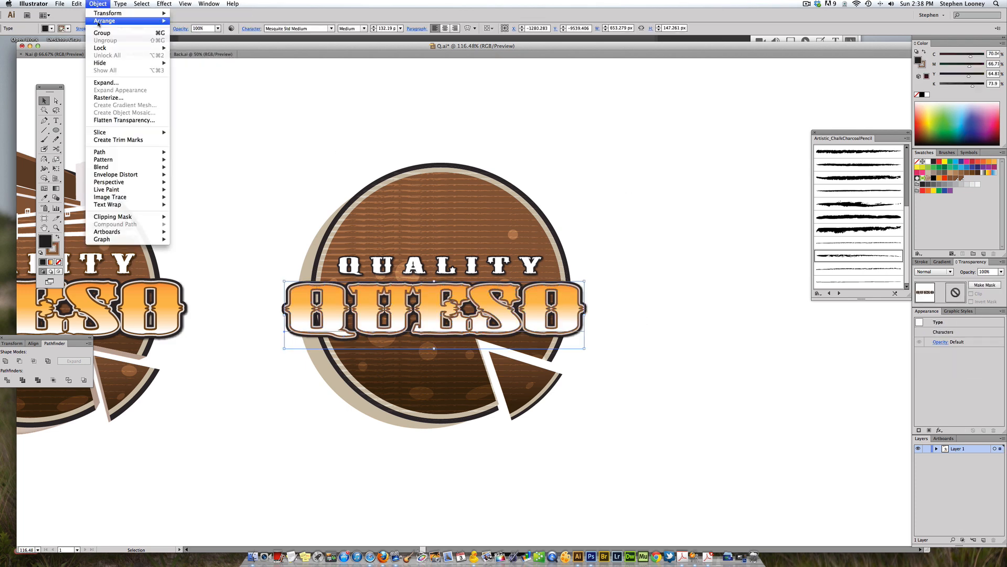
mouse_move(105, 21)
left_click(195, 21)
left_click(625, 273)
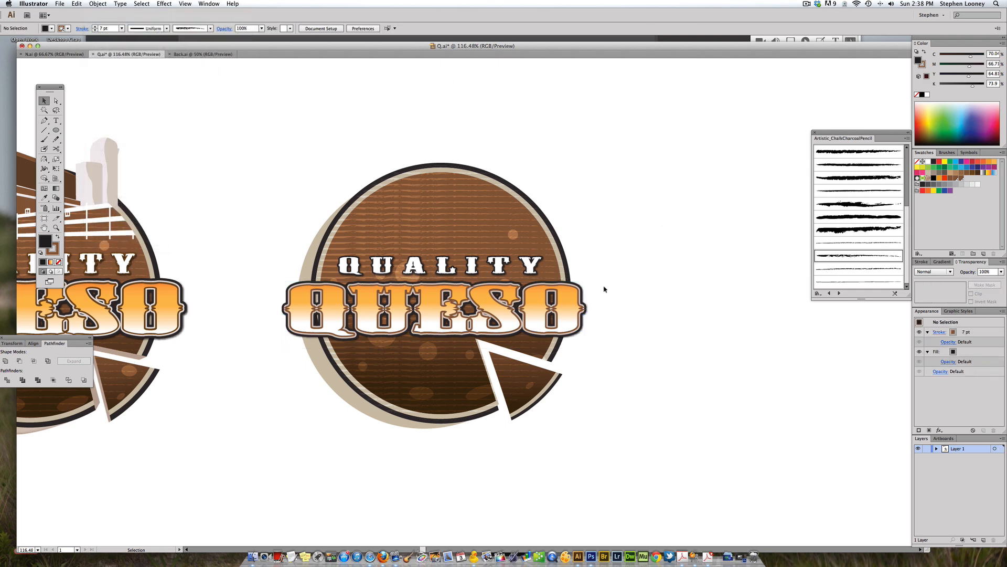
Step: Draw a thin rectangle about 441 px wide and 7 px tall above the badge
left_click(512, 265, "alt+super")
left_click_drag(487, 281, 615, 262)
mouse_move(486, 276)
left_mouse_down()
mouse_move(534, 277)
mouse_move(506, 280)
mouse_move(500, 291)
left_mouse_up()
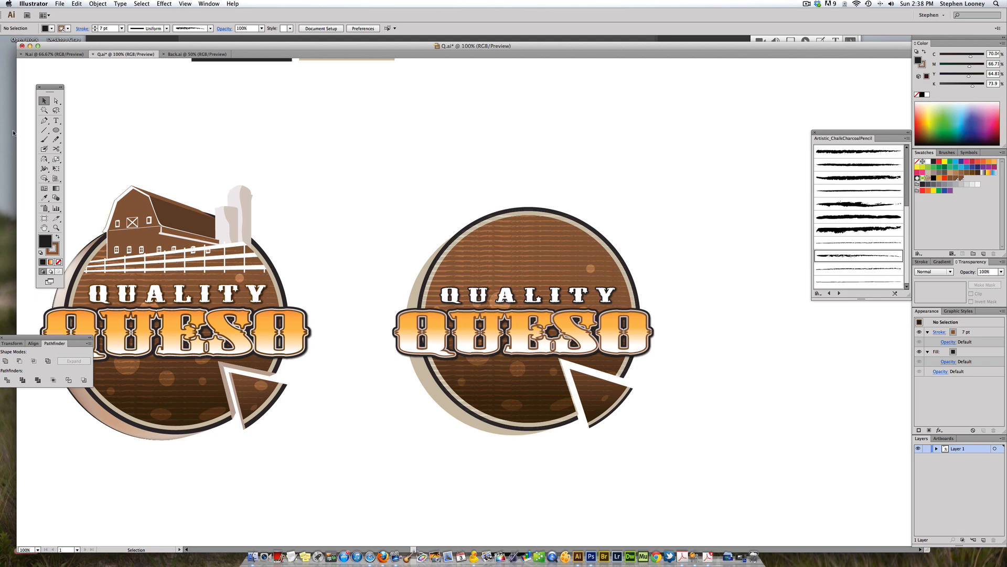
left_click_drag(56, 130, 82, 128)
mouse_move(407, 170)
left_mouse_down()
mouse_move(627, 172)
mouse_move(625, 216)
mouse_move(664, 254)
mouse_move(618, 254)
mouse_move(613, 148)
left_mouse_up()
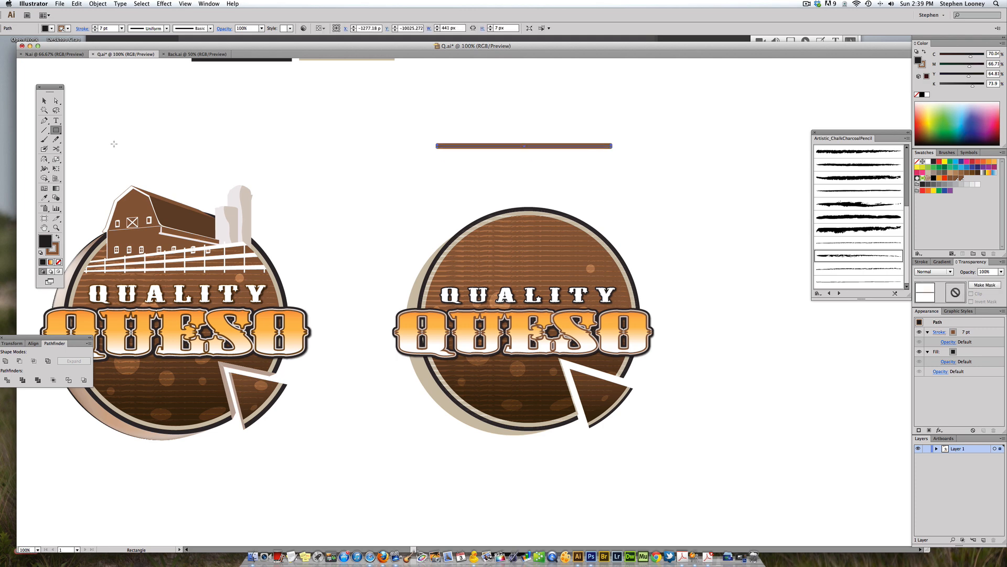
Step: Give the bar a solid black fill with no stroke and duplicate it twice downward
left_click(58, 261)
left_click(44, 100)
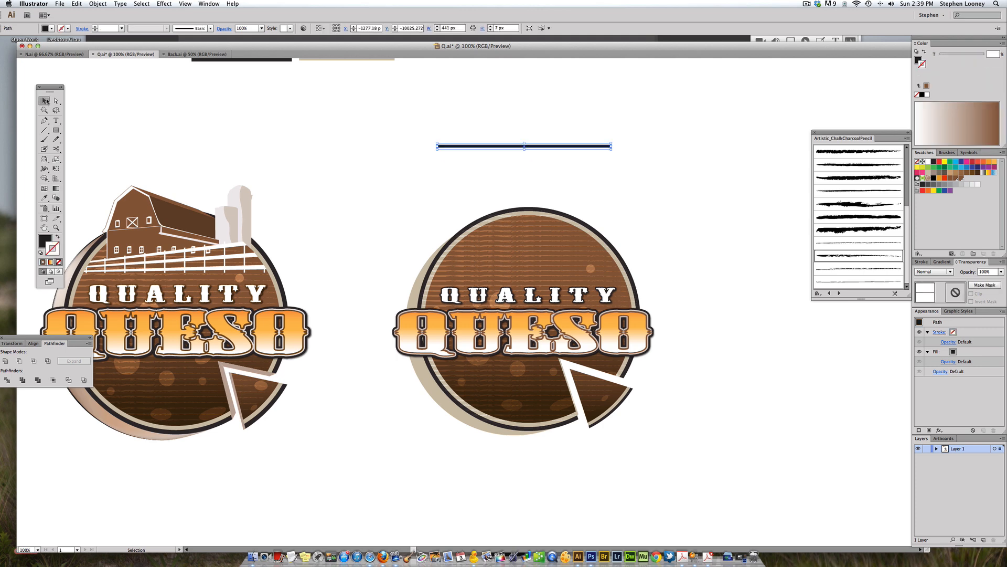
left_click(472, 153)
left_click_drag(465, 148, 464, 156)
key("super+d")
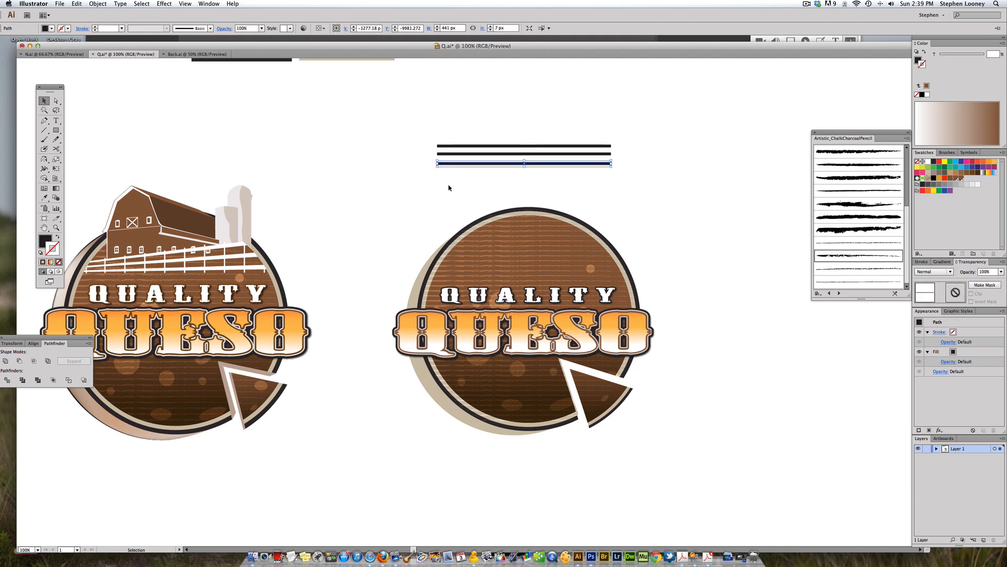
Step: Select the three bars and distribute their vertical centres evenly
left_click_drag(444, 194, 475, 143)
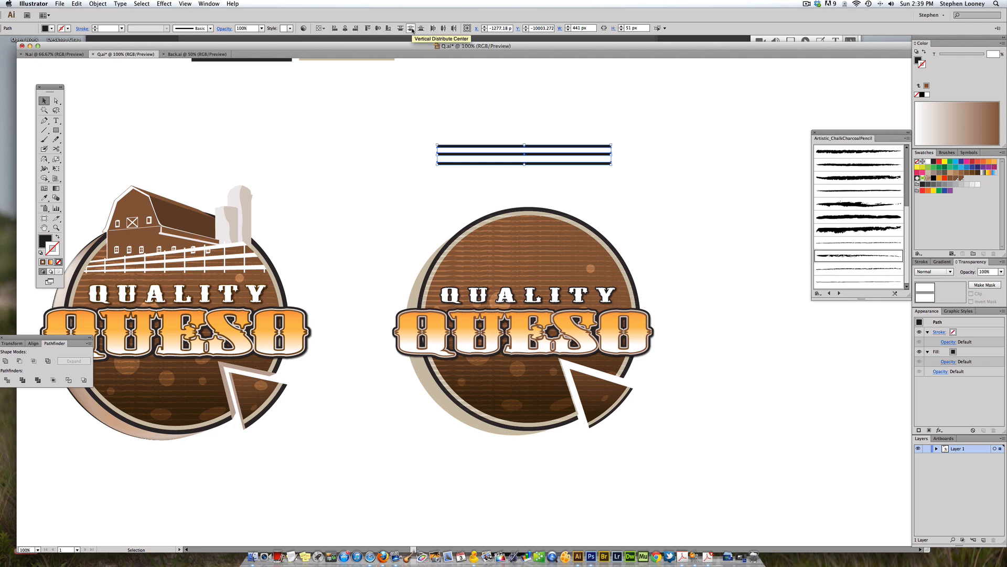
left_click(412, 30)
left_click(433, 151)
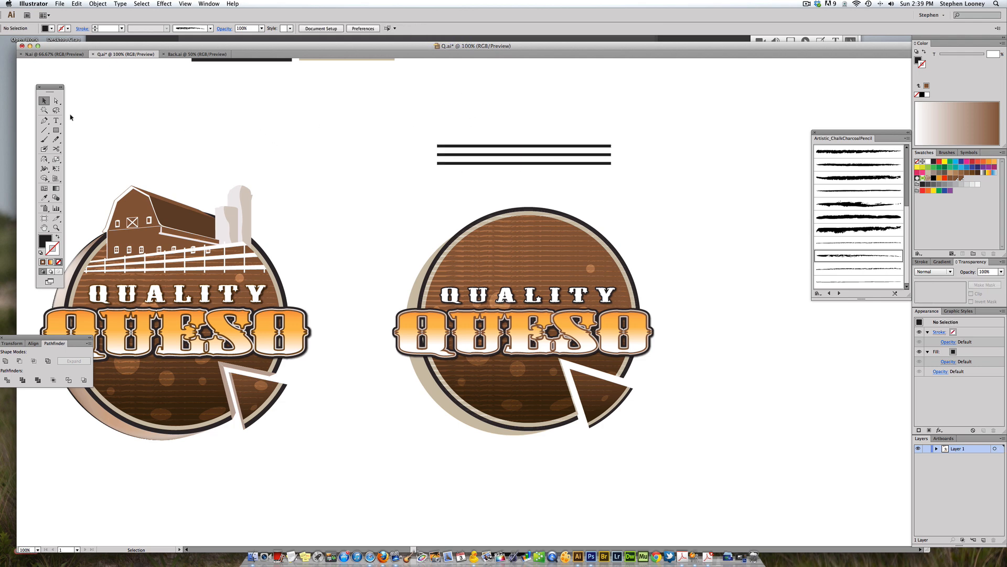
Step: Draw a vertical post rectangle about 7 px wide and 67 px tall across the bars and duplicate it along them
left_click(56, 129)
left_click_drag(439, 141, 443, 169)
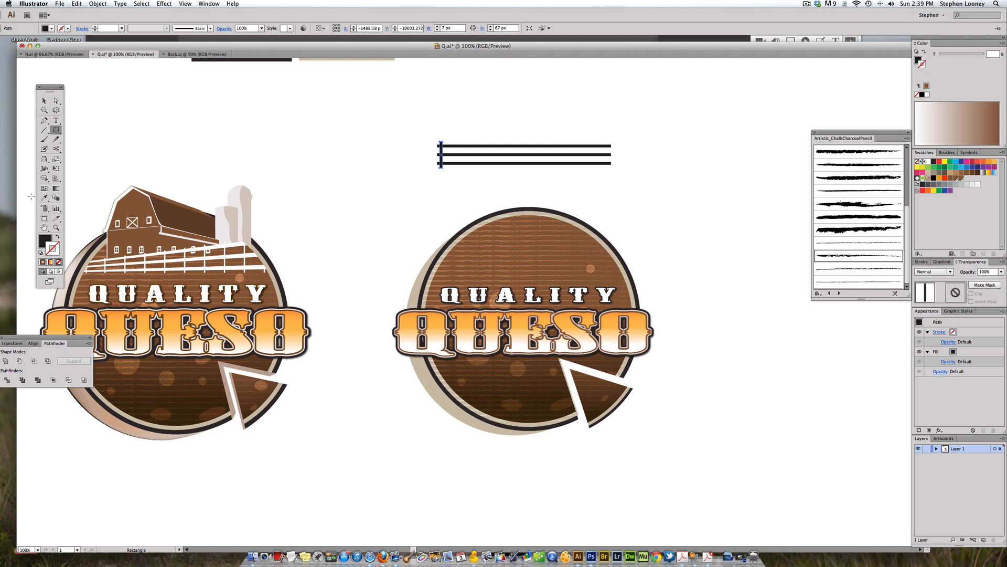
left_click(45, 101)
left_click(382, 147)
left_click_drag(438, 156, 461, 152)
left_click(441, 152, "shift")
left_click_drag(441, 152, 483, 151)
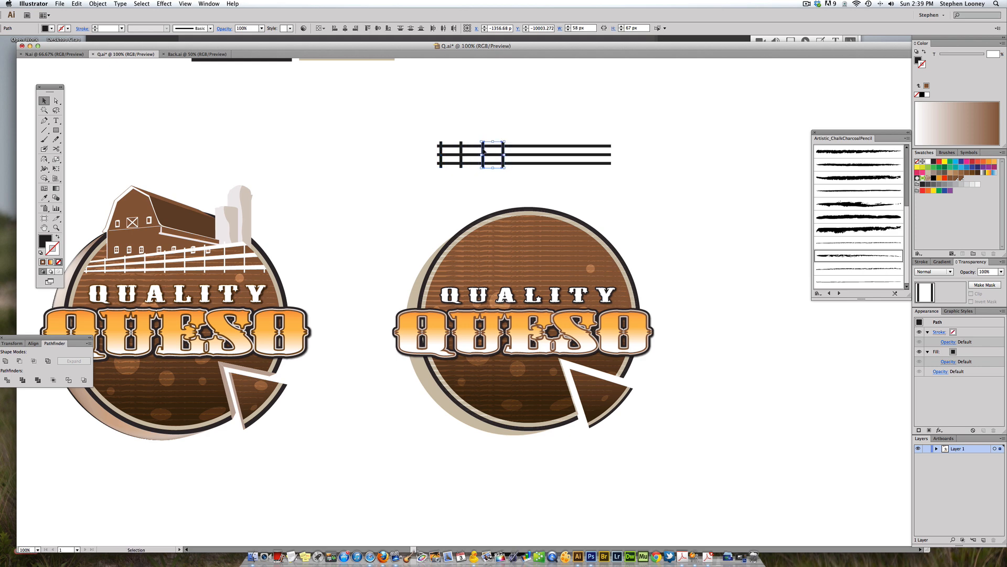
left_click_drag(431, 148, 512, 152)
left_click_drag(485, 153, 587, 150)
Step: Select the fence posts and distribute their horizontal centres evenly
left_click(556, 130)
left_click_drag(425, 114, 612, 148)
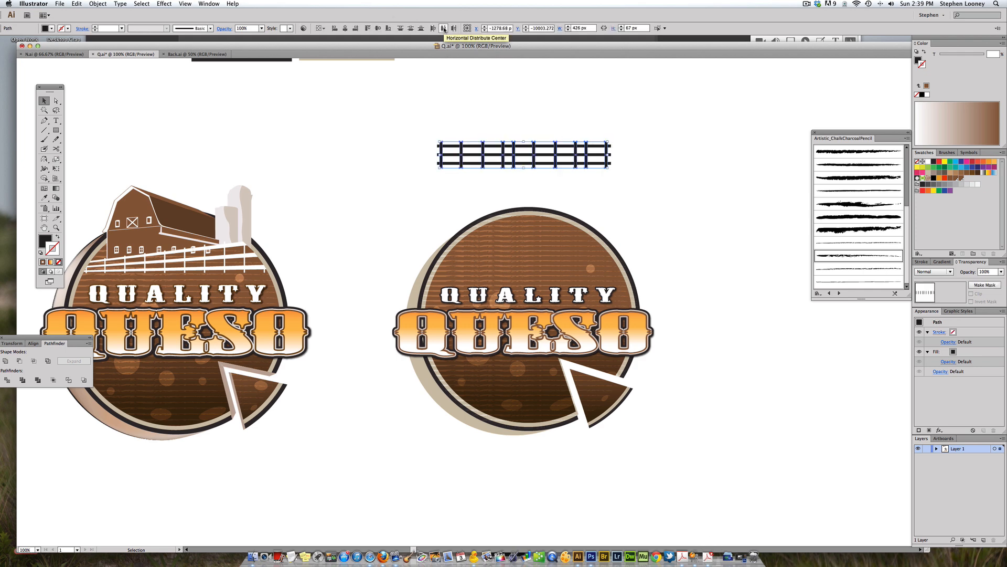
left_click(443, 29)
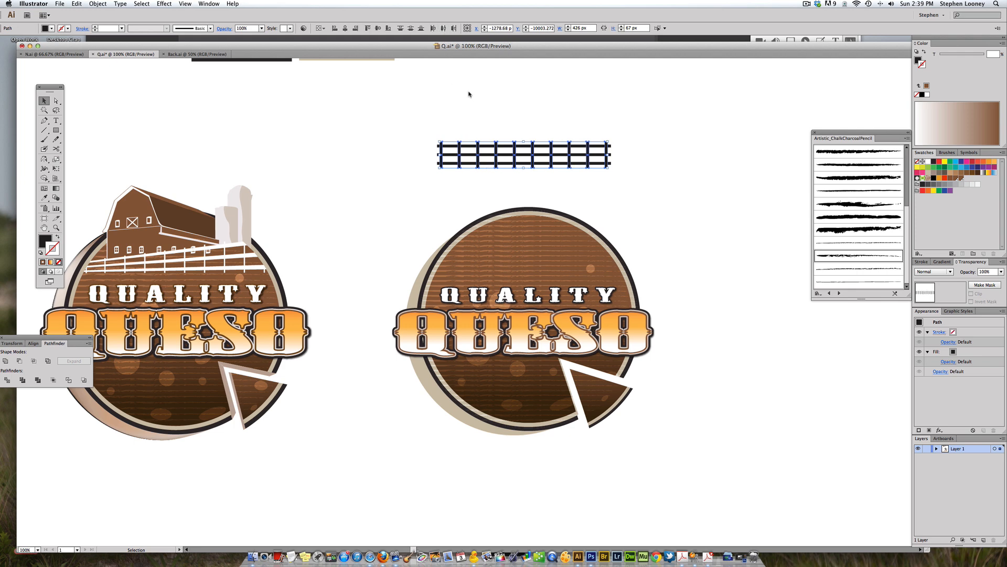
Step: Select all the bars and posts and group them into one fence
left_click(466, 95)
left_click_drag(378, 114, 624, 165)
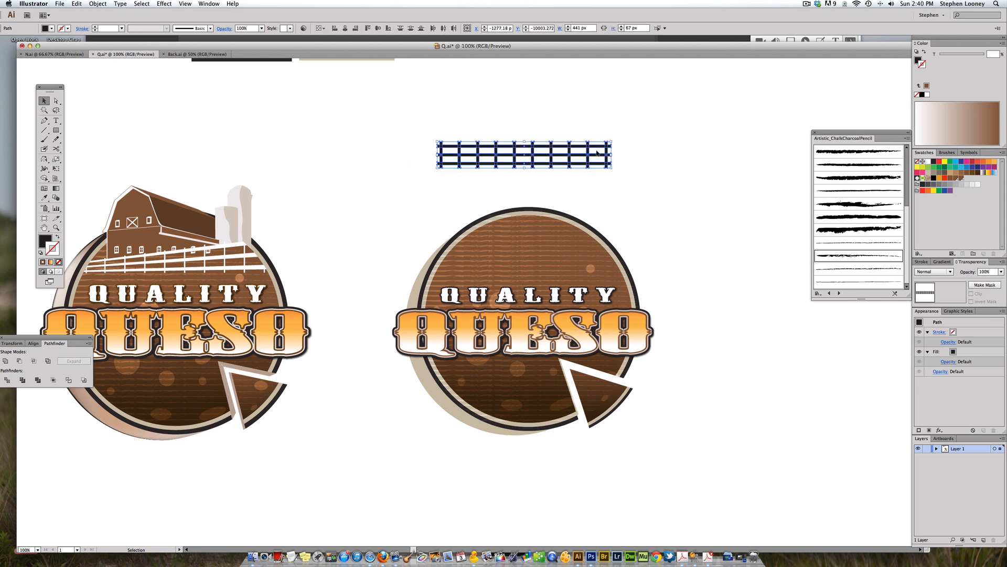
left_click(433, 127)
left_click_drag(406, 115, 661, 183)
key("ctrl+g")
Step: Move the fence group onto the top of the badge above QUALITY and fill it white
left_click(98, 3)
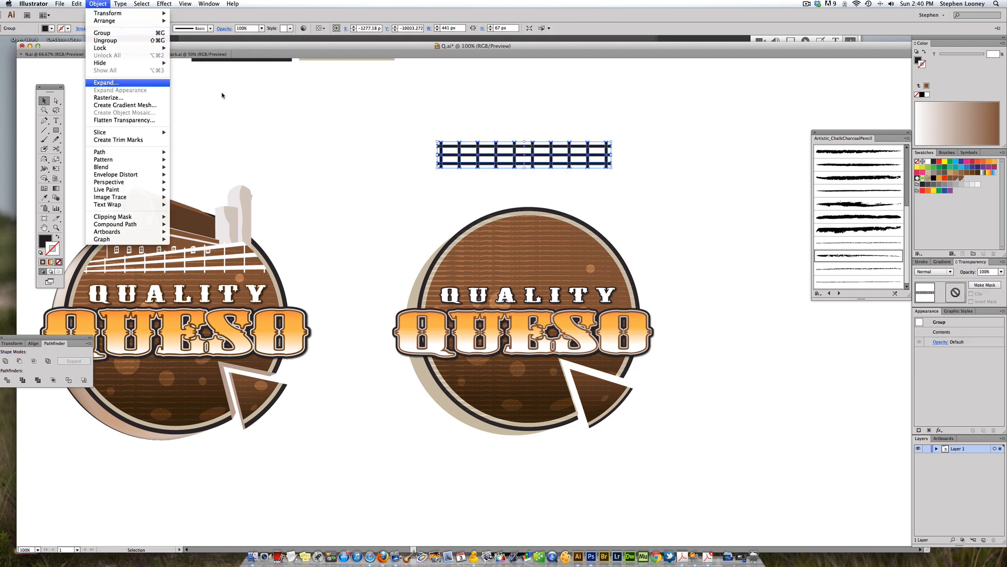
left_click(171, 85)
left_click_drag(457, 148, 461, 250)
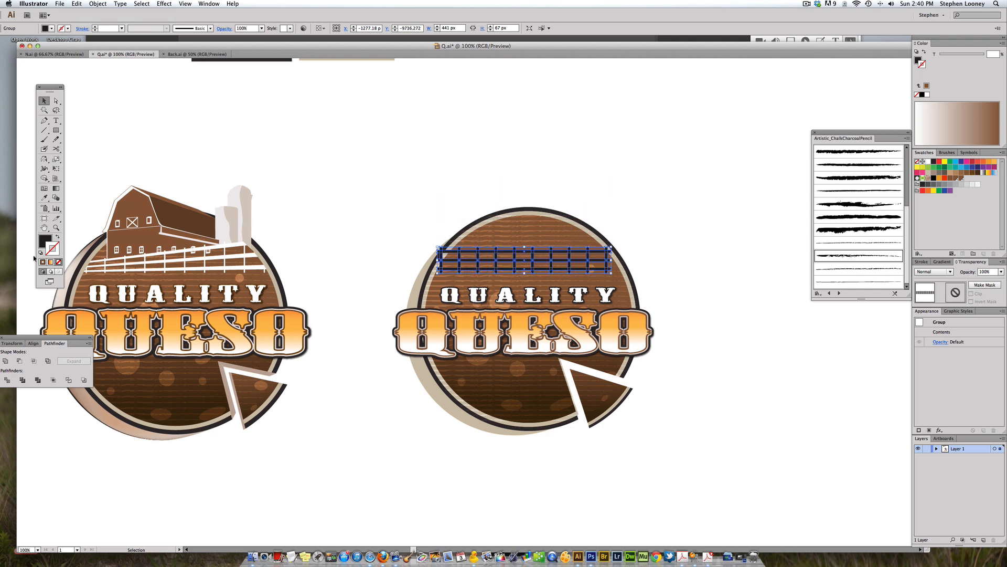
key("ctrl+shift+a")
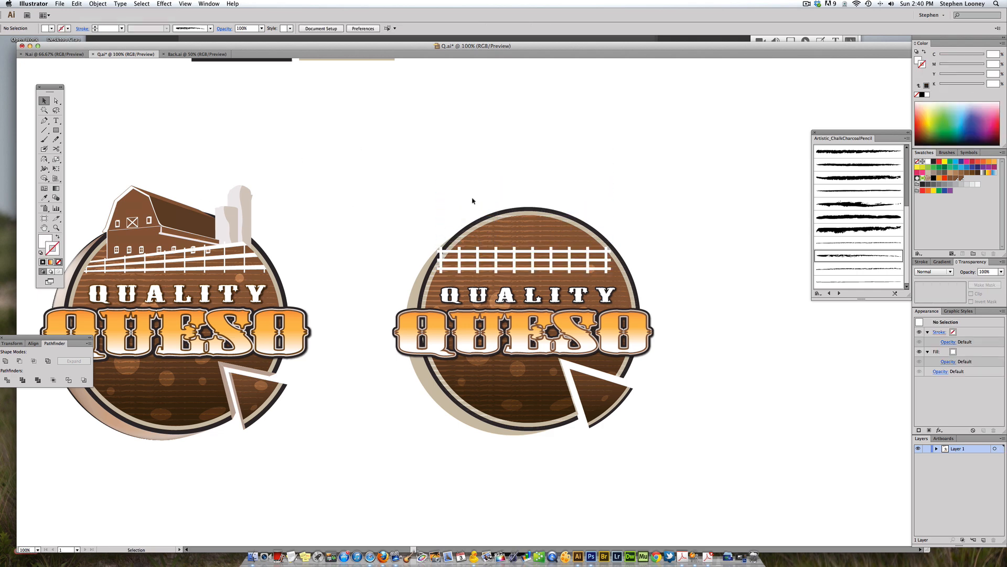
Step: Try a Free Distort on the fence raising its right end, and undo it
left_click(481, 245)
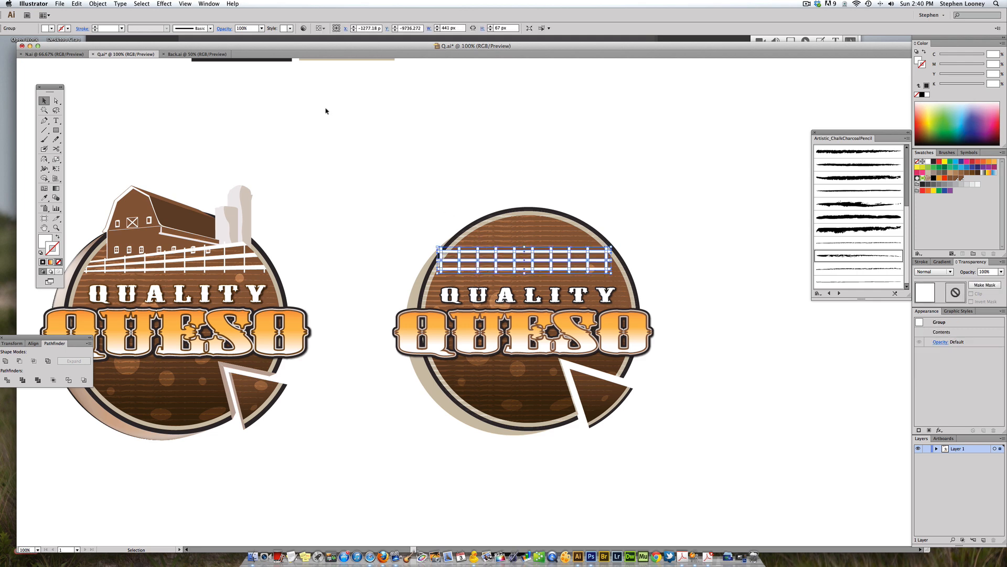
left_click(164, 3)
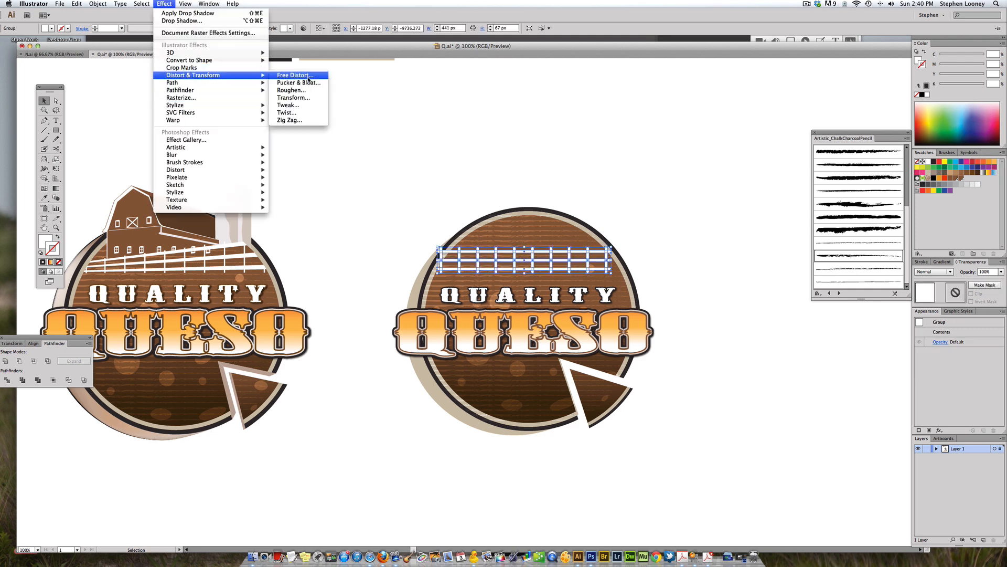
left_click(306, 80)
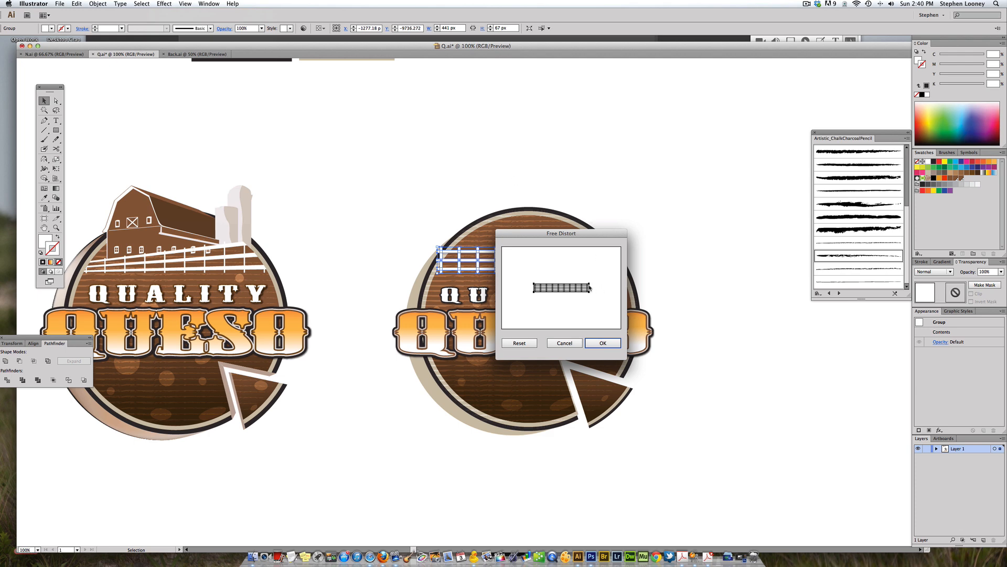
left_click_drag(590, 285, 590, 279)
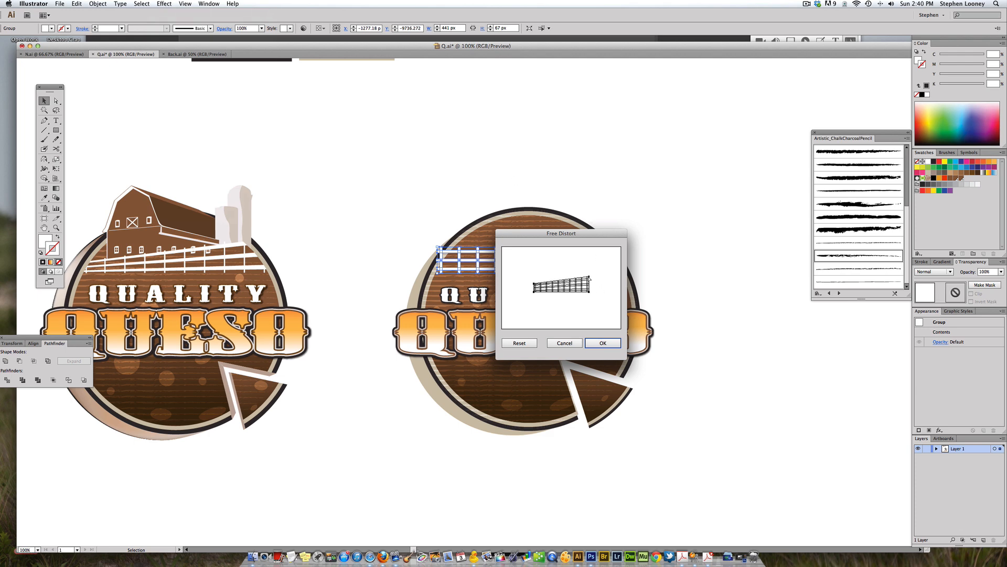
left_click(601, 342)
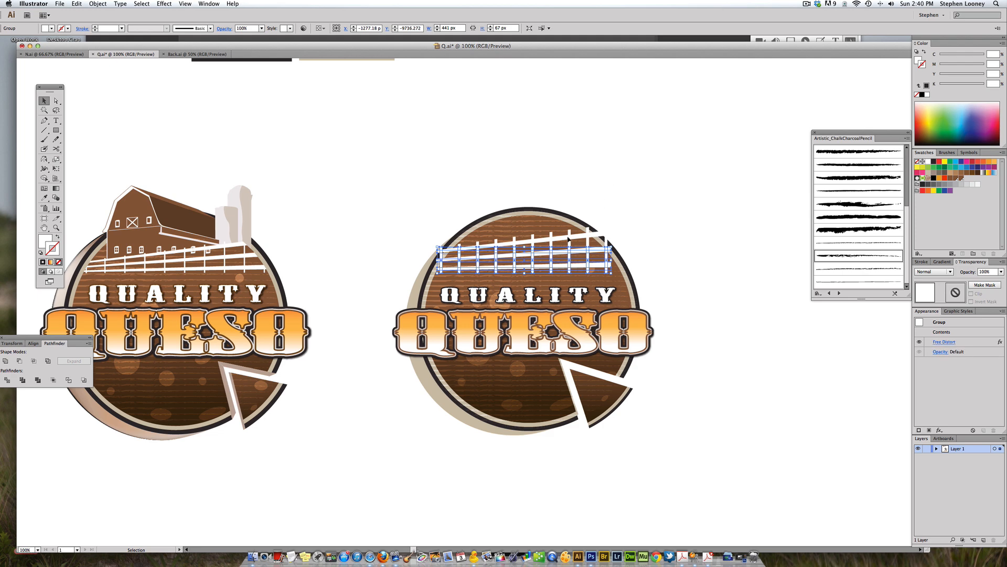
key("super+z")
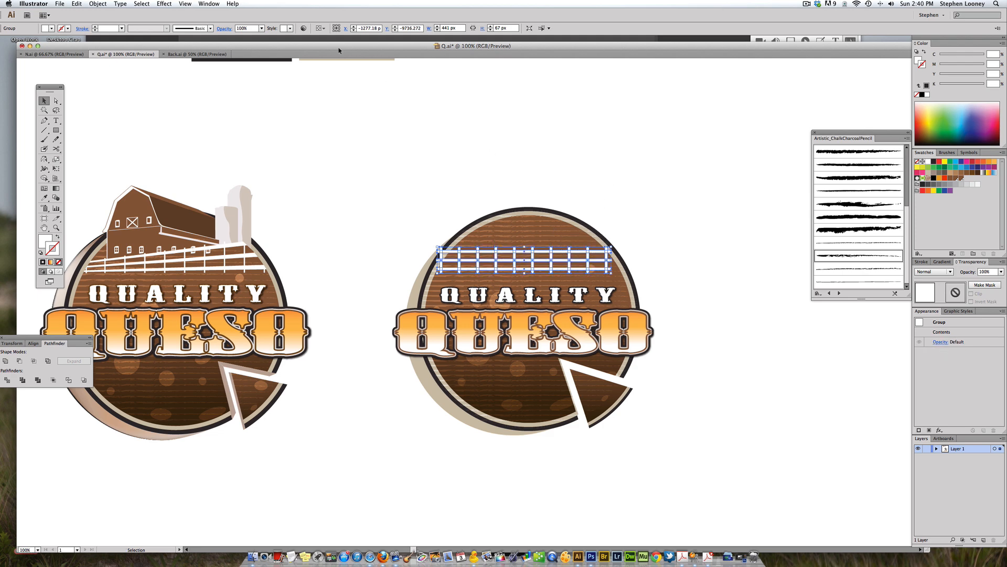
Step: Apply Free Distort to the fence, raising its right end higher so it slopes upward
left_click(164, 4)
left_click(180, 21)
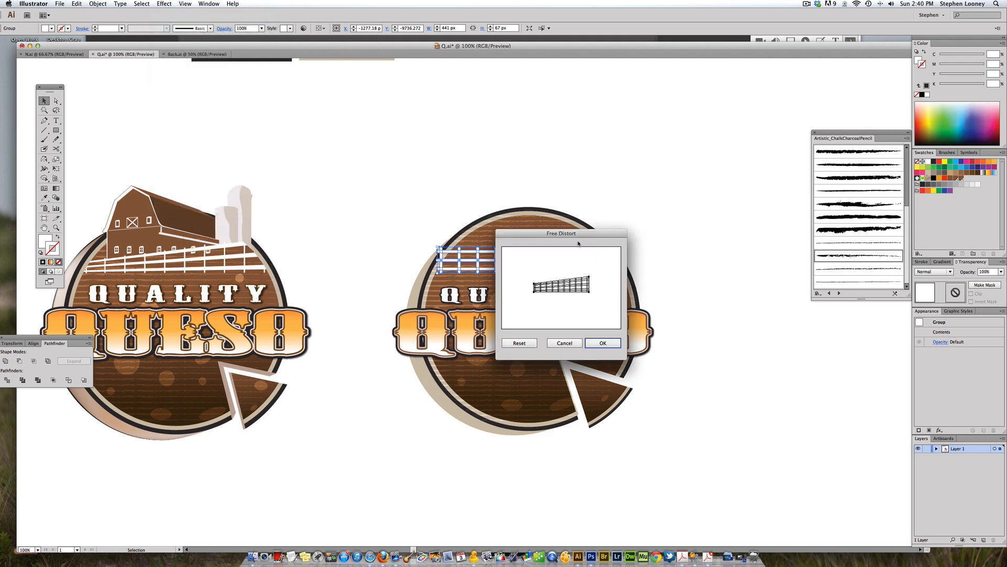
left_click_drag(590, 278, 591, 270)
left_click(602, 342)
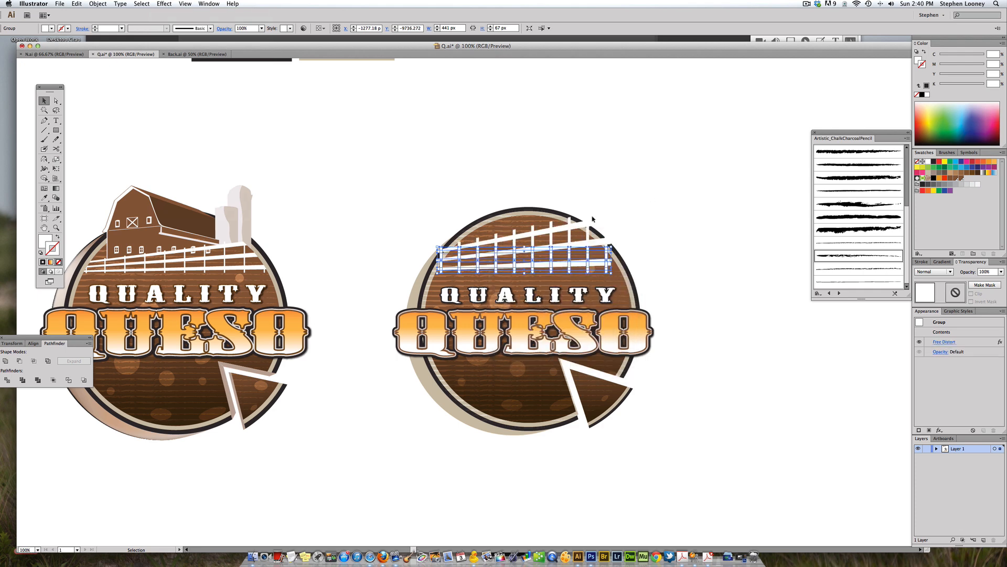
Step: Squash the fence vertically to about 42 px tall with Free Transform
key("e")
left_click_drag(524, 247, 523, 257)
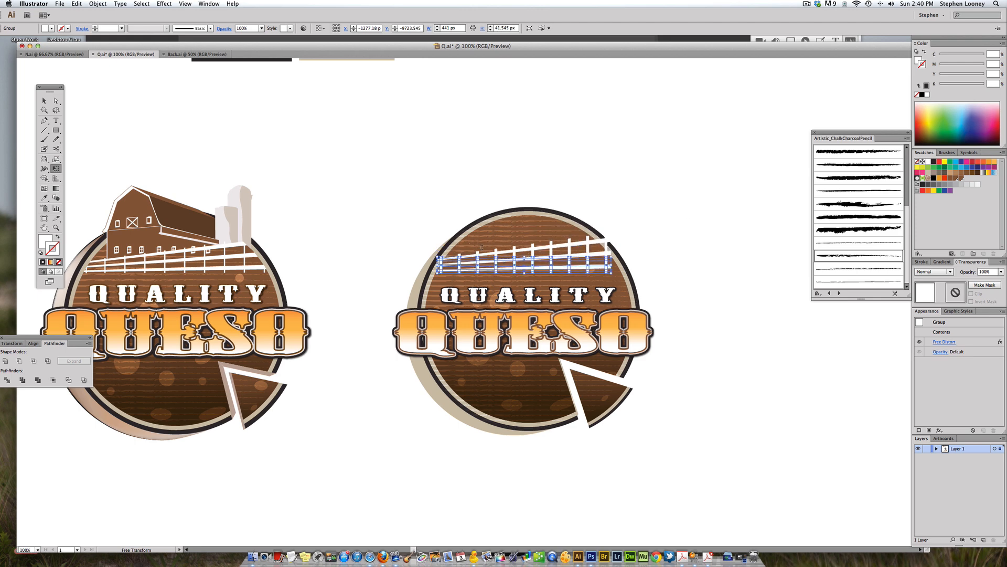
key("v")
left_click(659, 255)
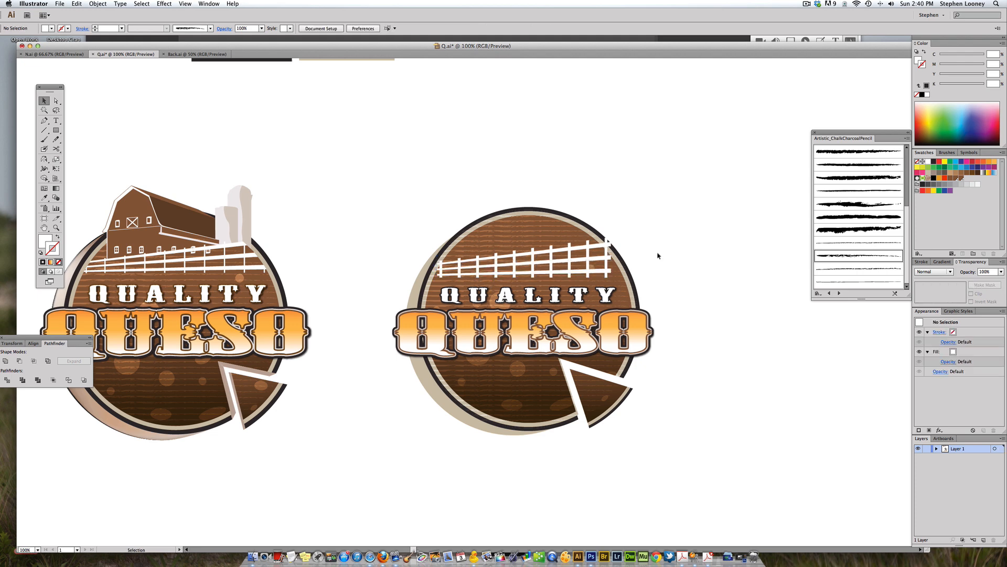
Step: Stretch the fence horizontally to about 489 px wide so it spans the badge
left_click(610, 269)
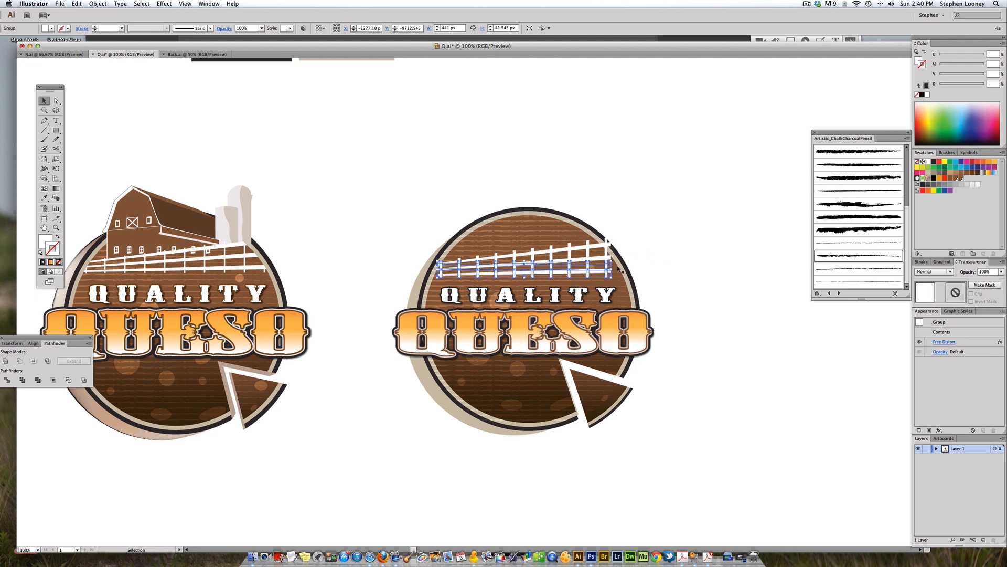
key("a")
left_click(602, 251)
key("v")
left_click(606, 258)
left_click_drag(613, 270, 622, 269)
left_click(652, 255)
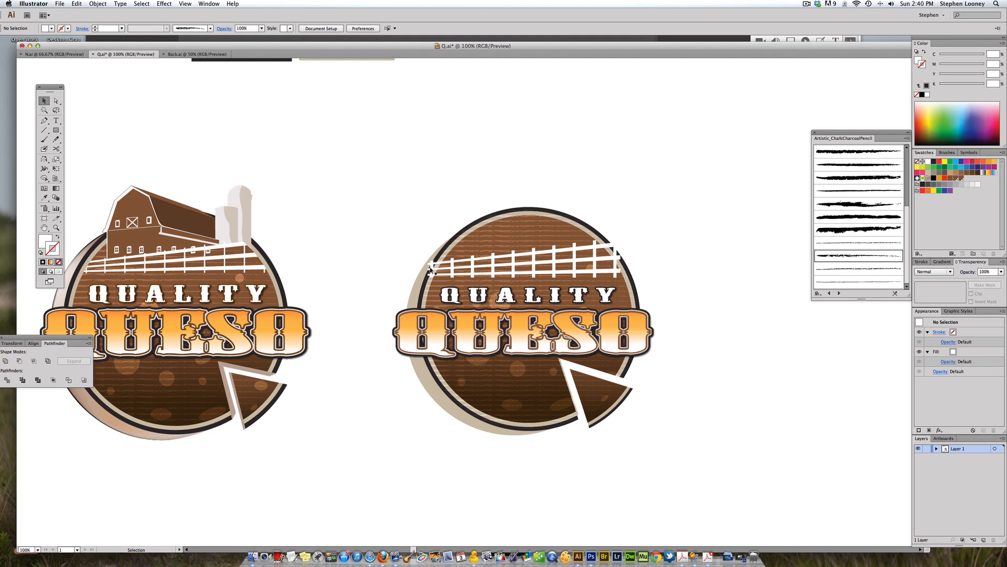
left_click(433, 270)
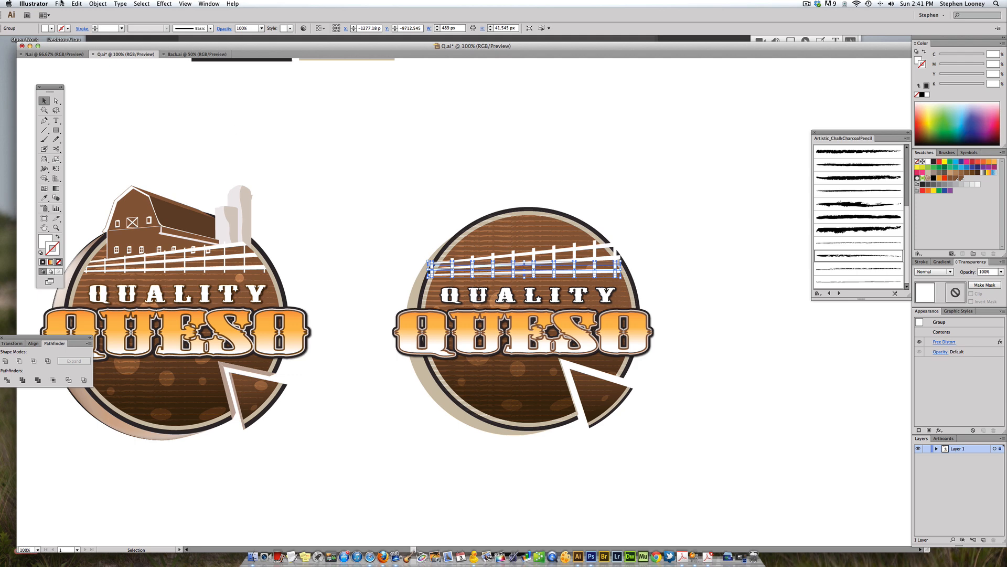
Step: Expand the fence's appearance to make the distortion permanent
left_click(97, 5)
left_click(124, 91)
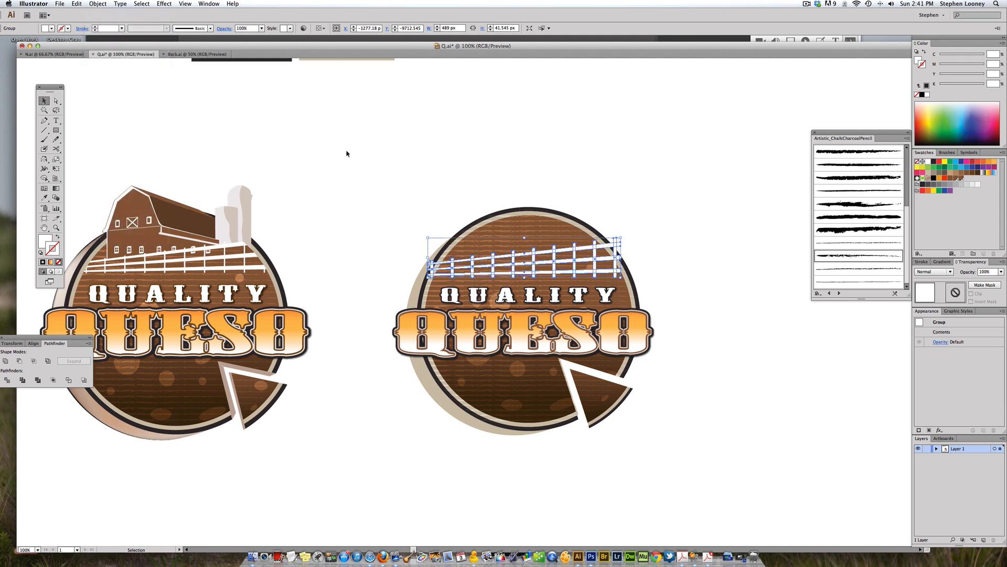
left_click(401, 182)
left_click_drag(355, 171, 671, 352)
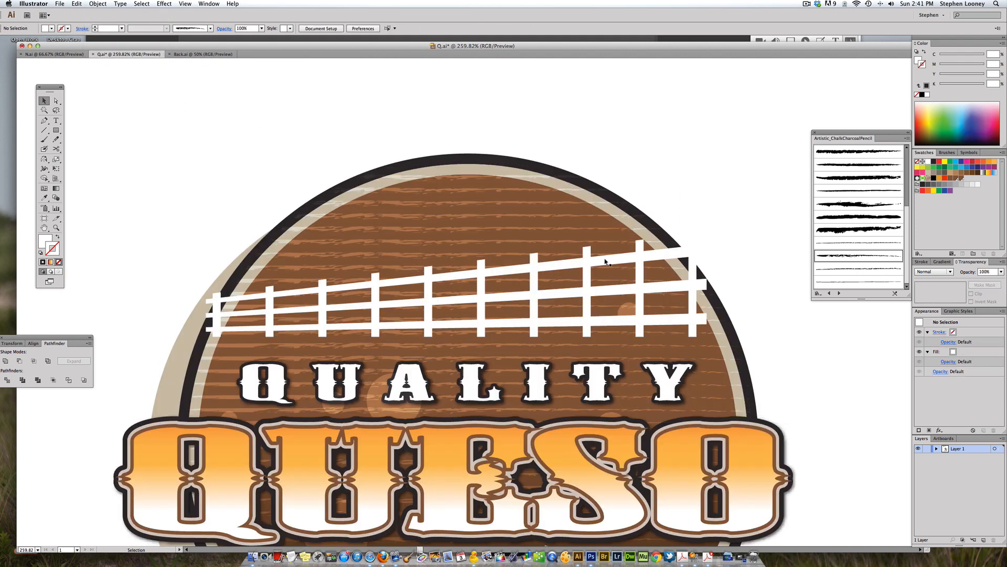
left_click(597, 262)
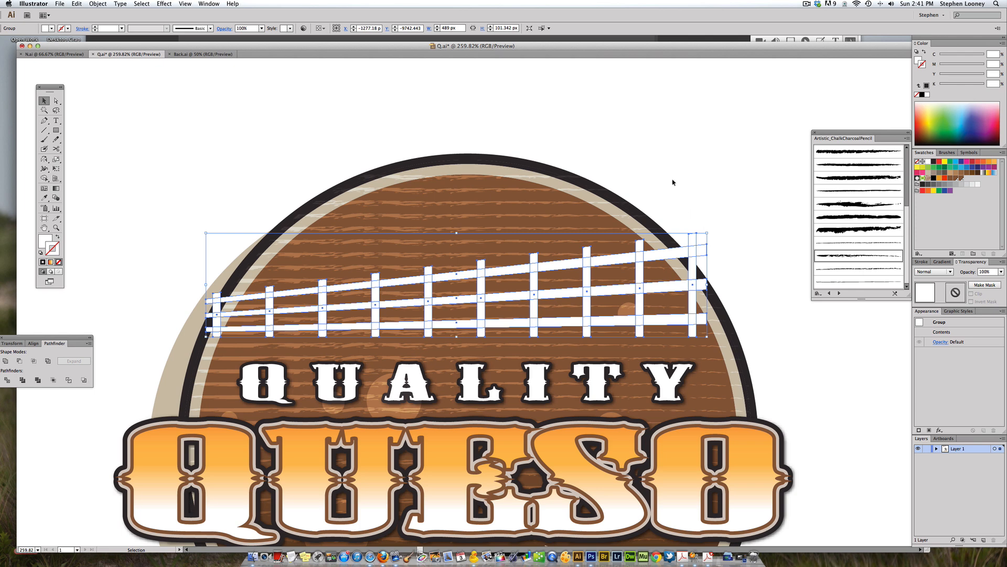
key("a")
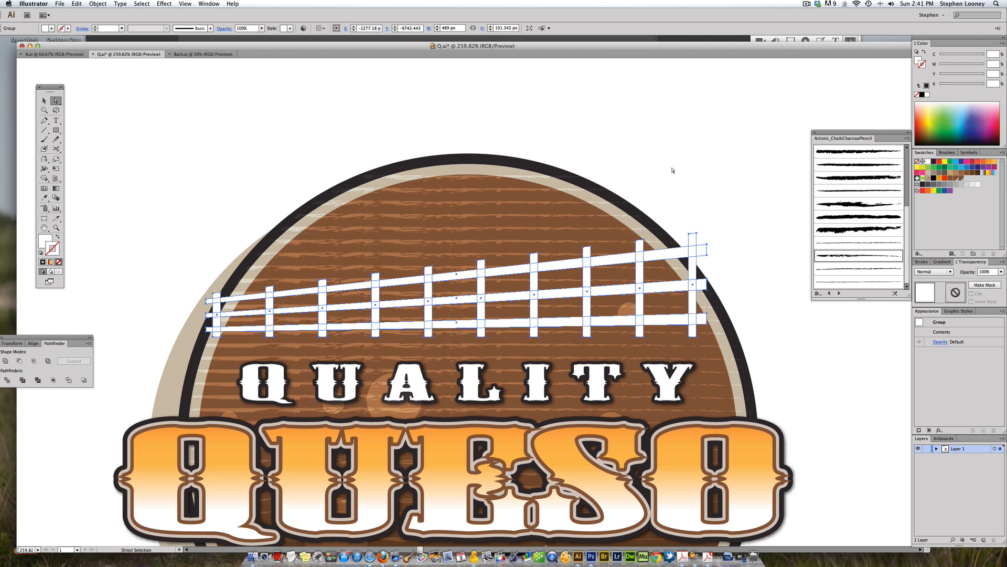
left_click(673, 171)
Step: Draw a curved shape with the Pen tool over the fence's right end along the badge edge, filled red
left_click(44, 120)
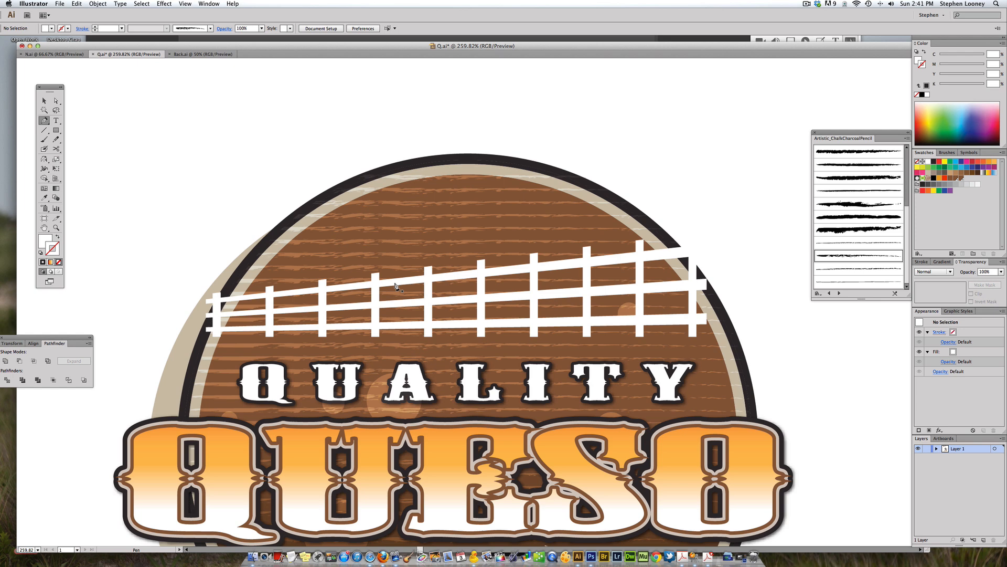
left_click(651, 246)
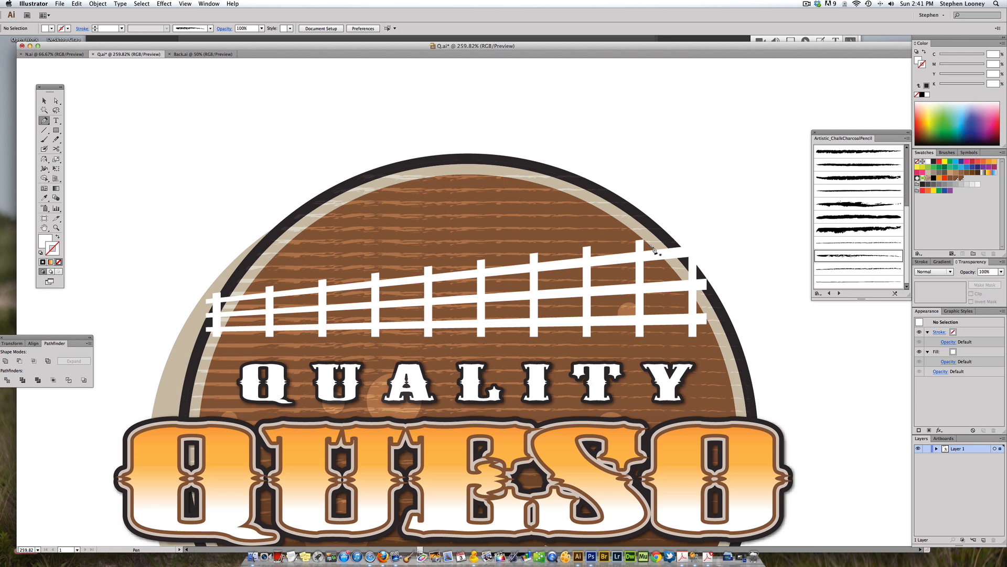
left_click(686, 285)
left_click_drag(709, 326, 716, 338)
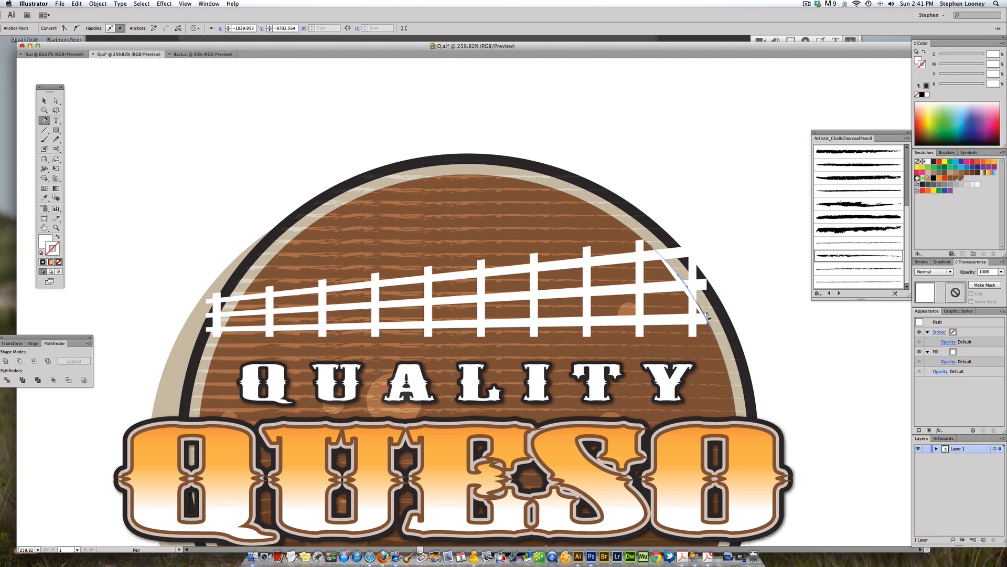
left_click_drag(758, 292, 756, 225)
left_click_drag(677, 181, 656, 190)
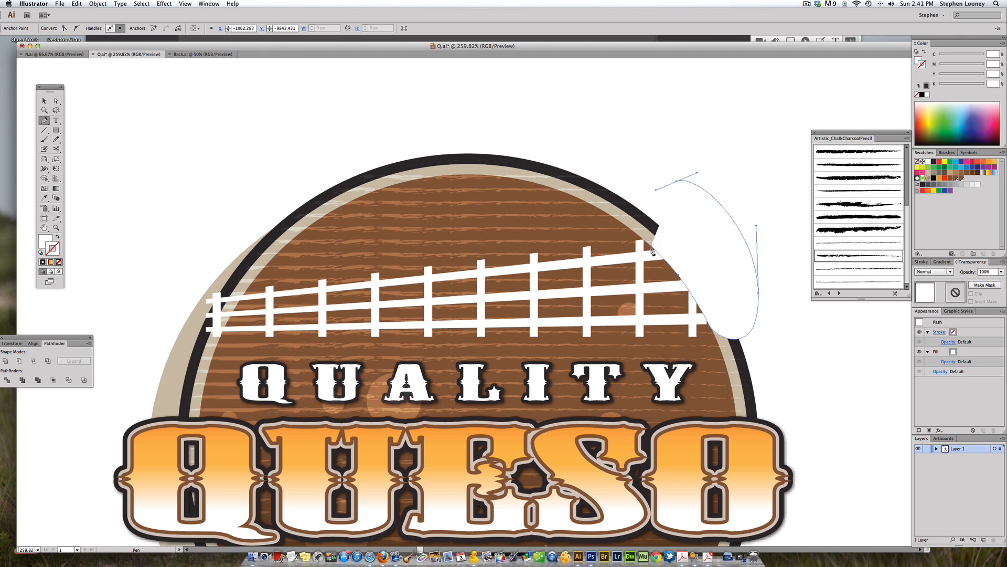
left_click(652, 247)
left_click(941, 165)
left_click(57, 237)
left_click(58, 261)
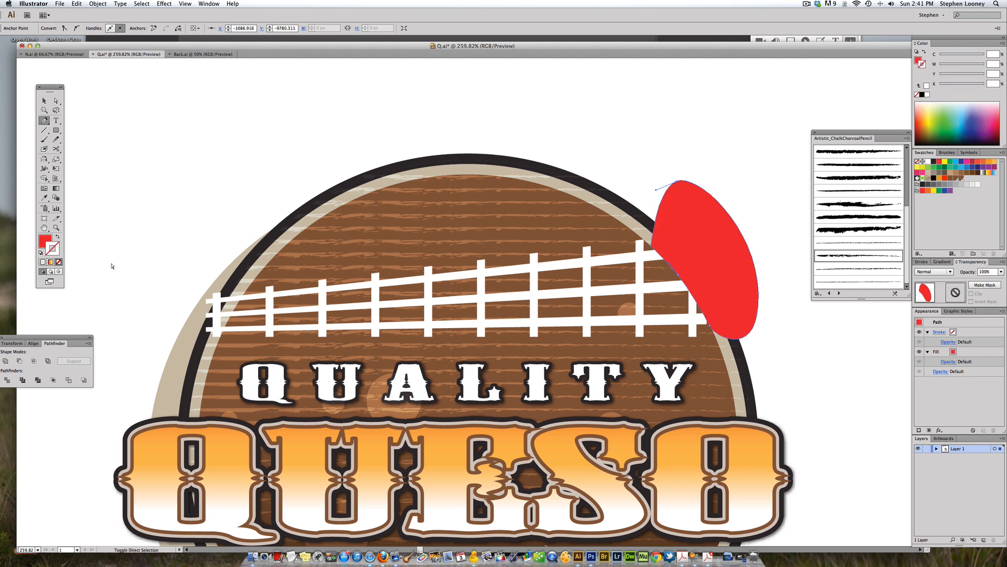
Step: Send the red shape backward behind the fence
left_click(98, 4)
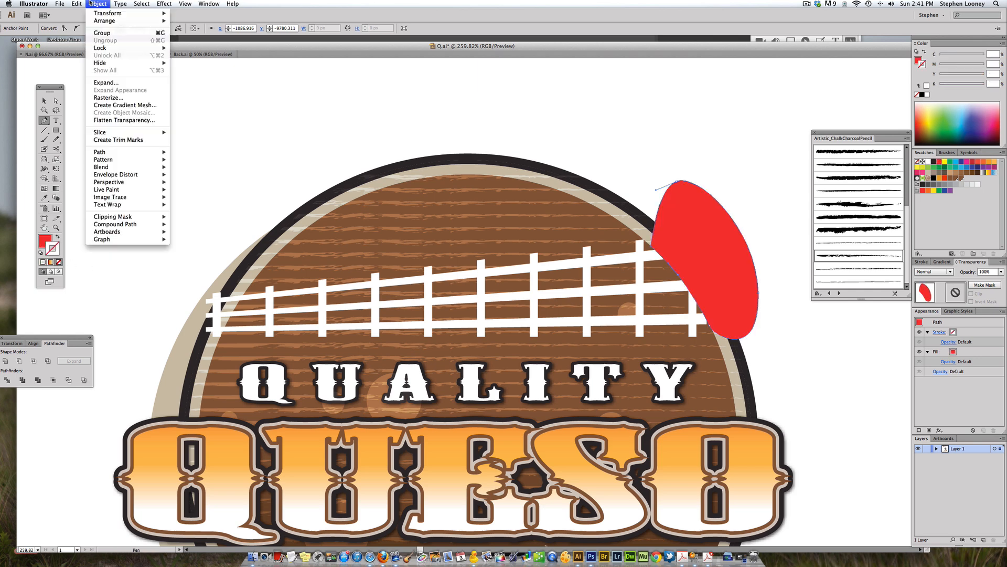
mouse_move(105, 21)
left_click(205, 43)
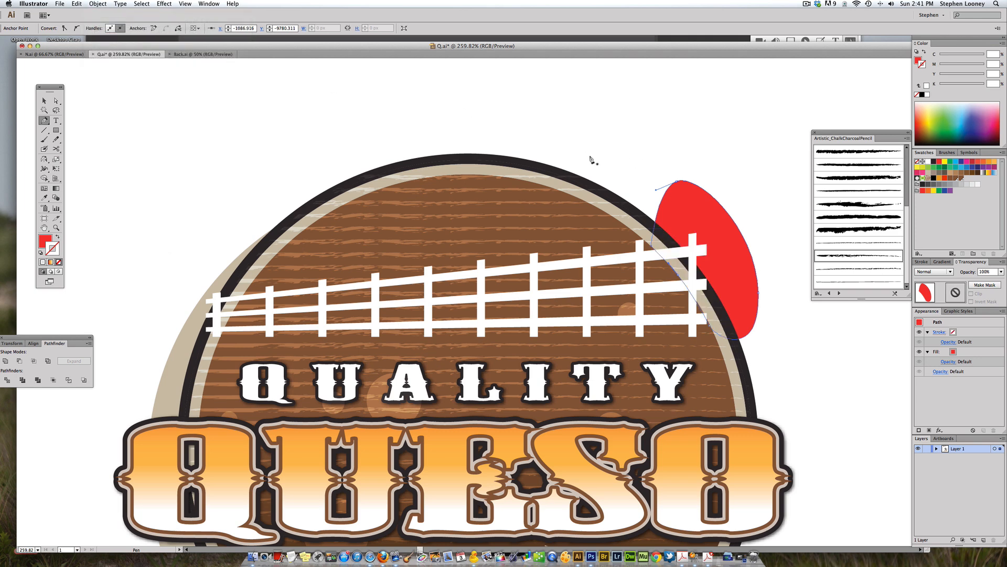
Step: Ungroup the fence so its rails and posts become separate paths
key("v")
left_click(631, 138)
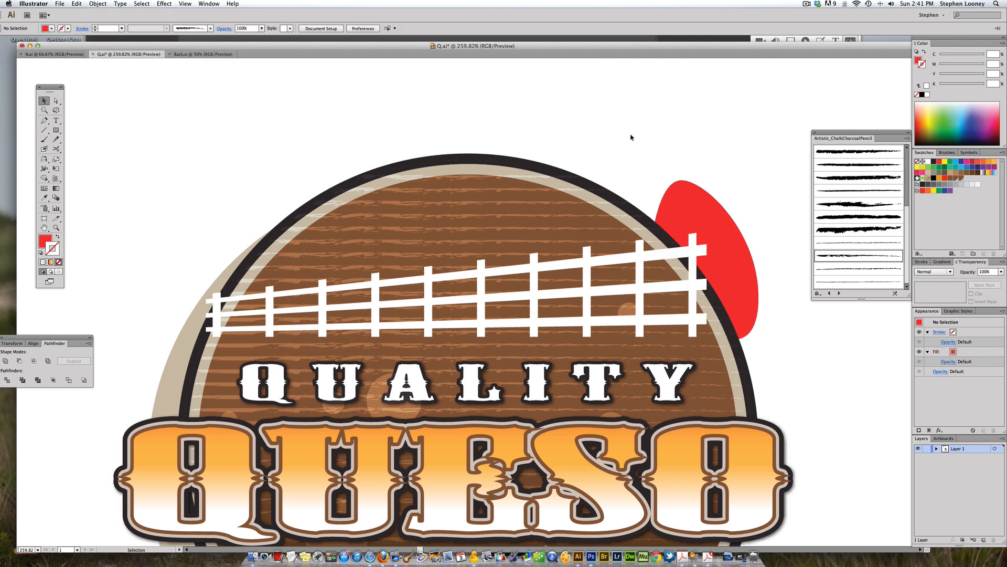
left_click(696, 204)
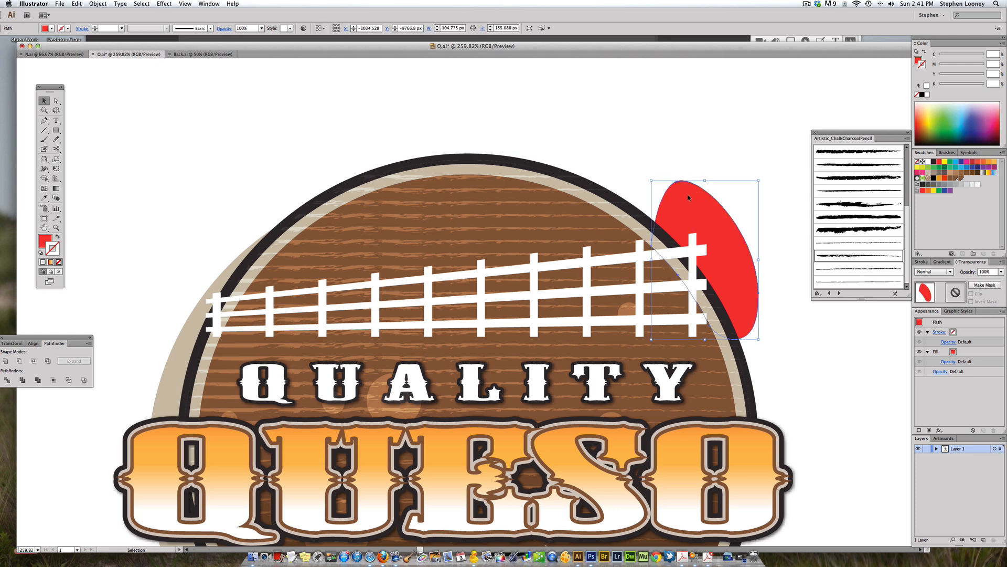
left_click(694, 250, "shift")
left_click(679, 142)
key("a")
left_click(694, 217)
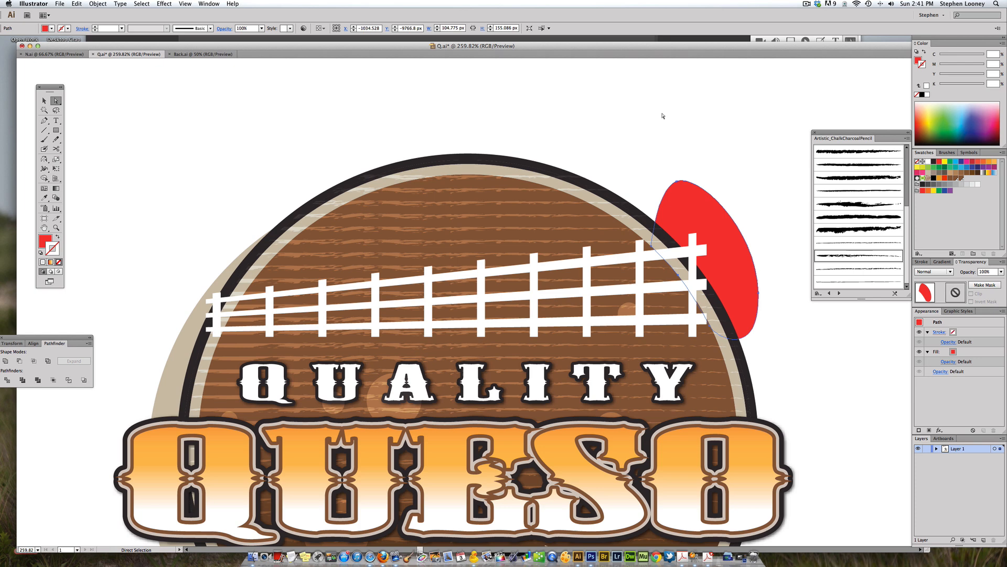
key("v")
left_click(649, 147)
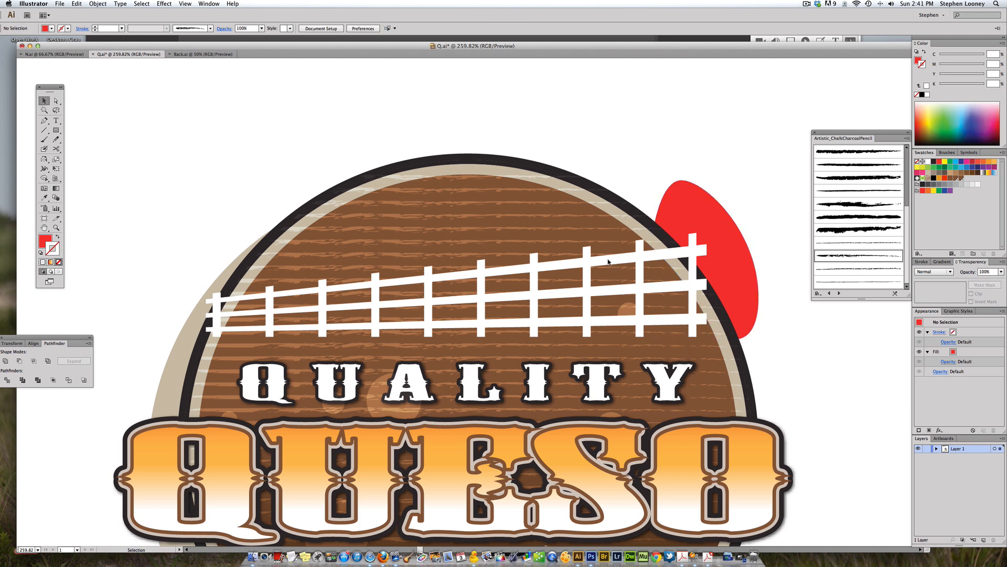
left_click(608, 261)
left_click(98, 4)
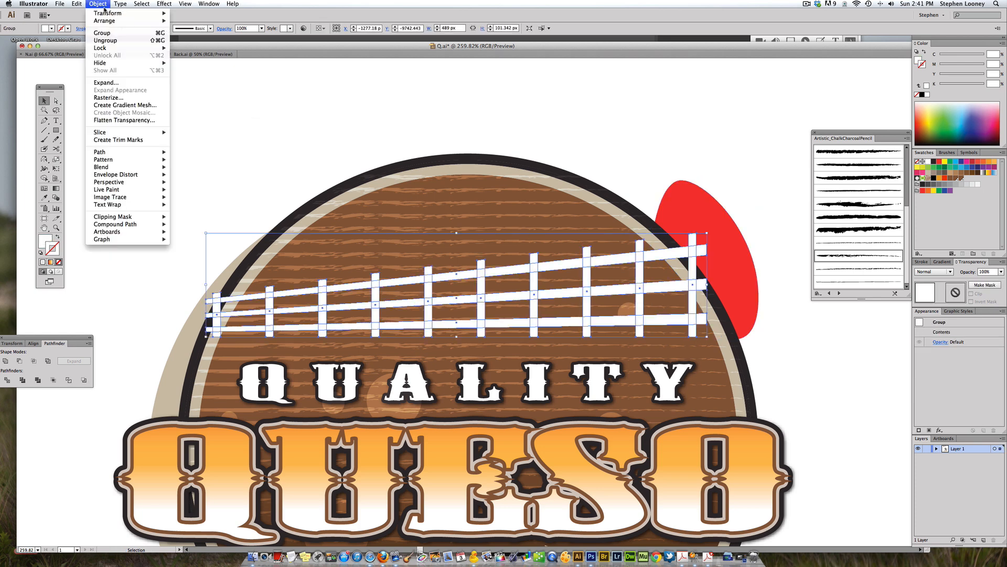
left_click(111, 41)
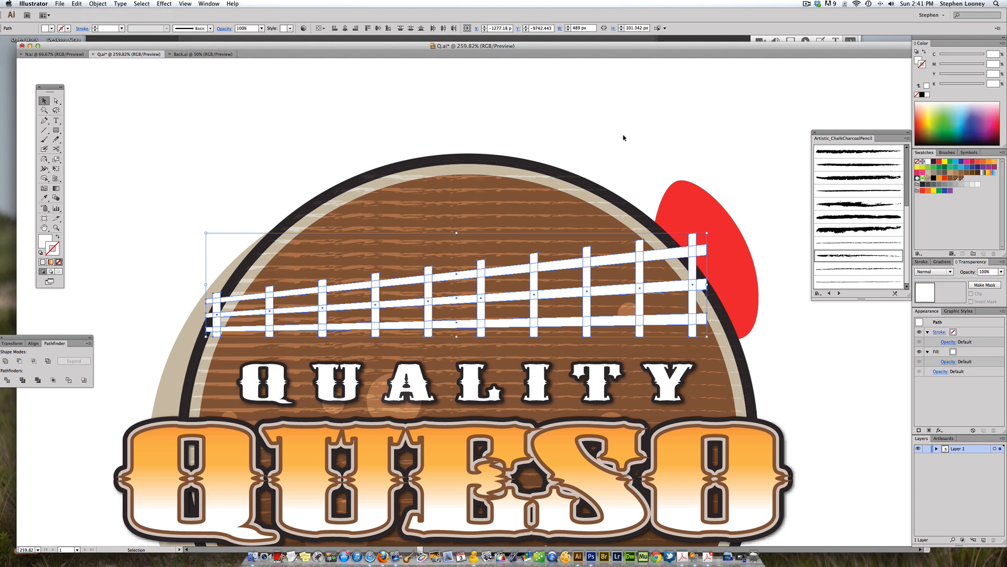
Step: Try trimming the fence's rightmost post to the badge edge using the red shape with Minus Back, then undo it
left_click(621, 130)
left_click(697, 210)
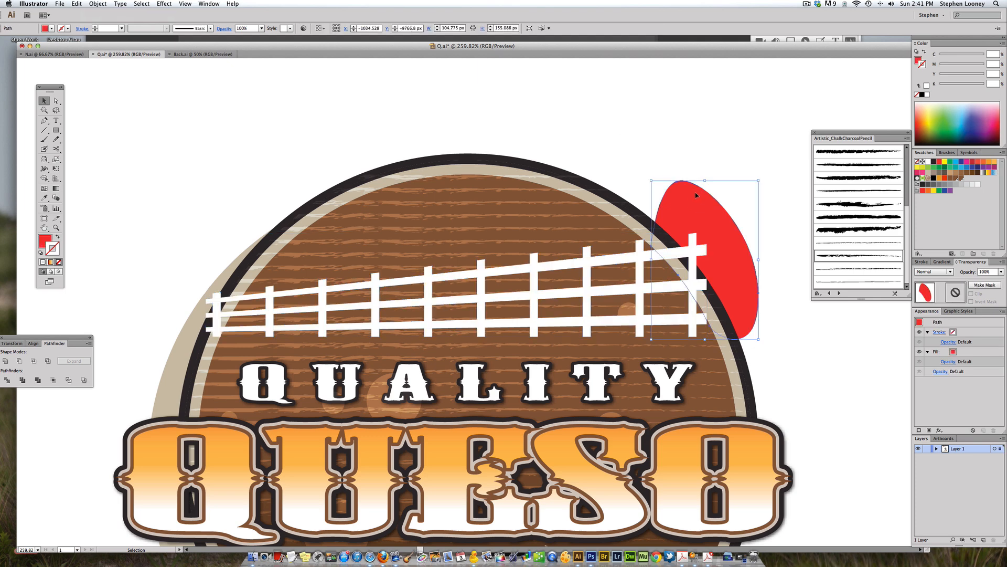
left_click(715, 166)
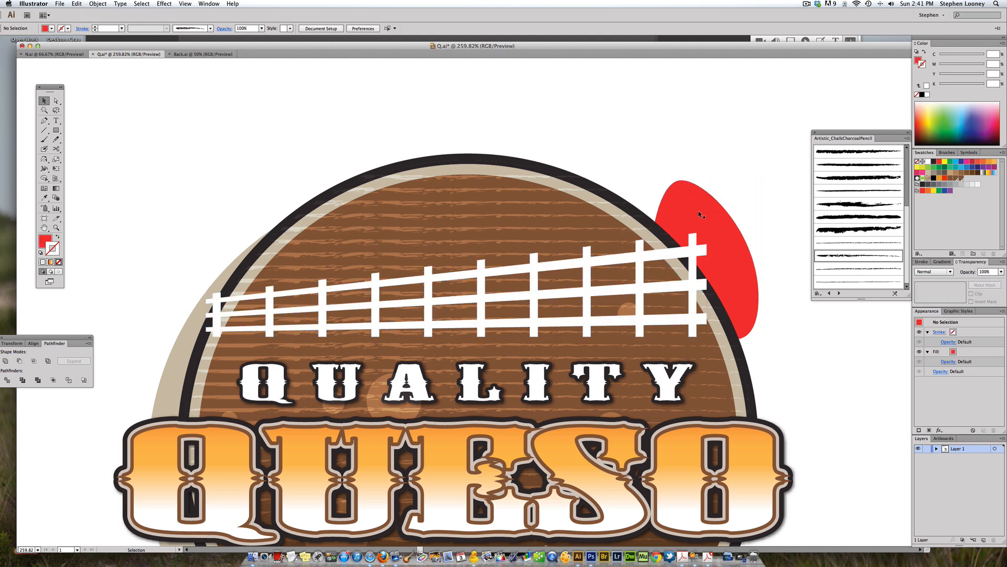
left_click(701, 213)
left_click(692, 242, "shift")
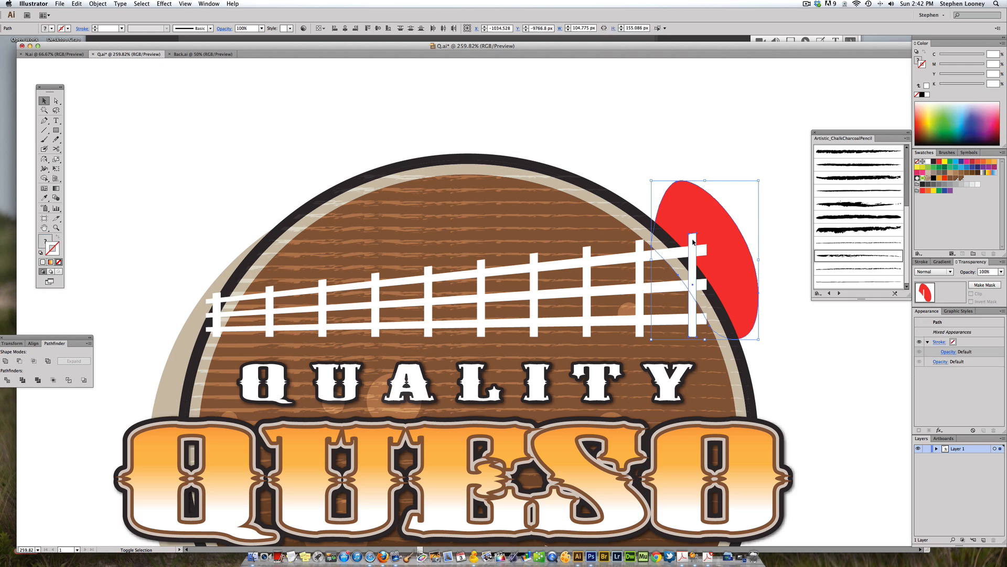
left_click(85, 380)
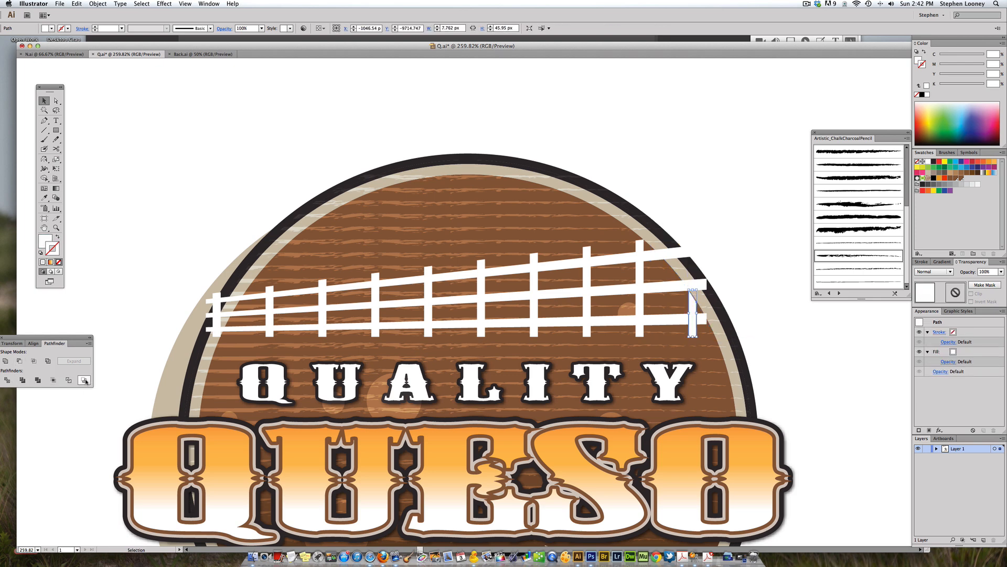
left_click(678, 167)
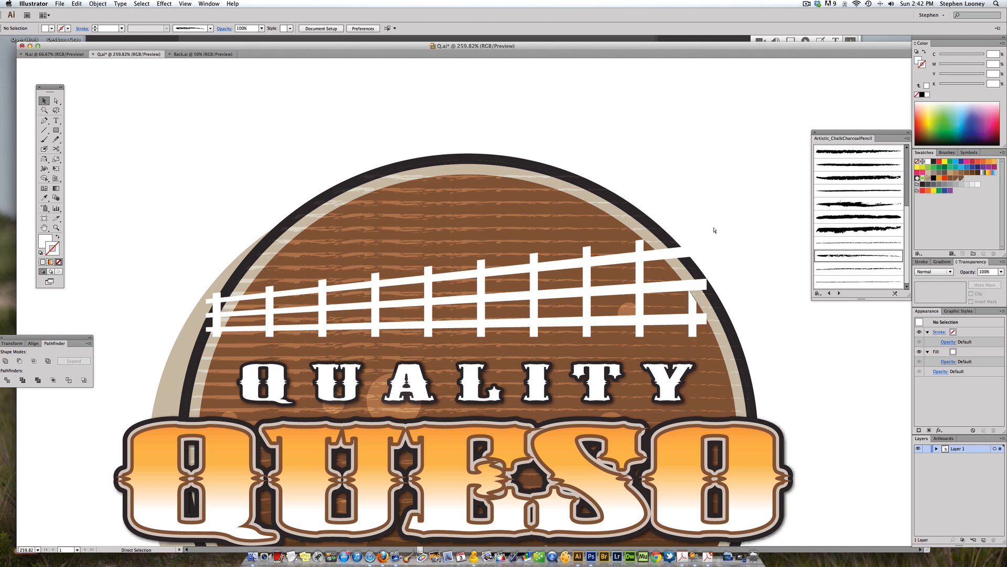
key("super+z")
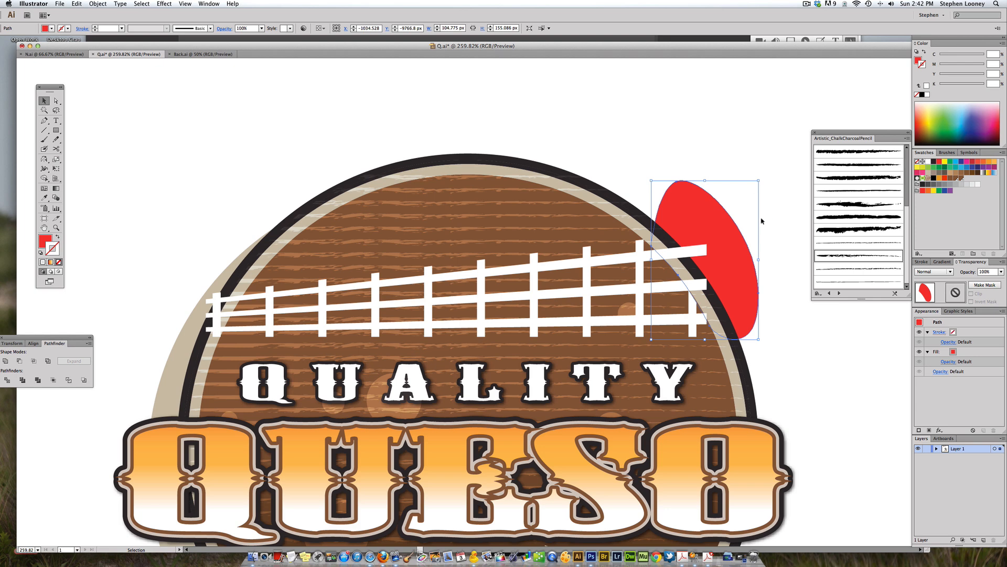
Step: Trim the fence's top and middle rails with the red shape using Minus Back, pasting the shape back in behind between cuts
left_click(688, 258, "shift")
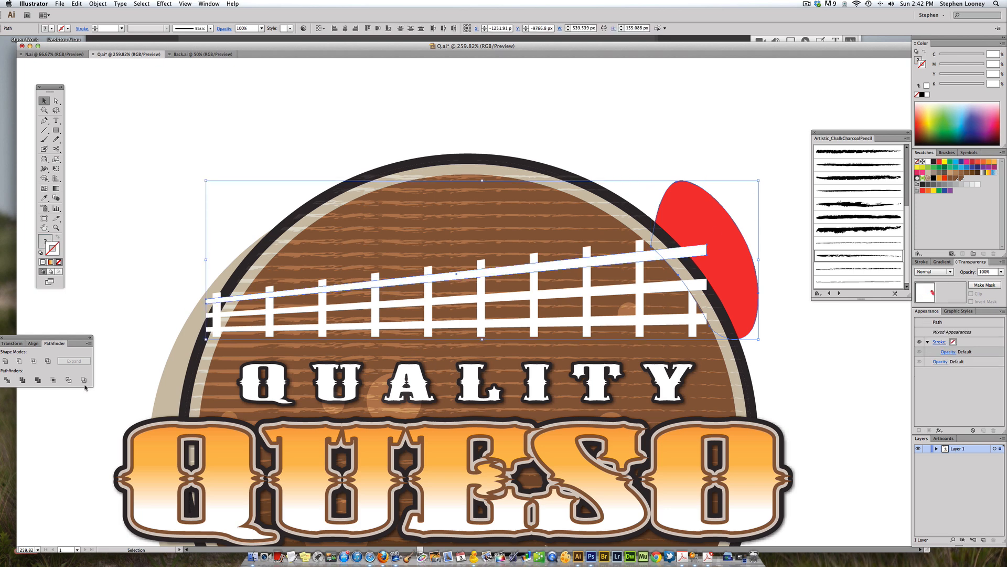
left_click(684, 163)
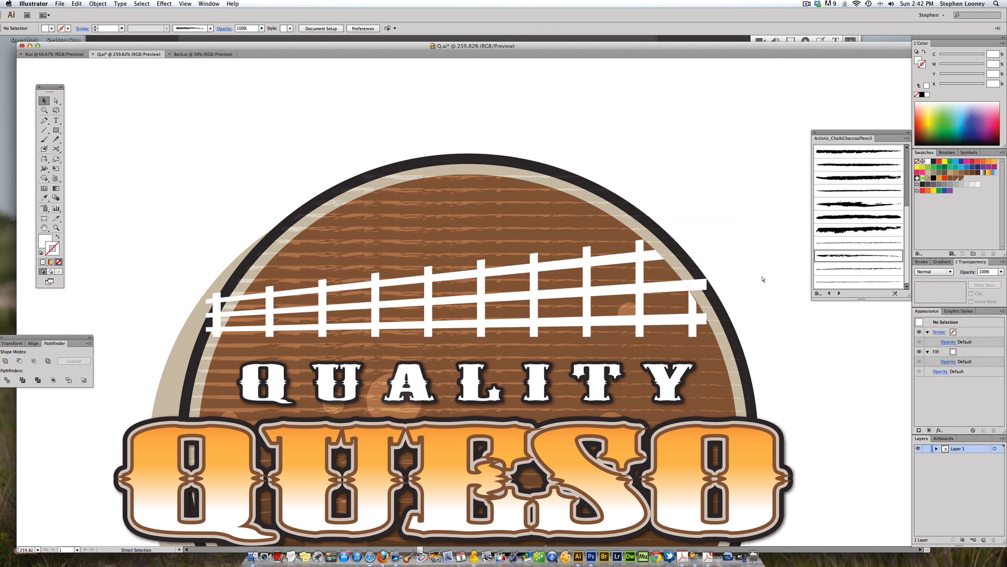
key("super+b")
left_click(700, 286, "shift")
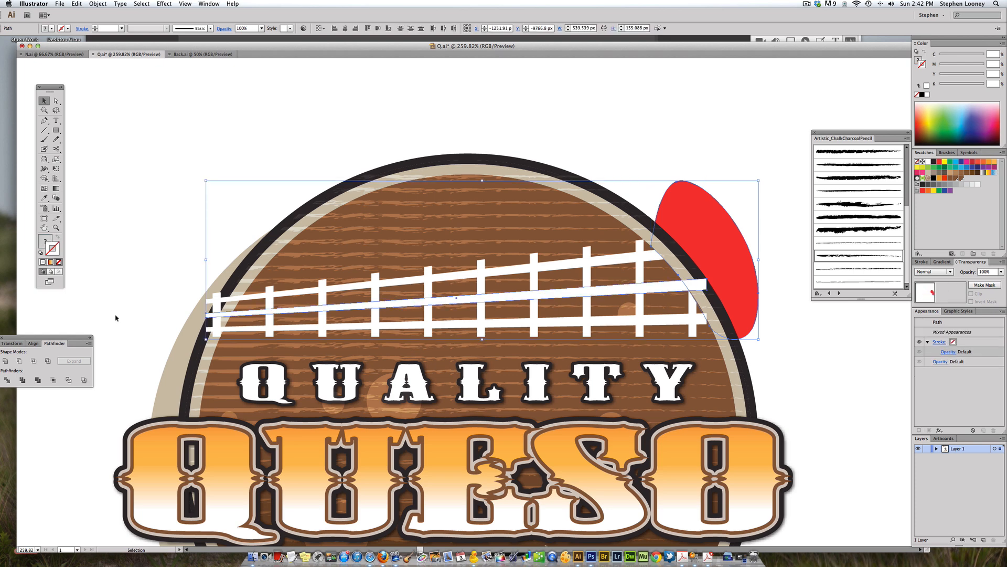
left_click(84, 381)
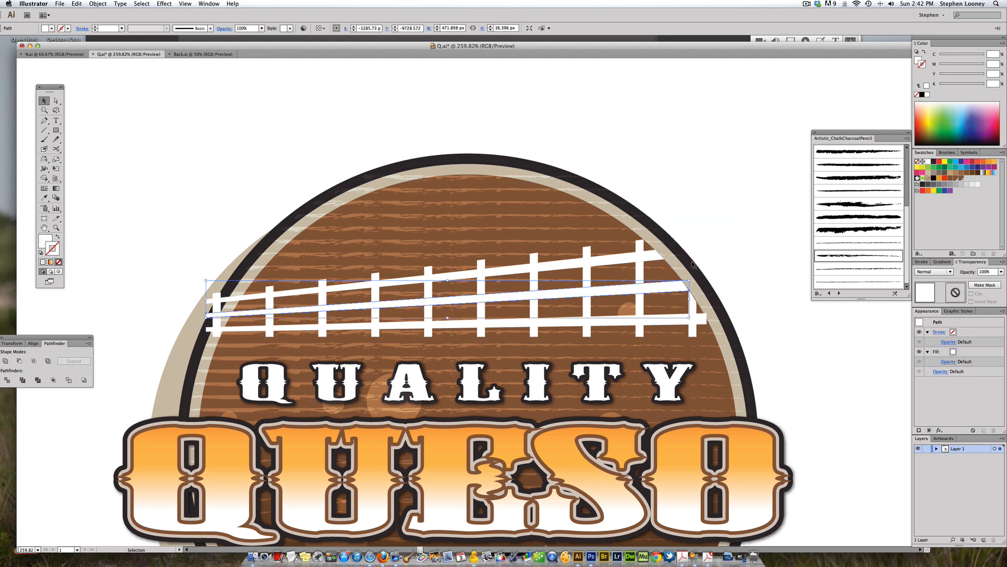
Step: Paste the red shape back in behind and trim the fence's bottom rail with Minus Back
left_click(731, 262)
key("super+b")
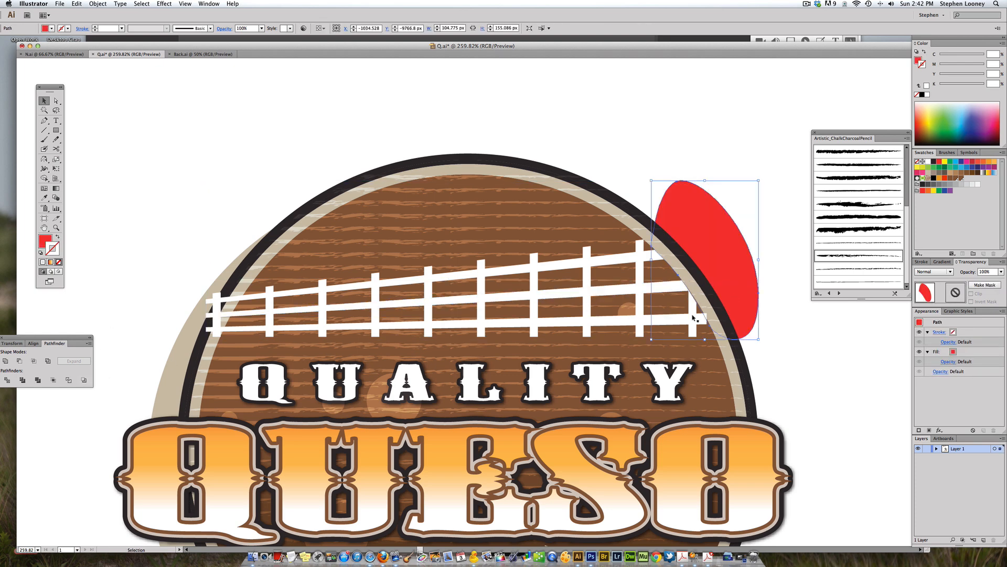
left_click(700, 320, "shift")
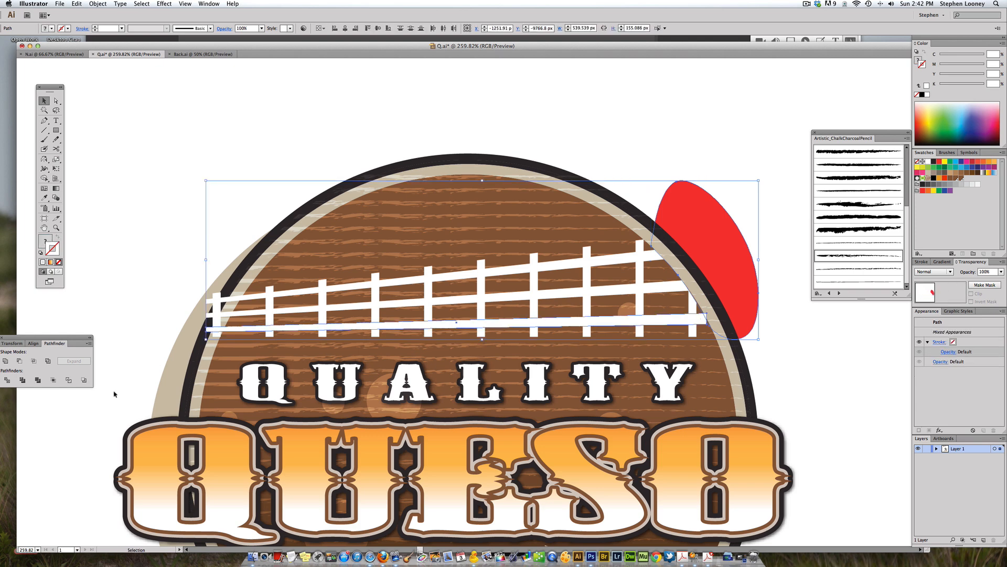
left_click(84, 380)
left_click(207, 242)
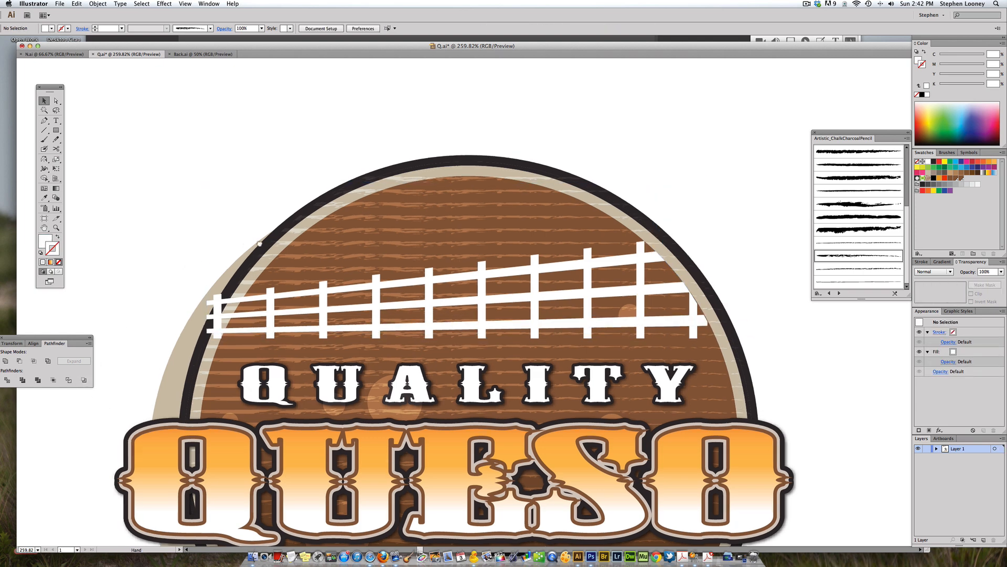
Step: Draw a red triangular shape with the Pen tool over the fence's left end and send it to the back
scroll(259, 237, "left", 3)
left_click(44, 121)
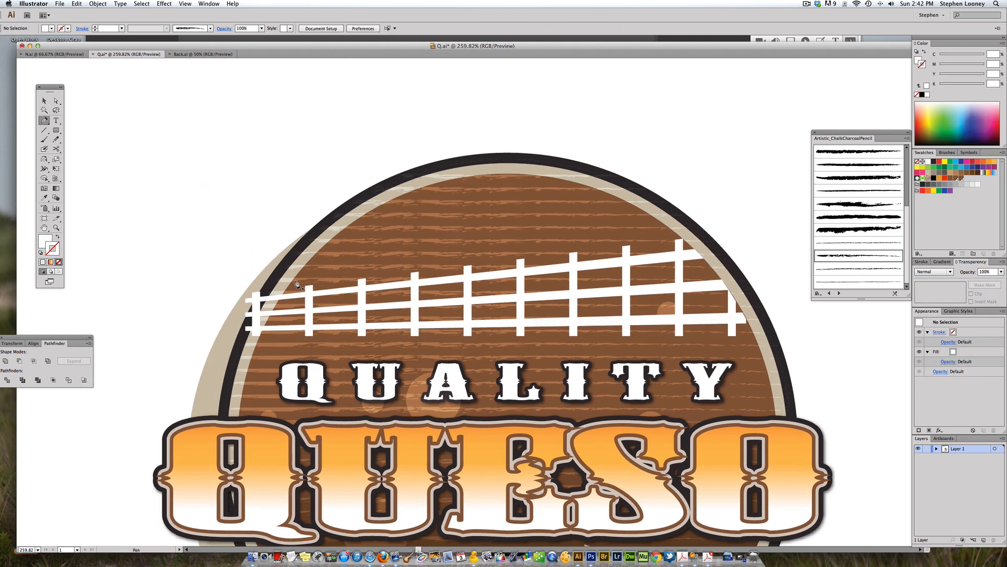
mouse_move(261, 332)
left_mouse_down()
mouse_move(257, 349)
mouse_move(260, 335)
left_mouse_up()
key("super+z")
left_click(255, 346)
left_click(178, 267)
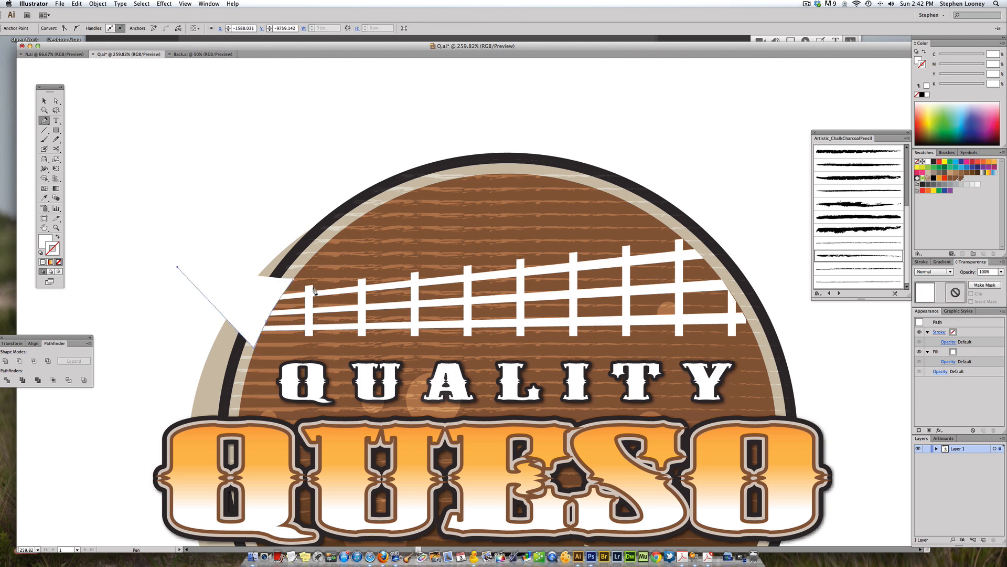
left_click(294, 282)
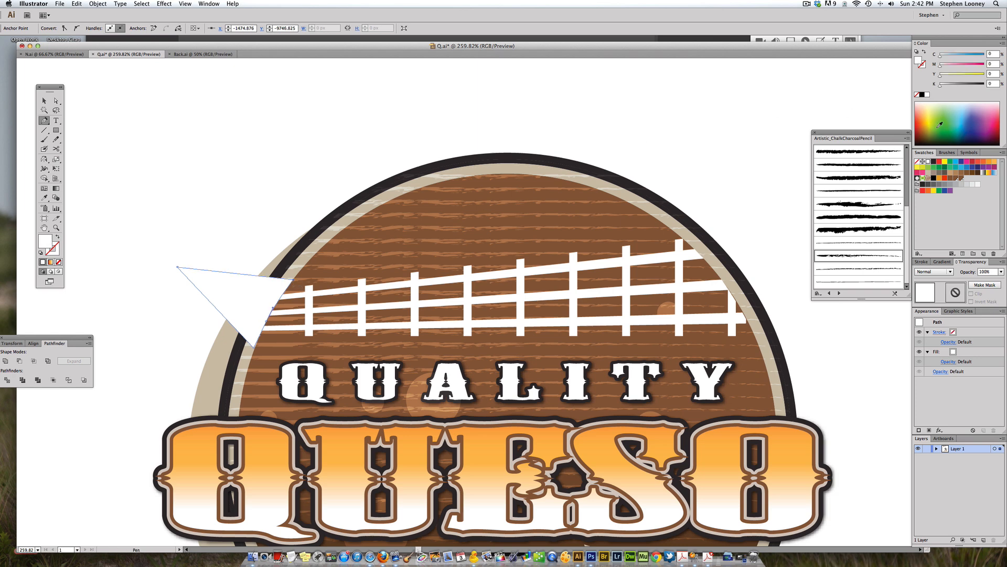
left_click(939, 161)
left_click(98, 4)
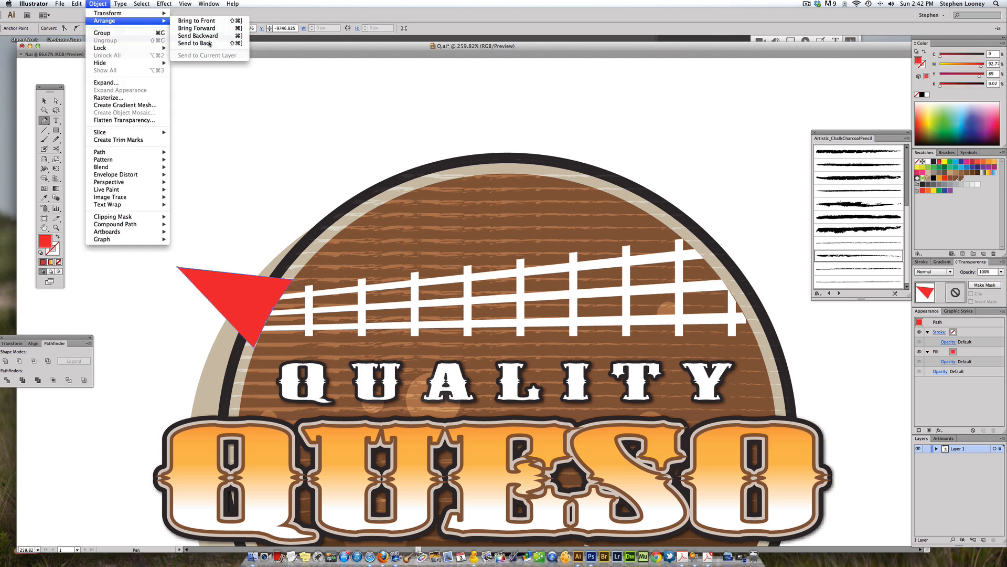
left_click(210, 43)
left_click(44, 100)
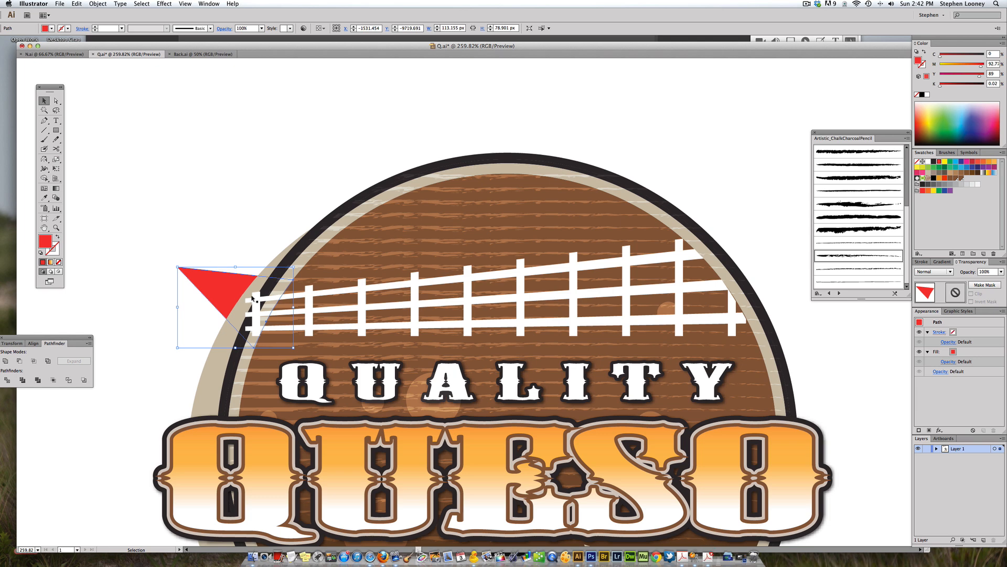
Step: Delete the fence's leftmost post together with the red triangle
key("a")
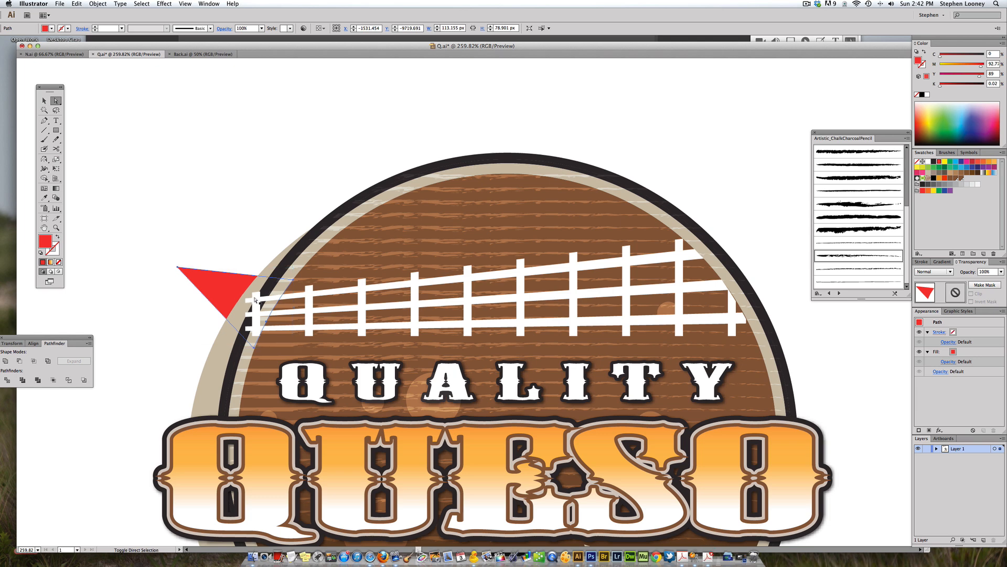
left_click(254, 300, "shift")
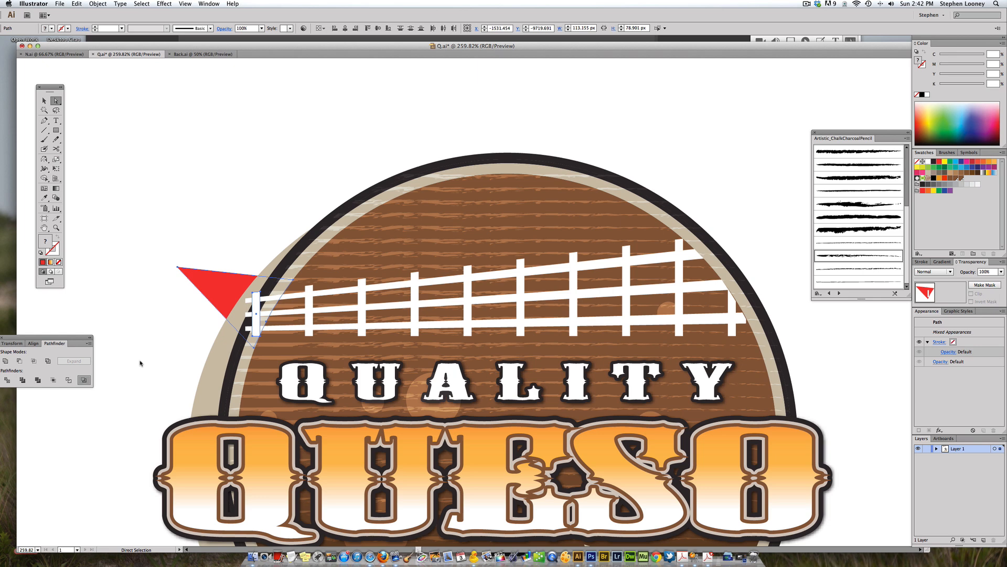
key("Delete")
key("v")
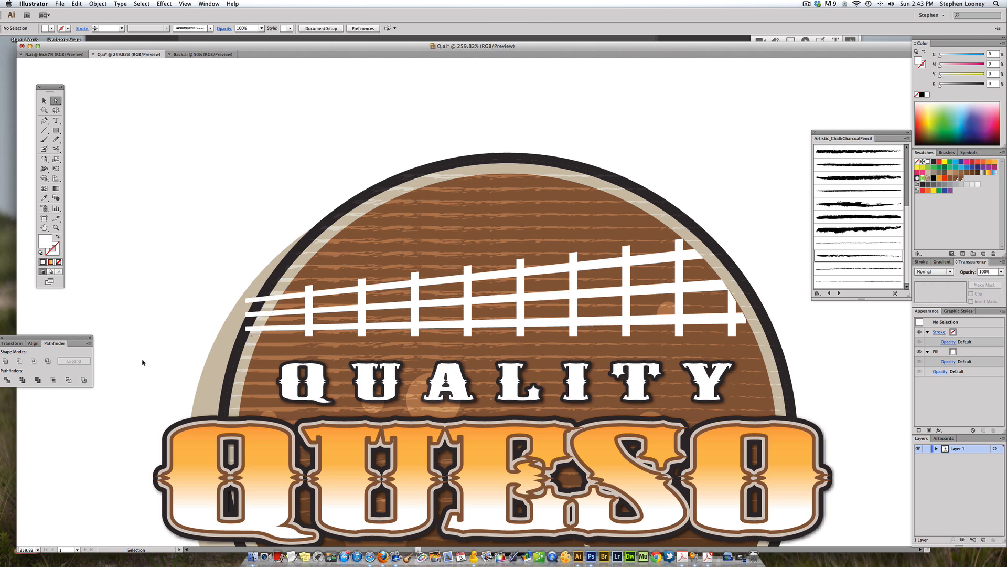
key("ctrl+z")
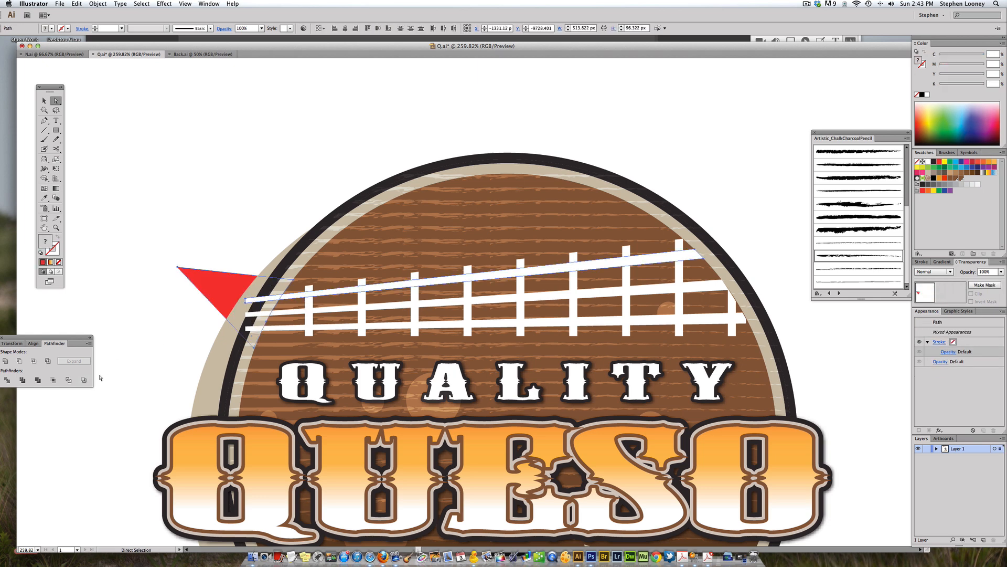
key("Delete")
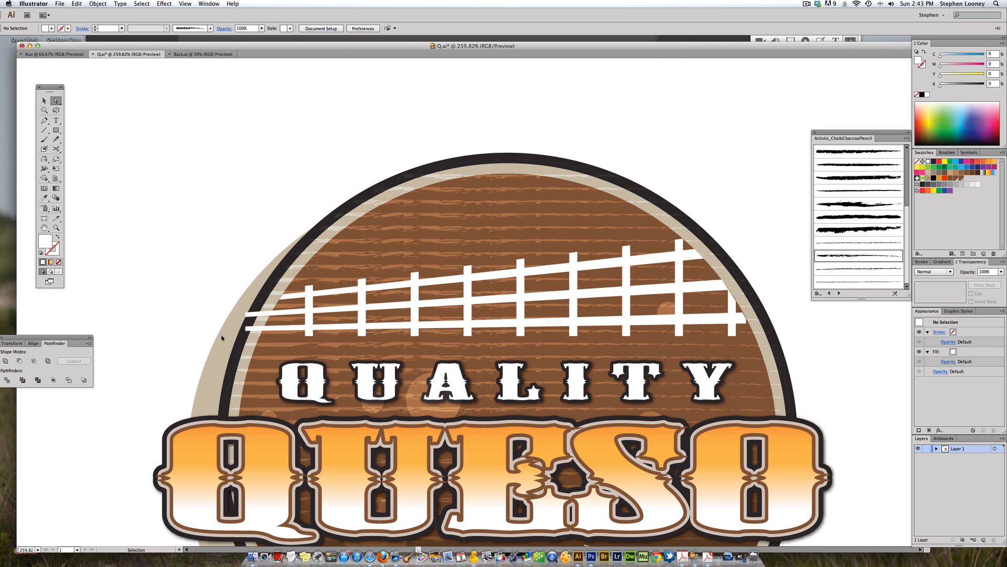
key("ctrl+z")
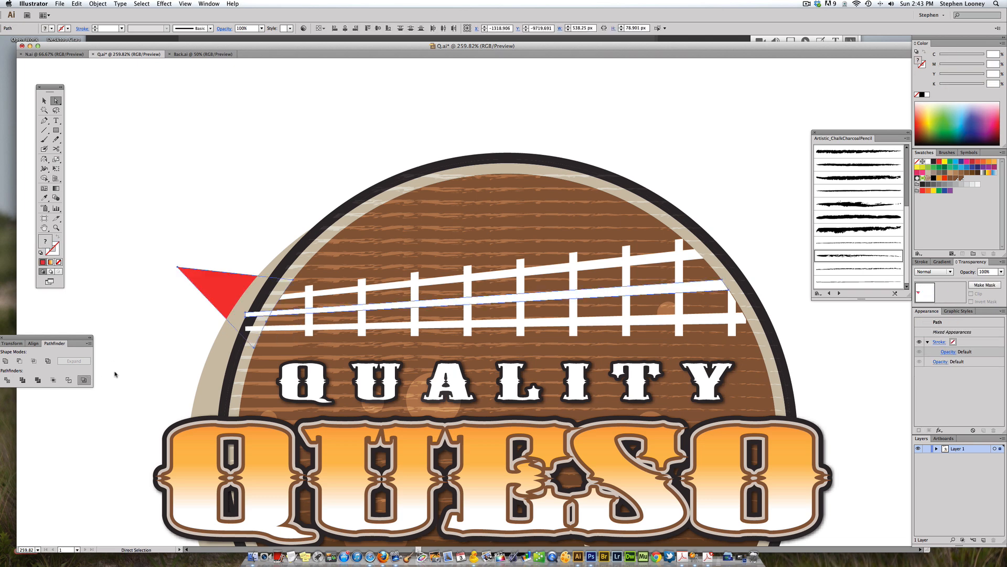
key("Delete")
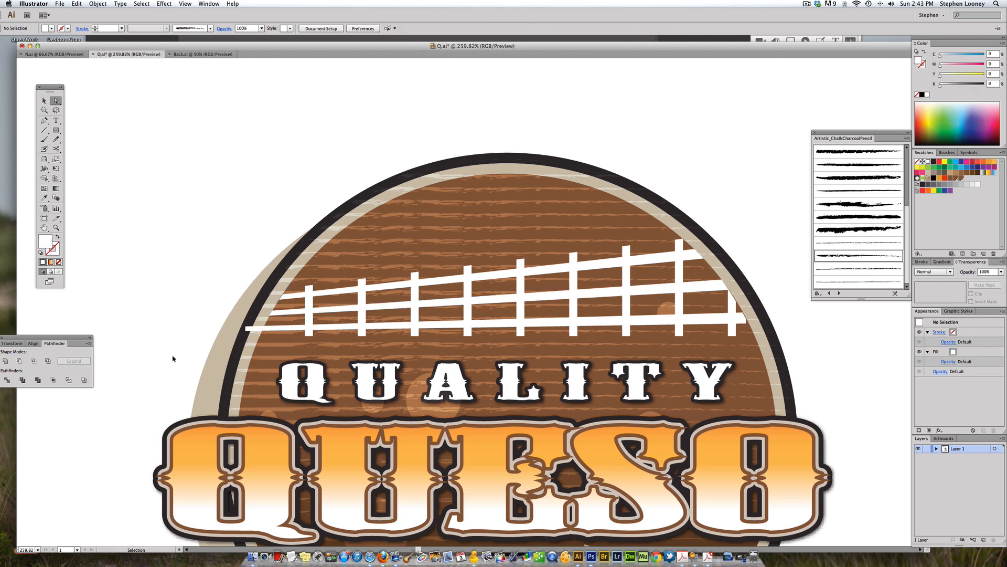
key("super+z")
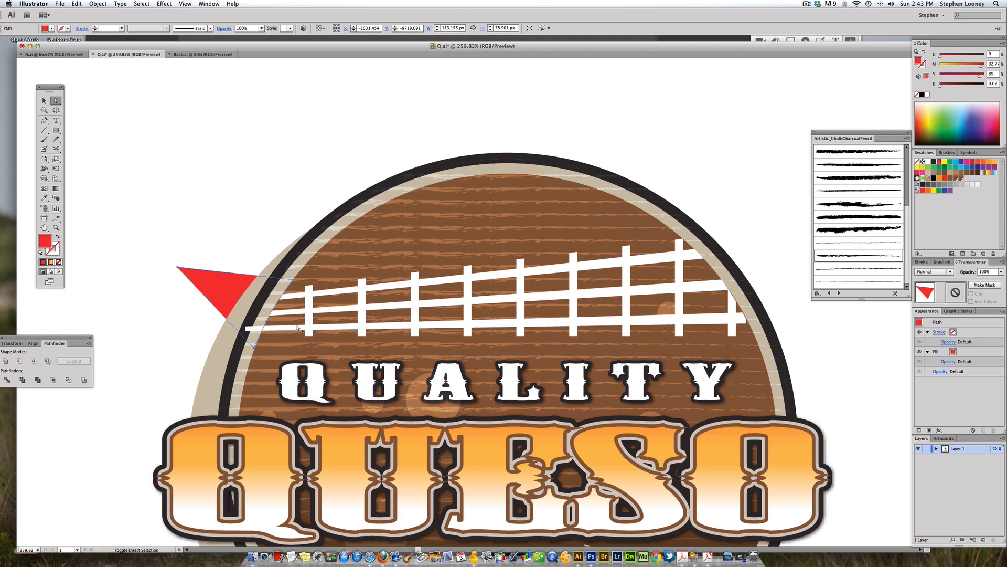
key("Delete")
Step: Zoom out and pan to view the whole logo and its neighbouring versions on the artboard
key("super+minus")
key("super+minus")
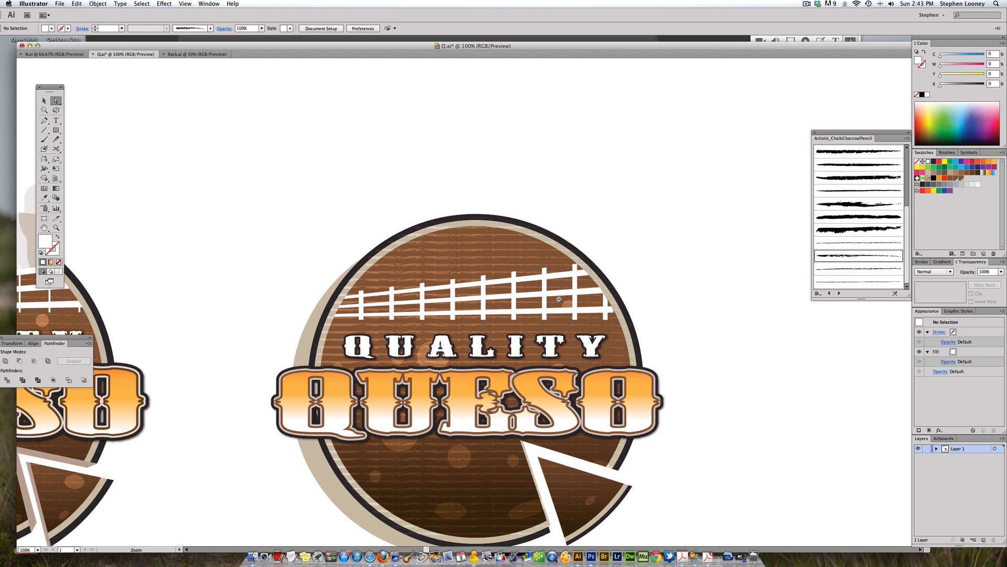
key("super+1")
left_click(44, 100)
left_click_drag(476, 188, 434, 201)
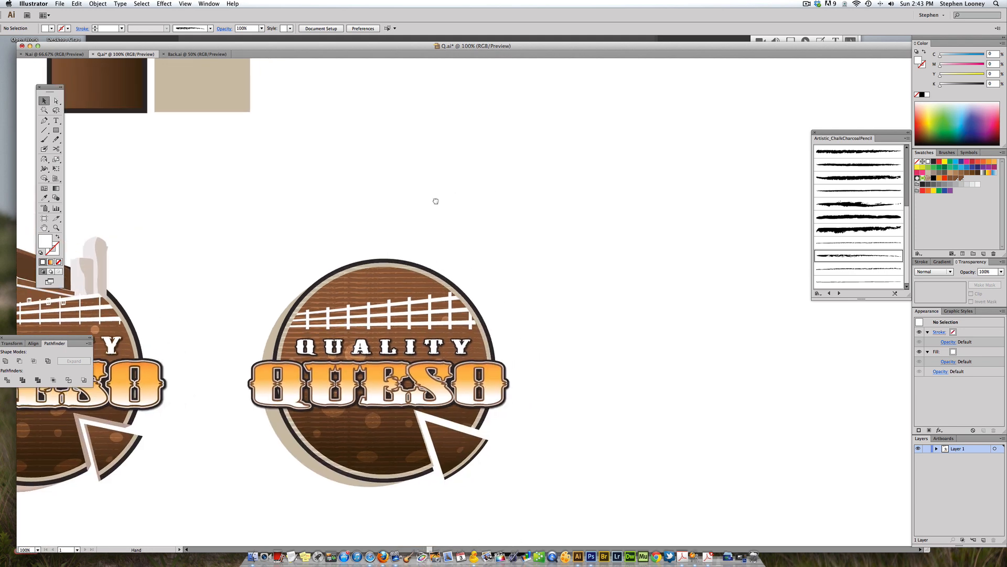
key("super+minus")
left_click_drag(509, 231, 427, 219)
key("super+minus")
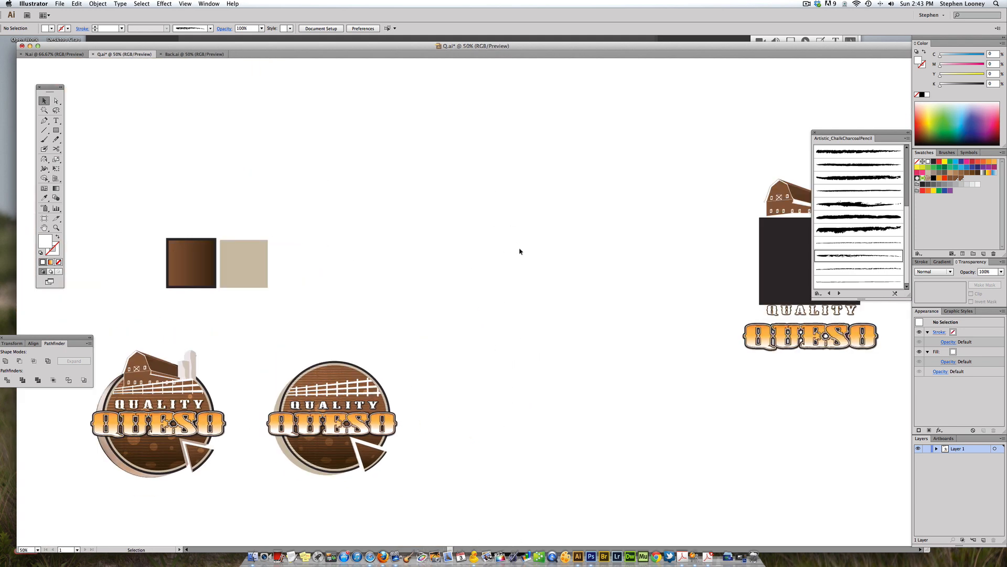
Step: Bring the barn illustration from the right-hand version onto the top of the middle logo
left_click_drag(622, 285, 628, 275)
left_click_drag(790, 192, 331, 334)
left_click_drag(354, 280, 440, 228)
left_click_drag(332, 239, 569, 442)
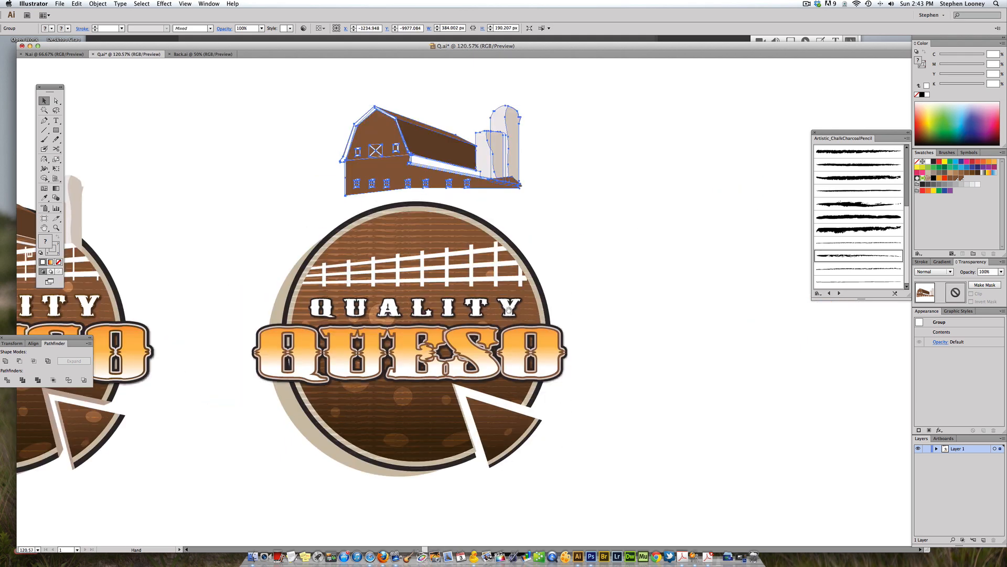
Step: Ungroup the barn artwork and select its front silo shape
left_click_drag(434, 146, 491, 213)
key("super+shift+g")
left_click(357, 173)
left_click_drag(283, 114, 705, 453)
left_click_drag(556, 207, 562, 215)
left_click(561, 215)
key("super+shift+a")
key("a")
left_click(548, 216)
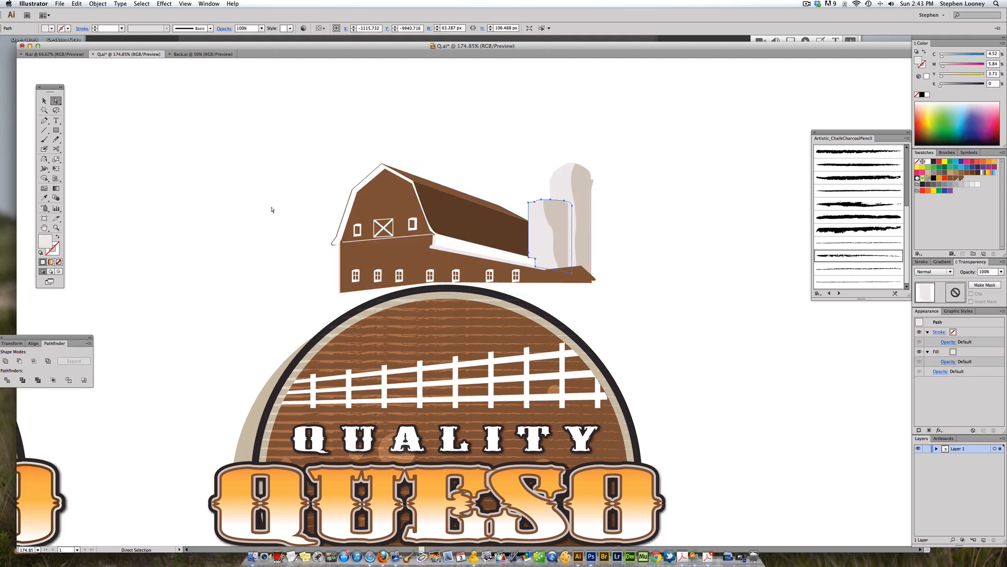
left_click(44, 101)
left_click(211, 134)
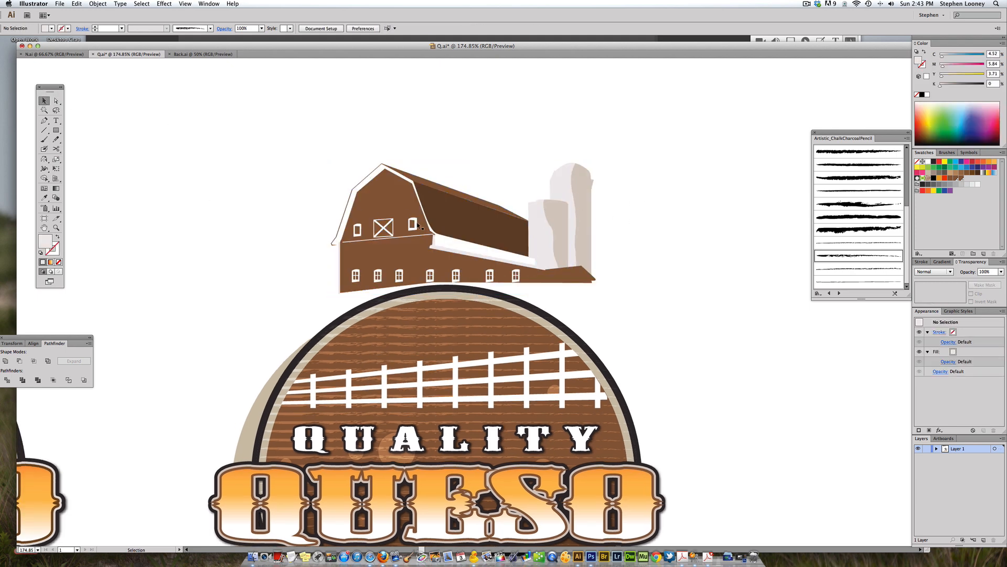
key("a")
left_click_drag(454, 209, 478, 146)
key("super+z")
key("super+z")
left_click_drag(377, 252, 241, 242)
key("super+z")
left_click(306, 164)
left_click(44, 101)
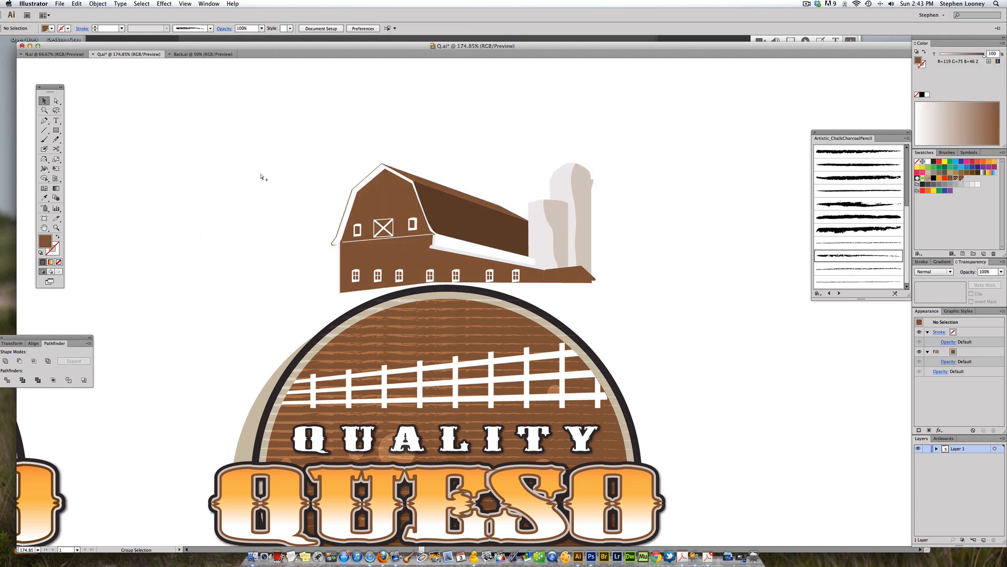
Step: Move the barn down onto the badge's upper edge, nudging it a few steps lower
left_click_drag(338, 194, 333, 177)
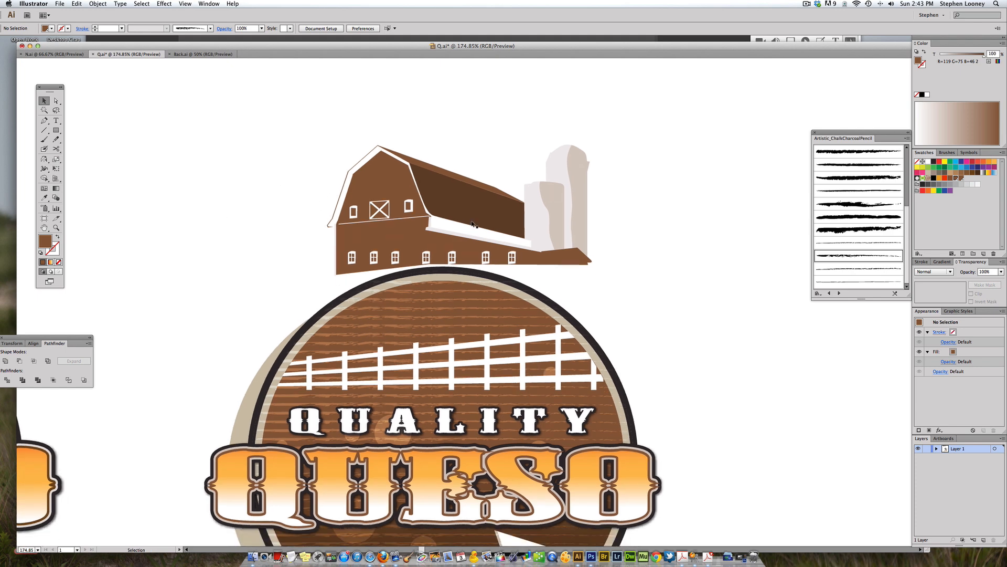
left_click_drag(456, 221, 439, 293)
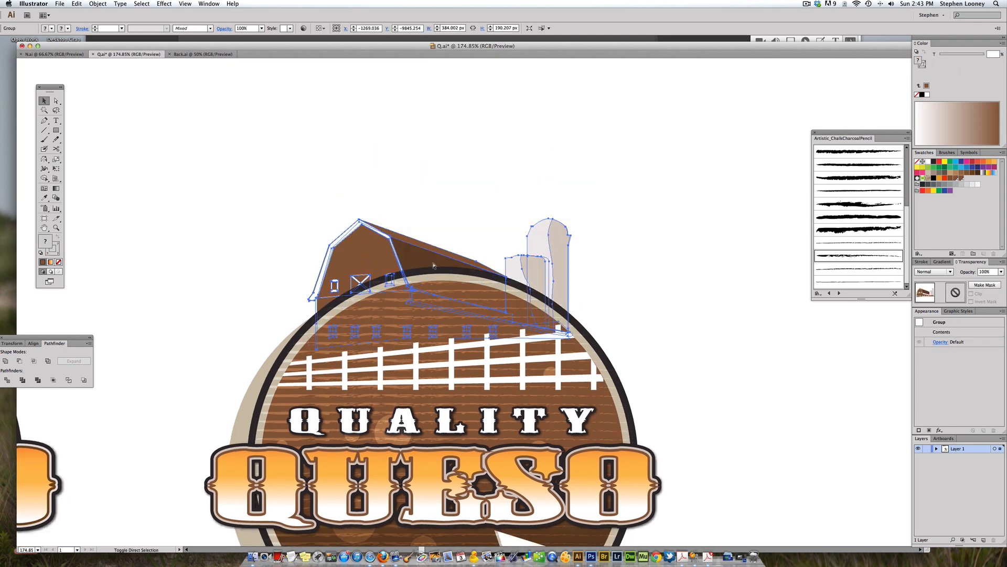
left_click(471, 146)
left_click_drag(447, 292, 444, 304)
key("Down")
key("Down")
key("Down")
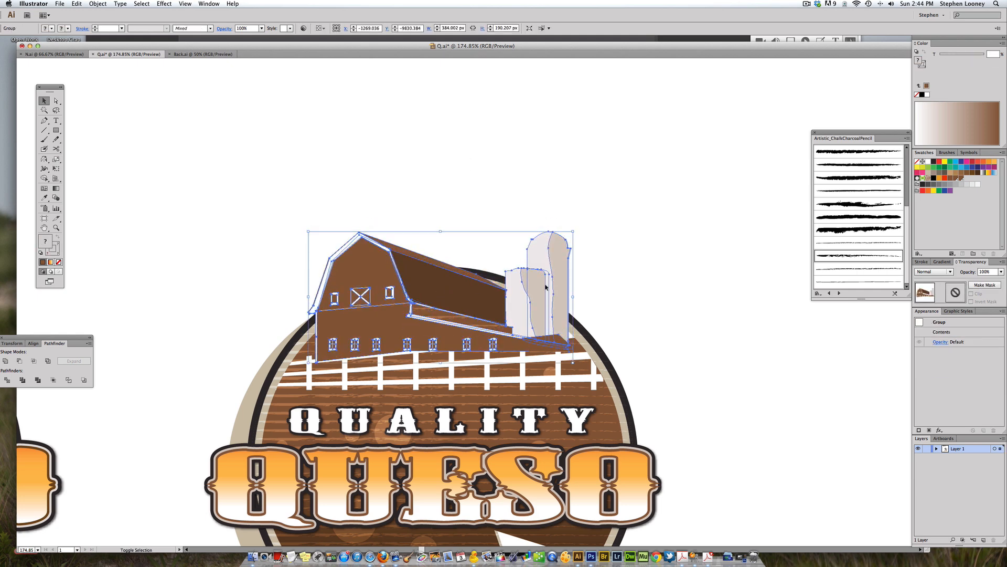
left_click(465, 289, "shift")
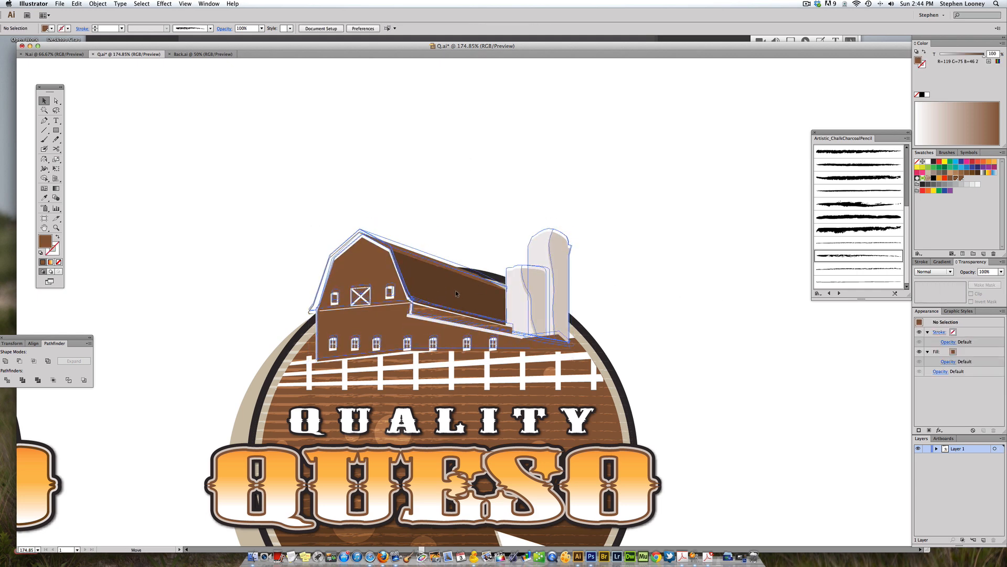
Step: Select the barn together with the badge shapes behind it and lock them
left_click(455, 328)
left_click(454, 370)
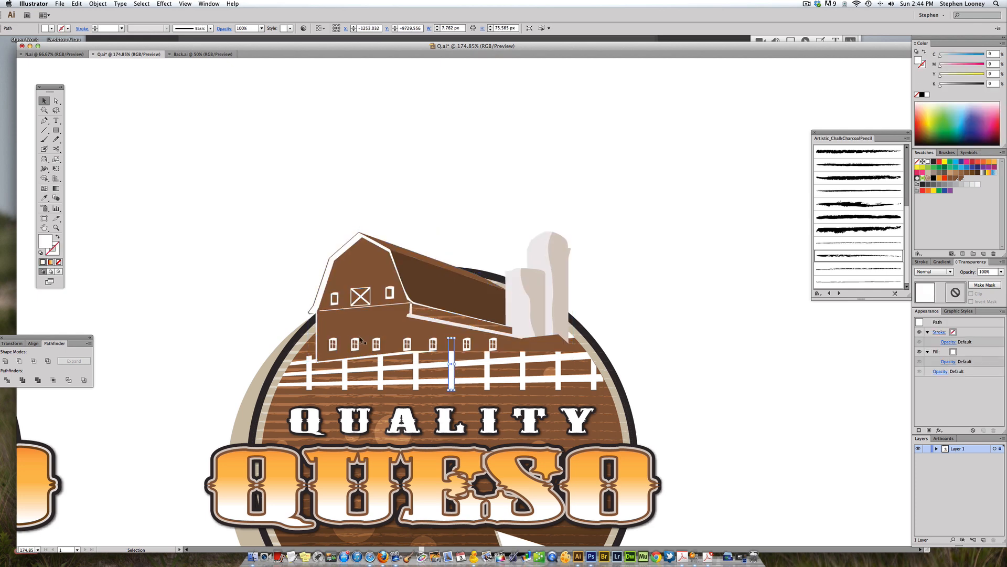
left_click_drag(229, 261, 631, 329)
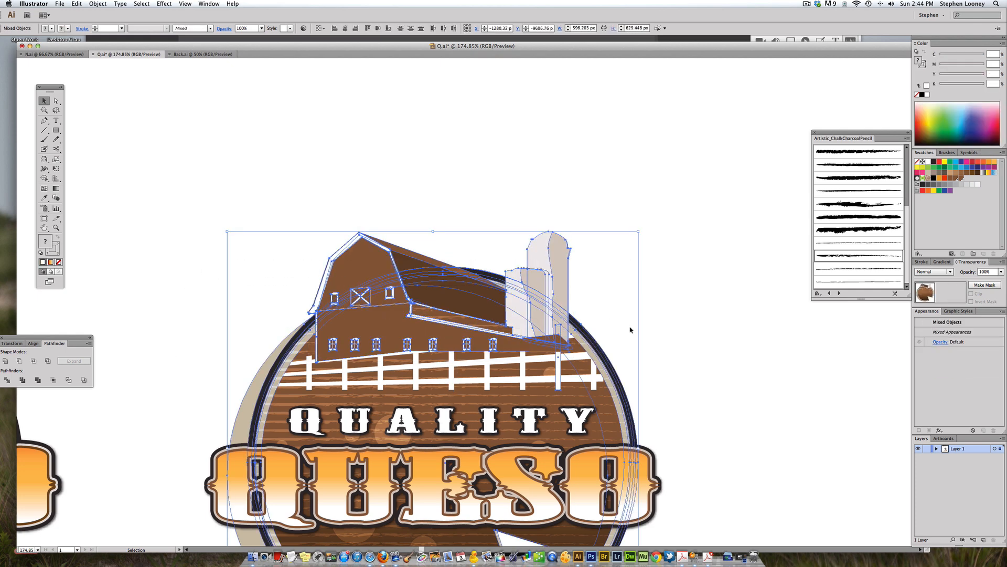
left_click(605, 319)
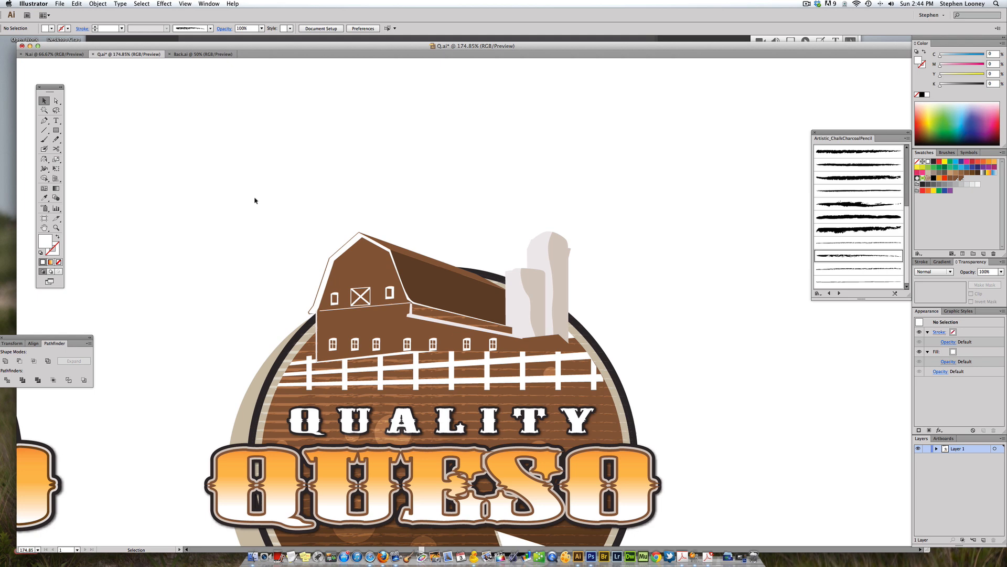
left_click_drag(219, 195, 651, 335)
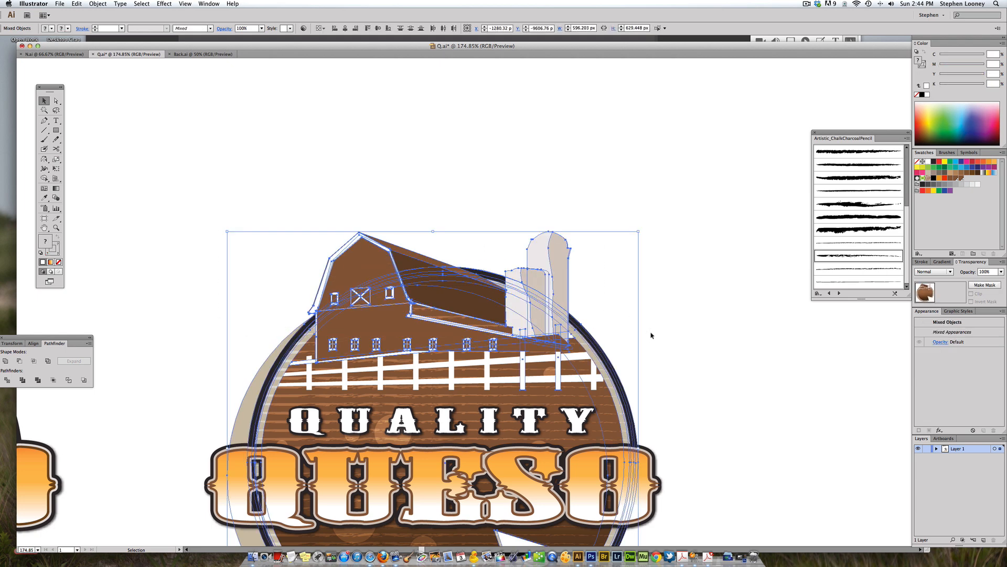
left_click(91, 3)
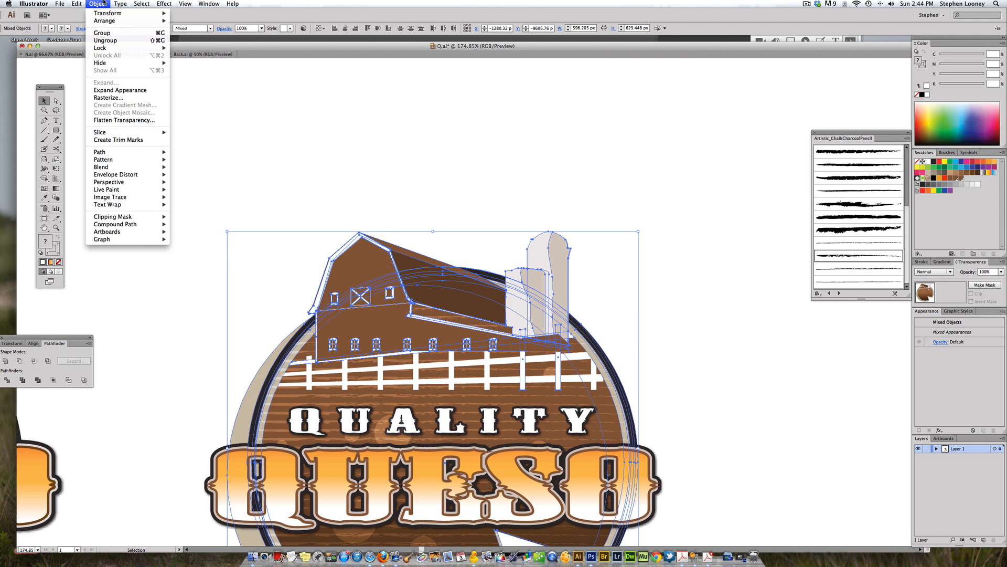
mouse_move(113, 48)
key("super+2")
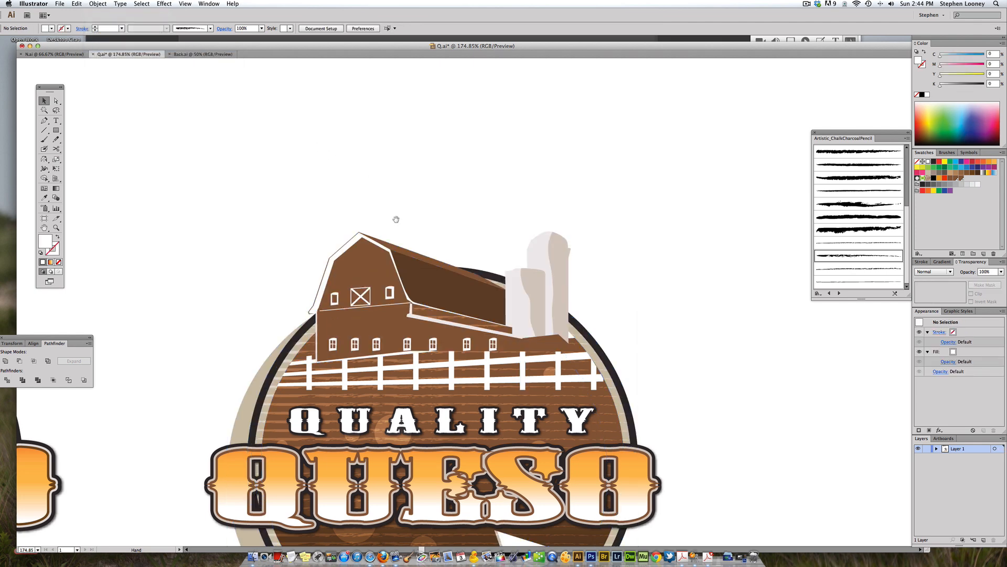
Step: Select the fence and bring it to the front, over the barn
scroll(299, 327, "down", 2)
left_click_drag(273, 319, 602, 349)
key("super+2")
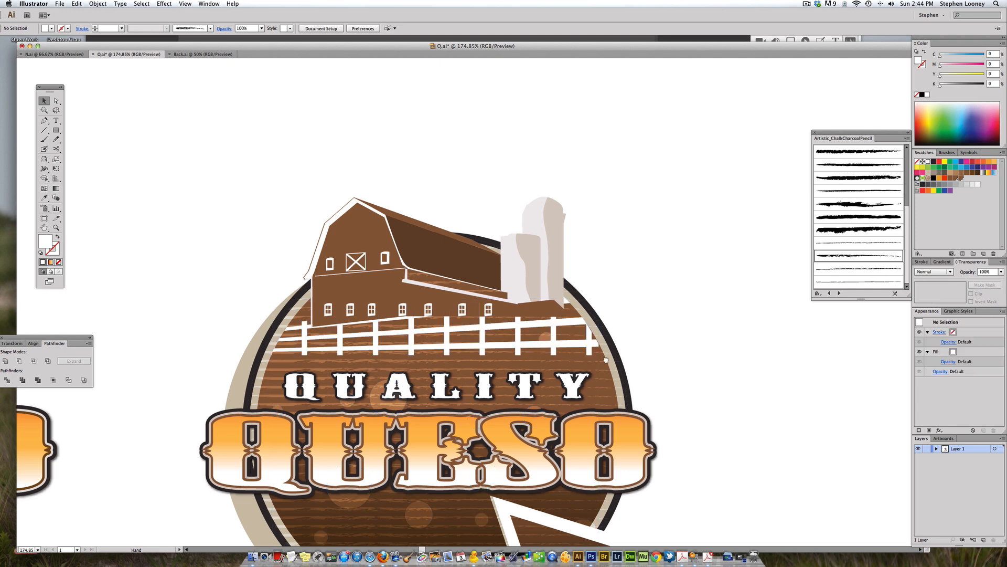
scroll(606, 367, "down", 2)
left_click(425, 476)
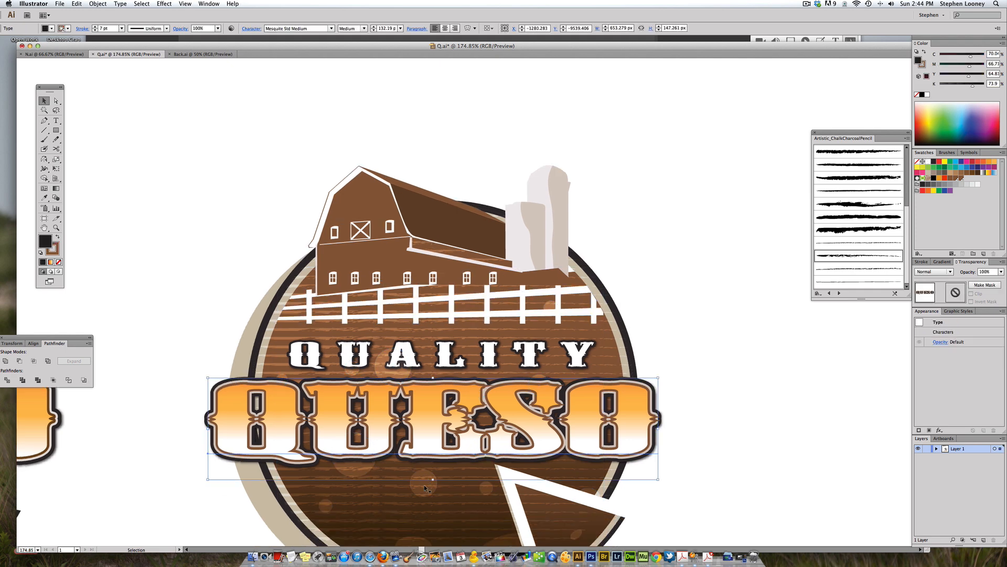
left_click(137, 3)
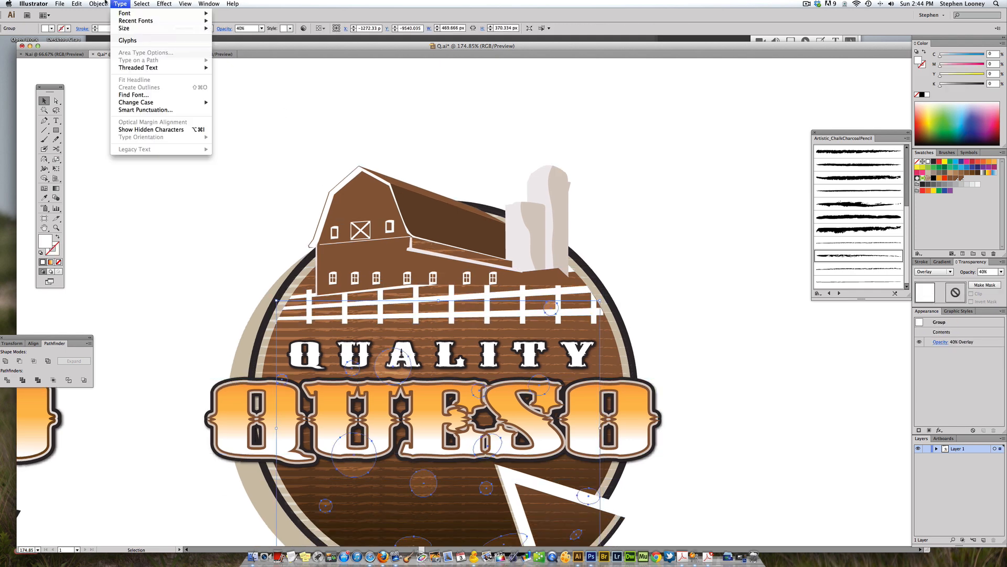
mouse_move(100, 63)
left_click(185, 63)
left_click_drag(655, 319, 596, 298)
left_click_drag(681, 328, 258, 280)
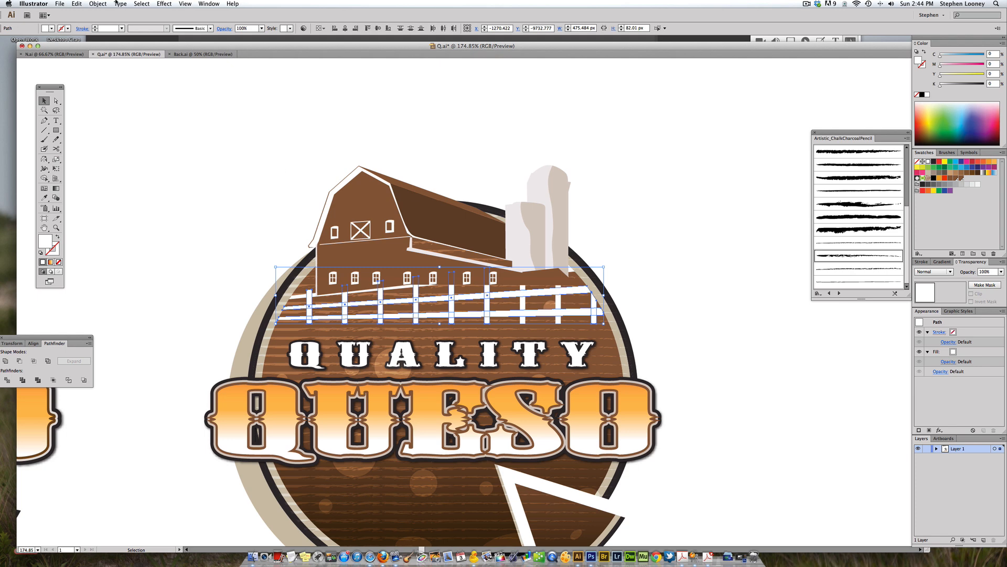
left_click(98, 3)
mouse_move(104, 22)
left_click(197, 21)
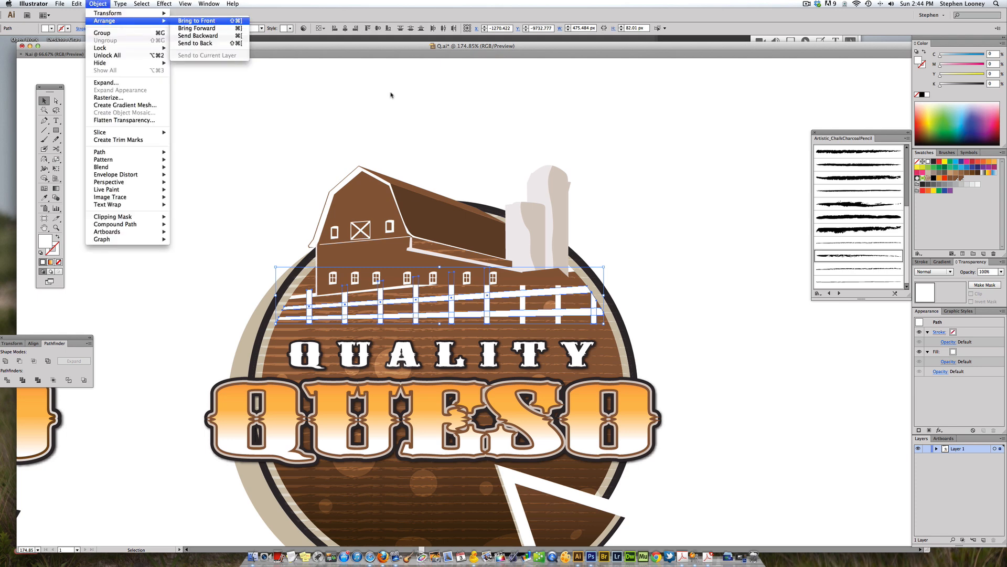
left_click(671, 226)
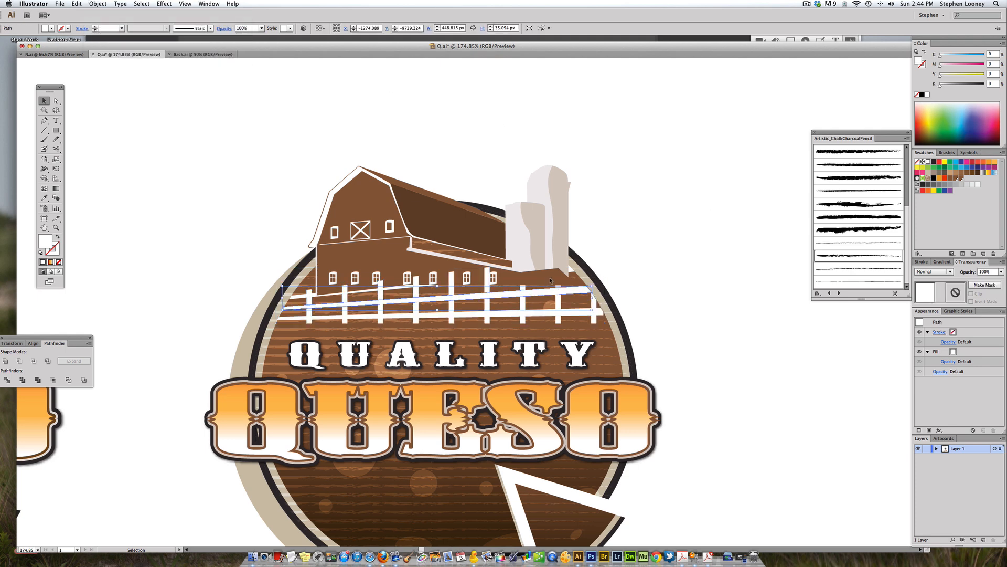
Step: Pull the brown ground piece at the barn's right end out beside the logo
key("a")
left_click_drag(551, 273, 616, 261)
left_click(523, 292)
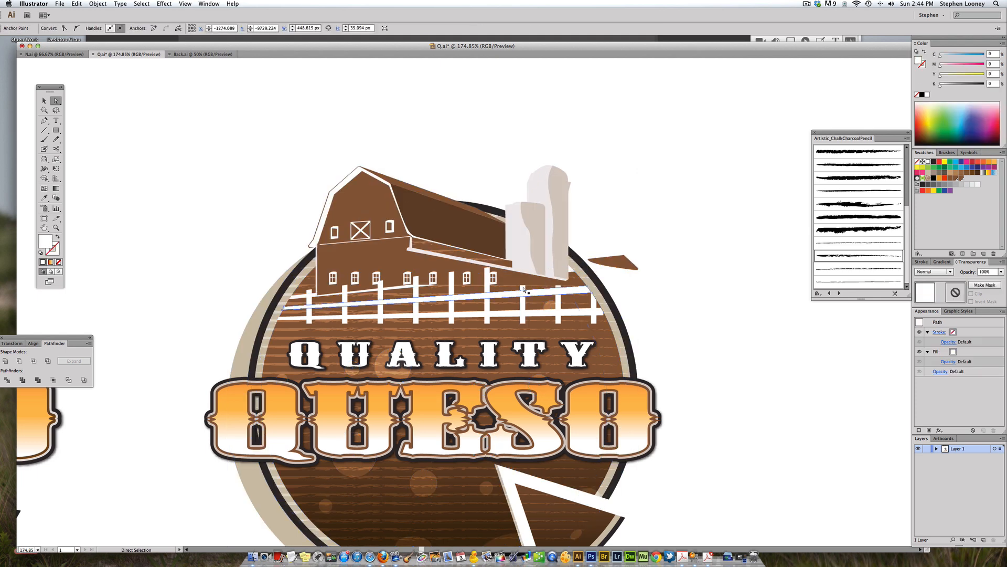
left_click(557, 288)
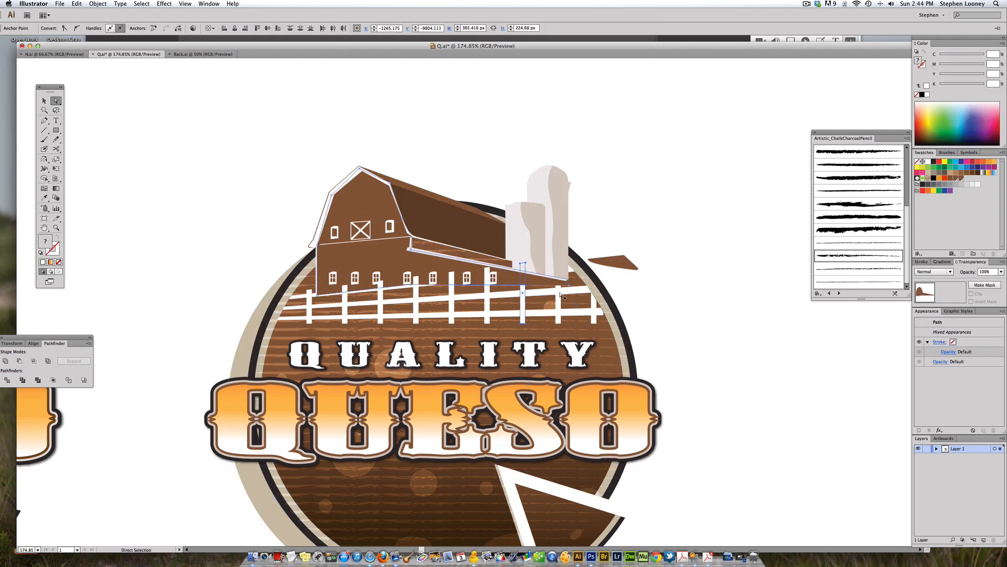
left_click(558, 295)
left_click(523, 303, "shift")
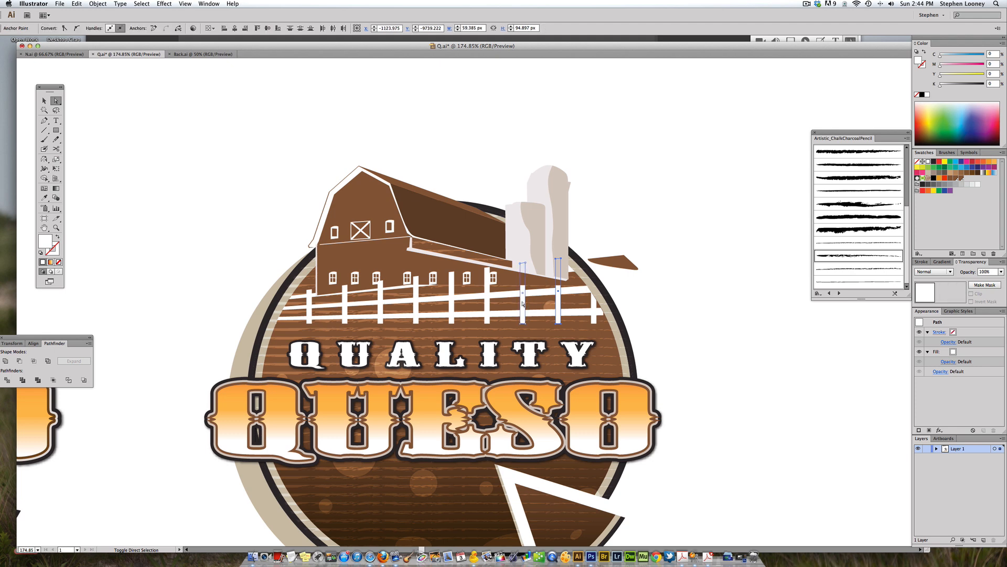
left_click(630, 231)
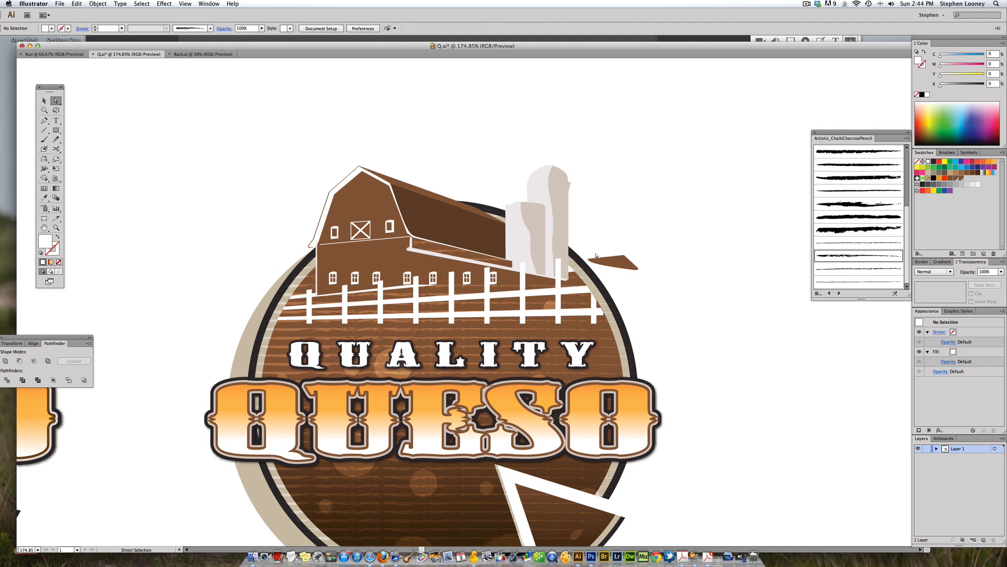
Step: Bring the fence's top rail path to the front
key("super+minus")
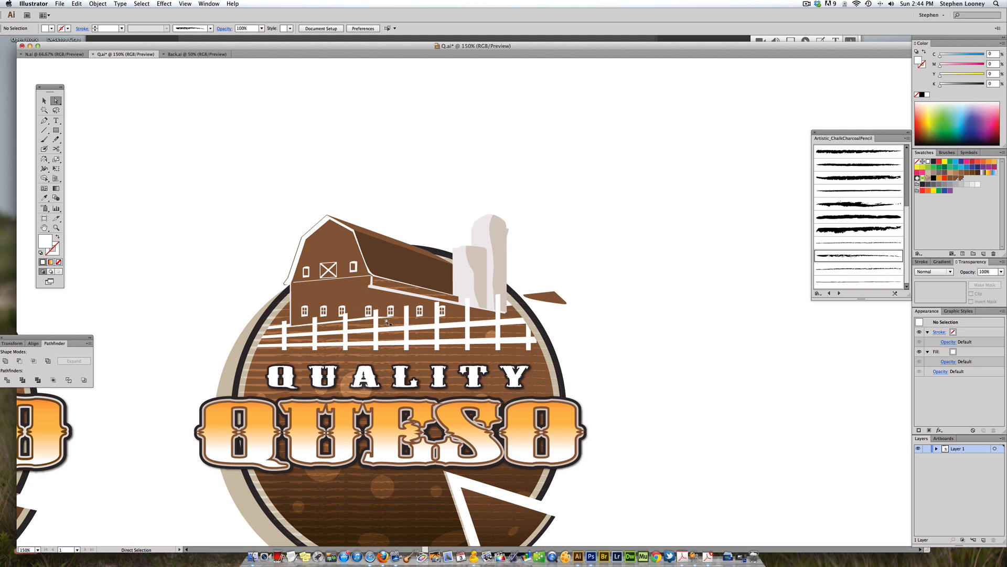
left_click(365, 321)
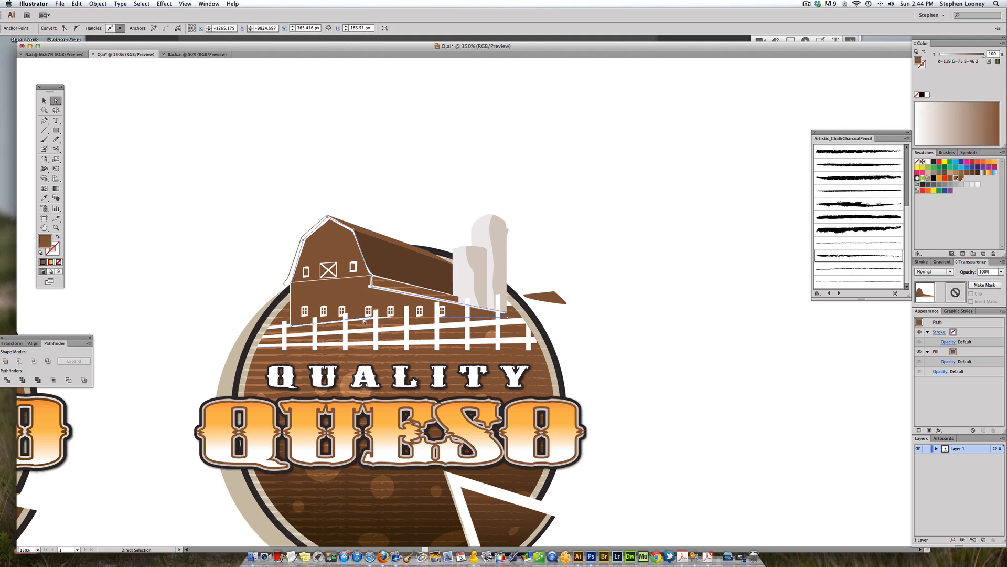
left_click(269, 329)
key("super+shift+bracketright")
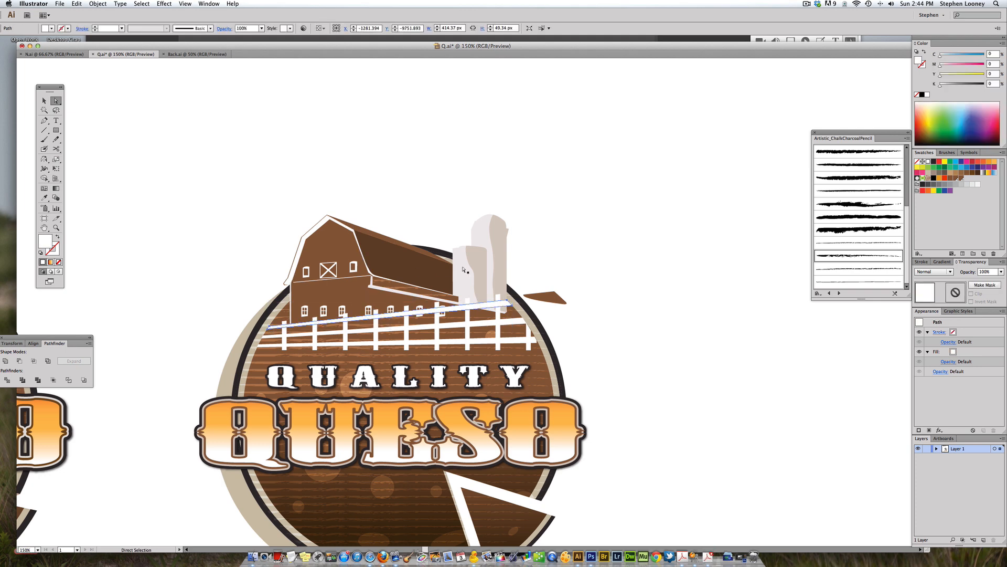
left_click(547, 279)
Step: Move the detached brown piece further away from the logo
key("super+minus")
left_click_drag(542, 330, 601, 322)
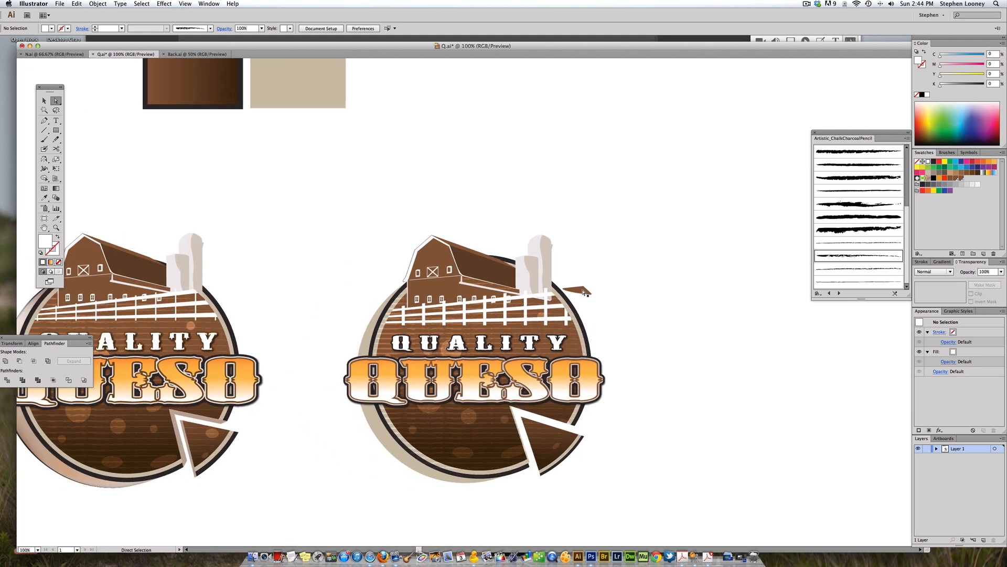
left_click_drag(582, 288, 630, 272)
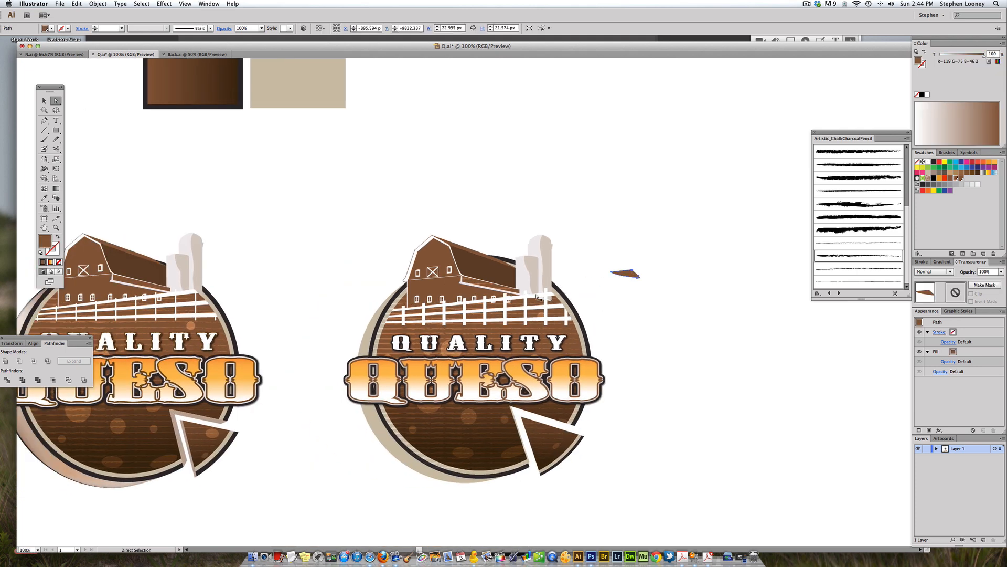
left_click_drag(515, 303, 532, 306)
left_click_drag(468, 356, 464, 341)
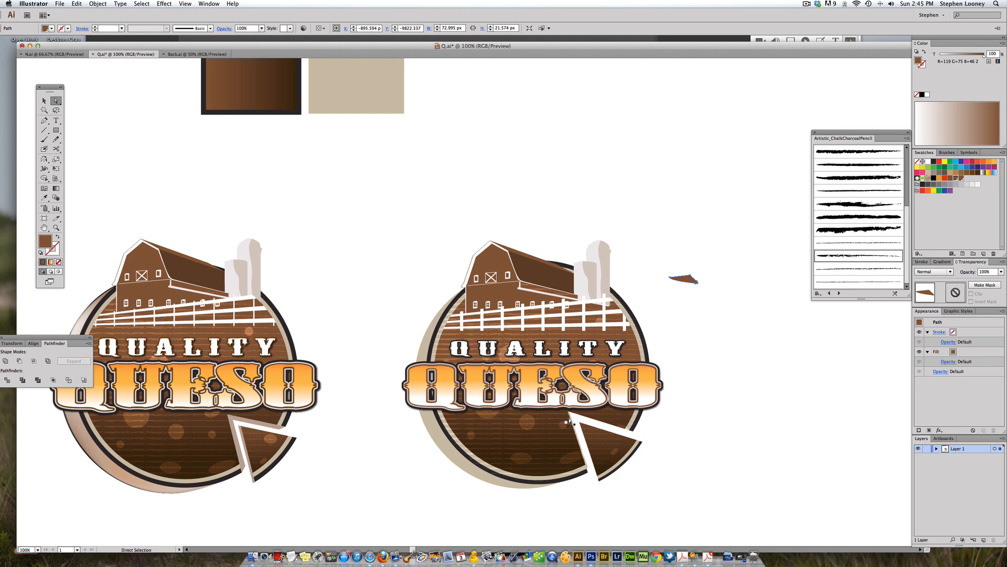
Step: Draw a triangle with the Pen tool inside the badge's cut-out slice and give it a light brown tint fill
left_click(45, 120)
left_click(630, 433)
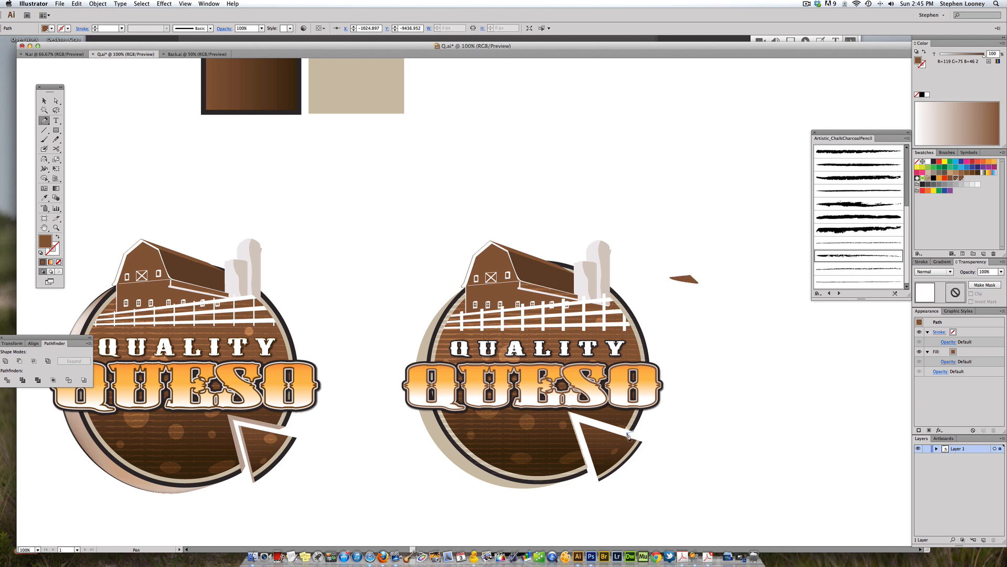
left_click(575, 418)
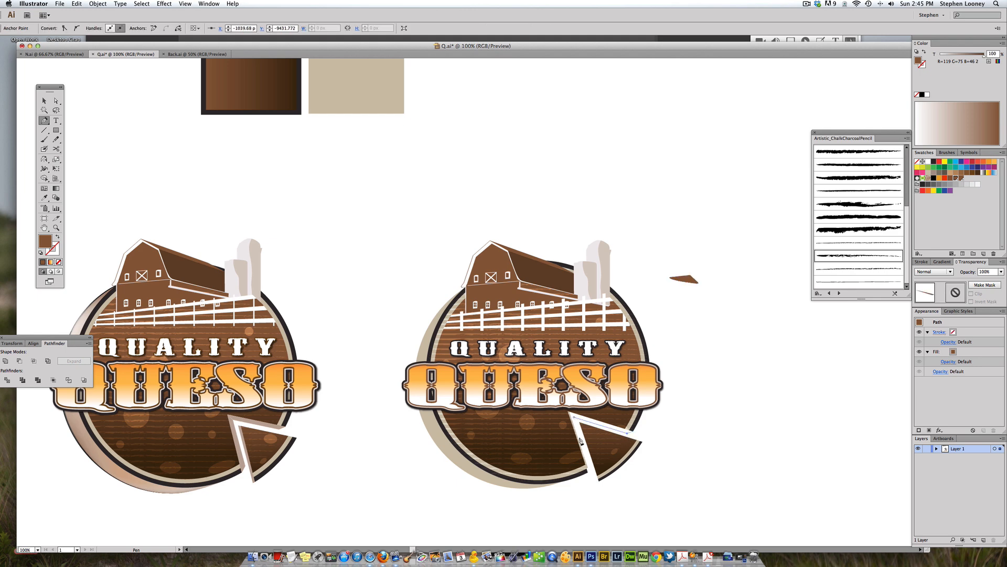
left_click(588, 467)
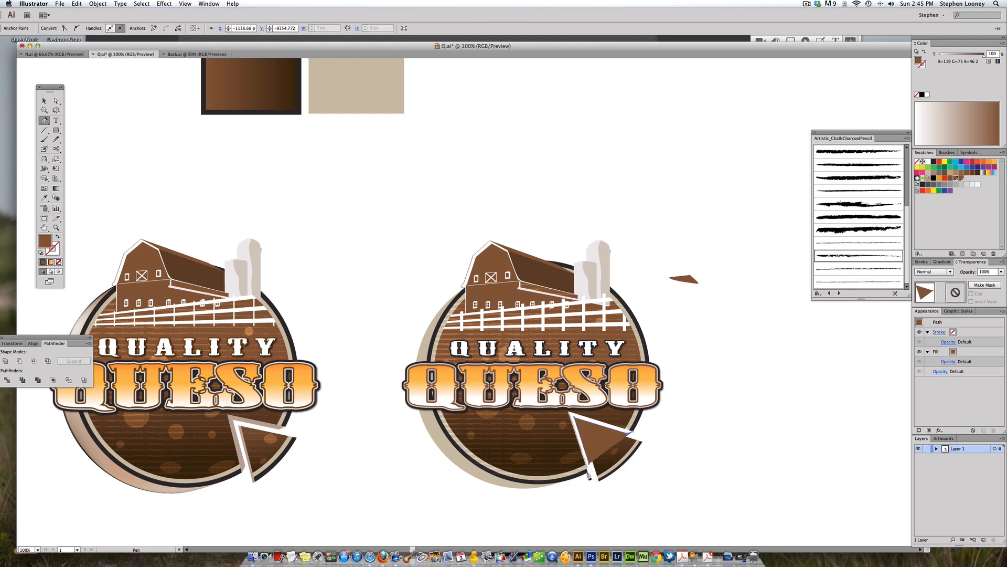
left_click(568, 412)
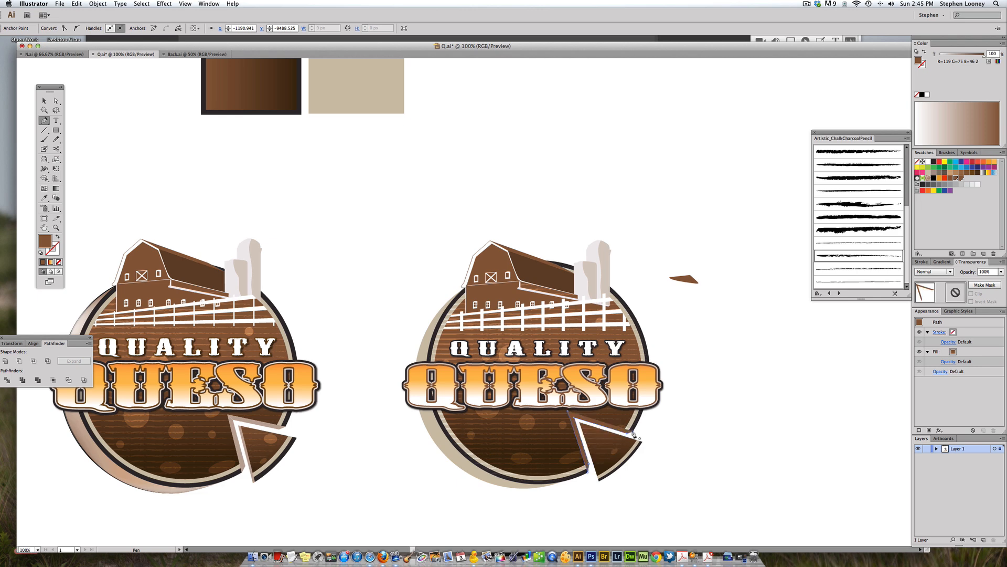
left_click(631, 433)
left_click_drag(969, 54, 957, 55)
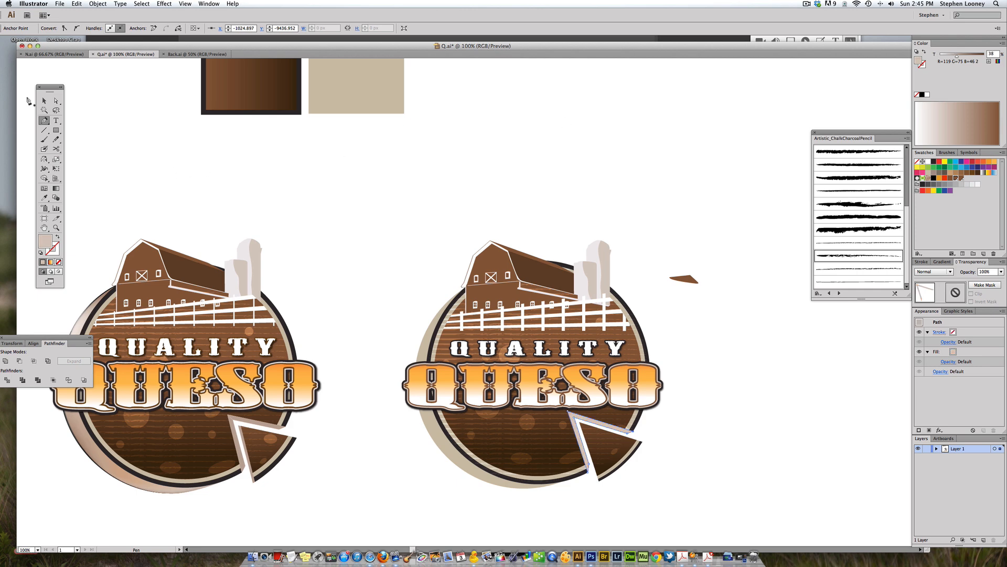
Step: Delete the detached brown piece lying beside the logo
left_click(44, 100)
left_click(131, 132)
left_click_drag(379, 220, 381, 196)
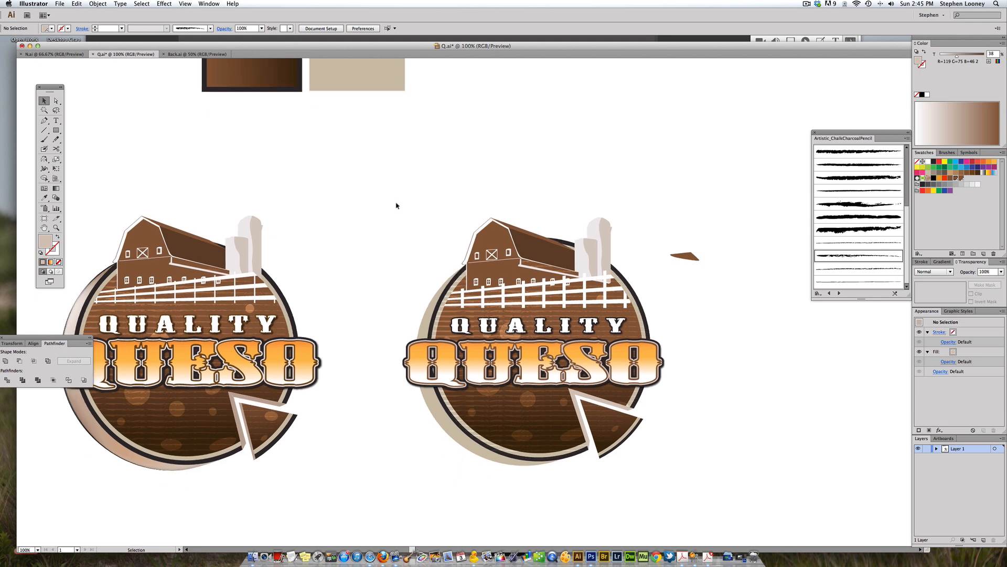
left_click_drag(655, 237, 691, 235)
key("a")
key("Delete")
mouse_move(575, 272)
left_mouse_down()
mouse_move(602, 279)
mouse_move(574, 267)
left_mouse_up()
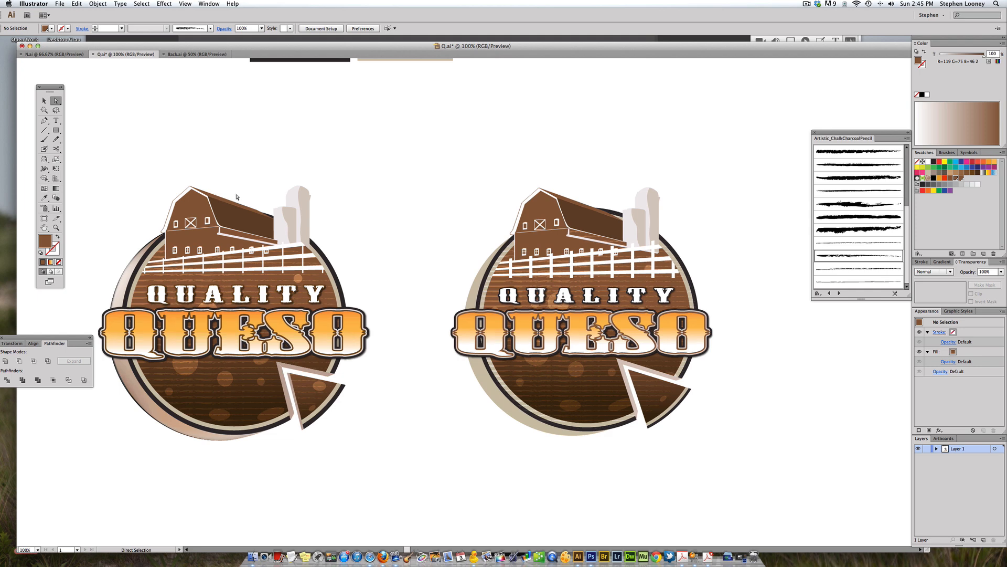
left_click(44, 100)
left_click_drag(377, 191, 443, 216)
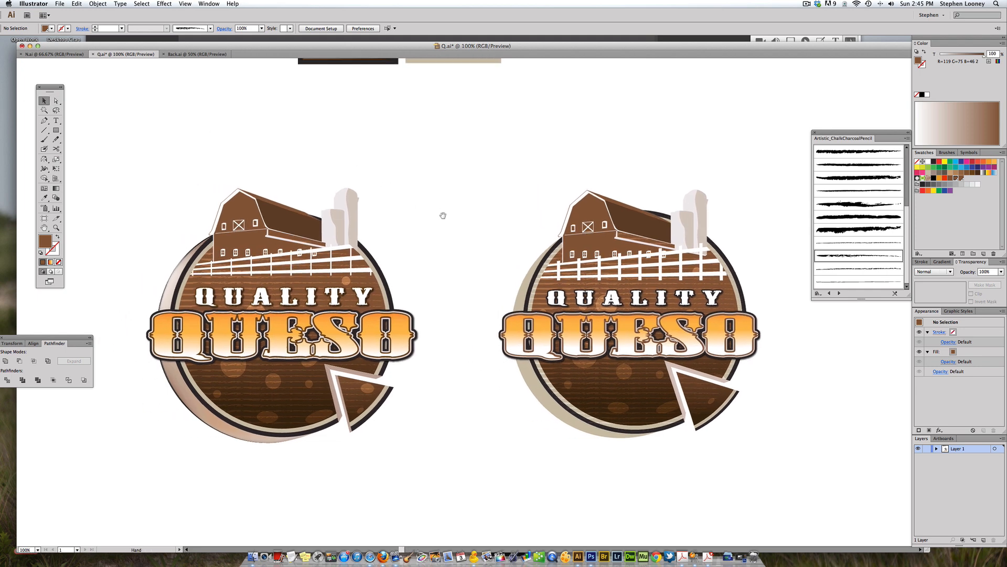